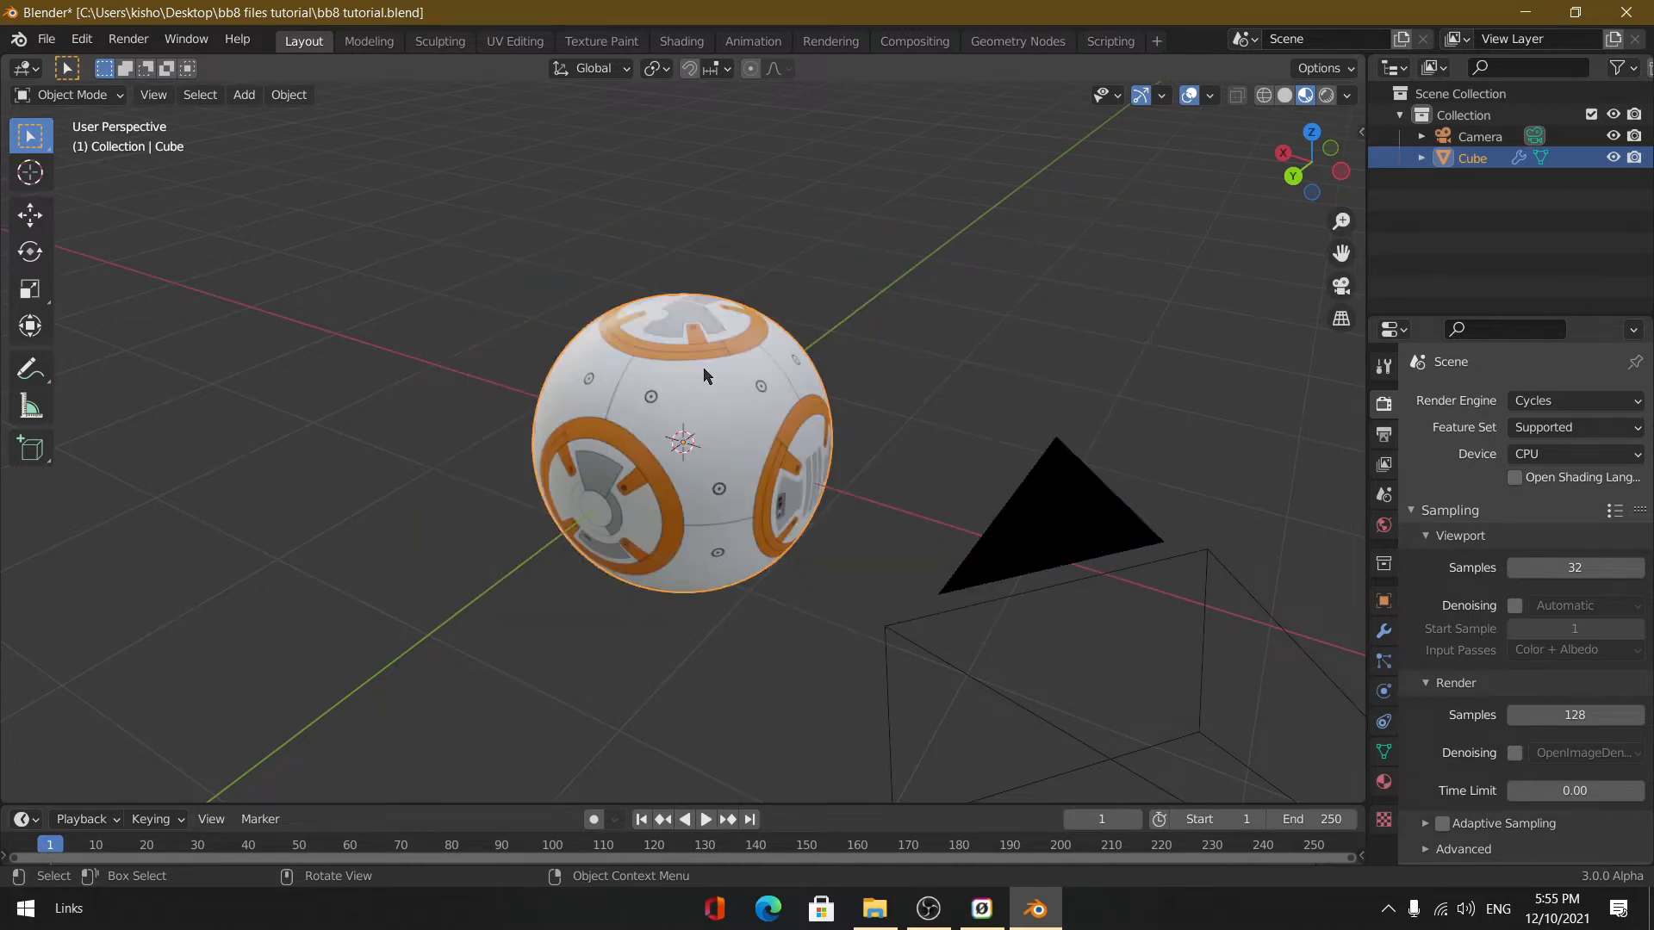
Step: Examine the textured BB-8 body from several sides, including the flat panel lines, orange rings and small circle details
scroll(681, 347, up, 6)
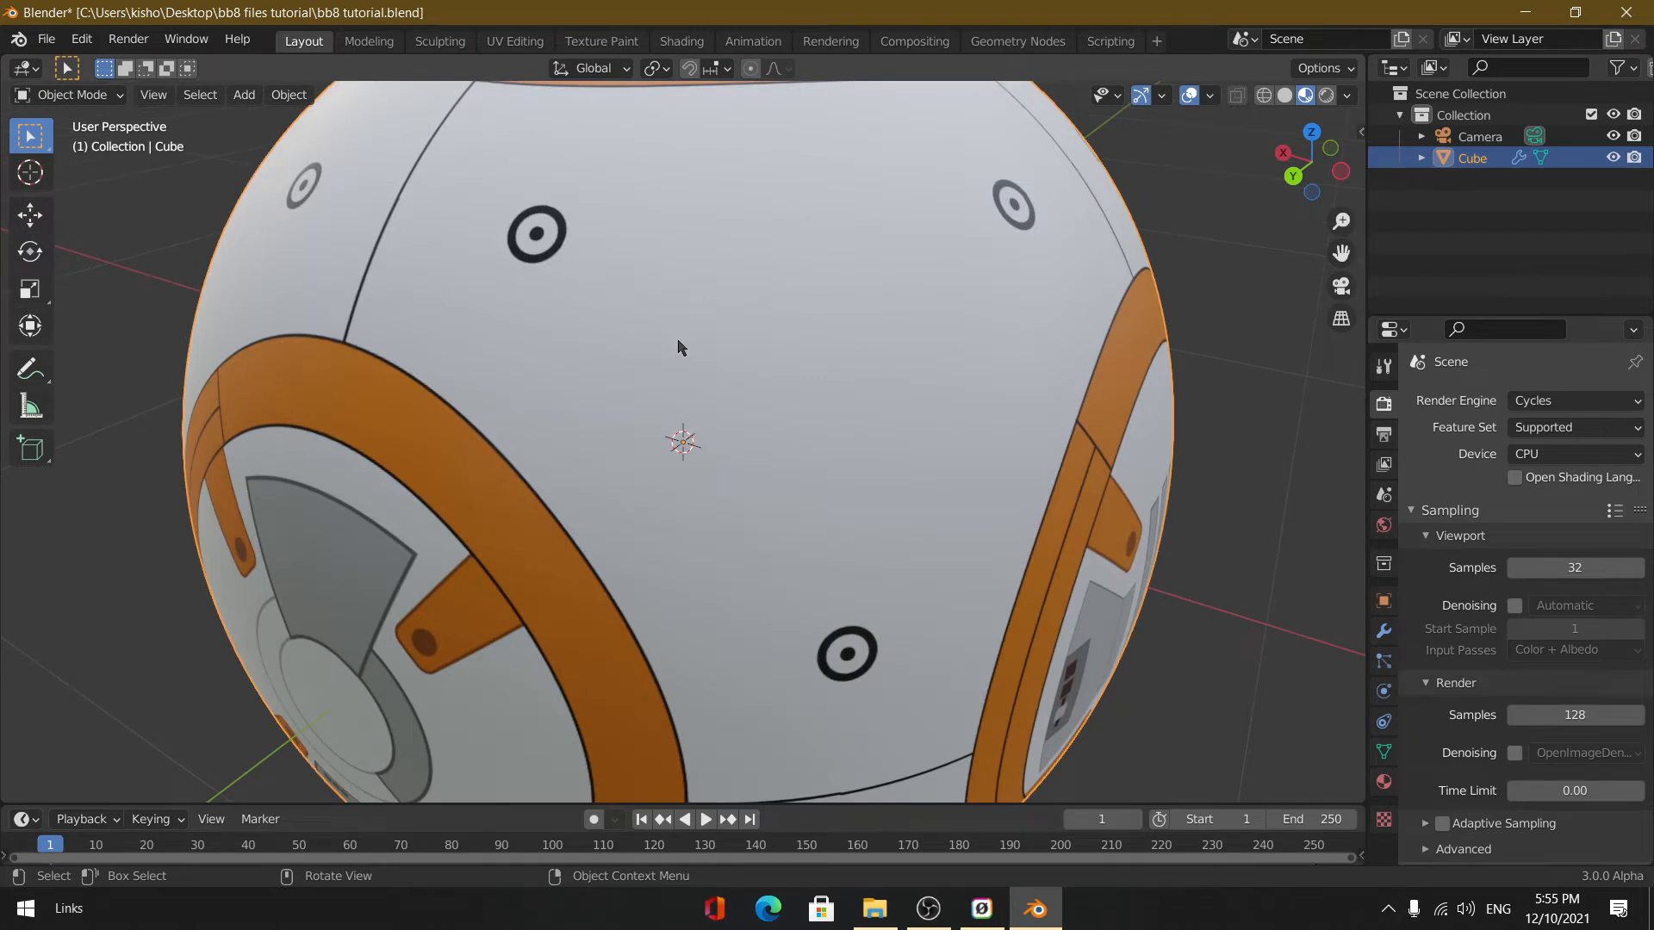
scroll(681, 347, down, 5)
middle_drag(680, 343, 894, 299)
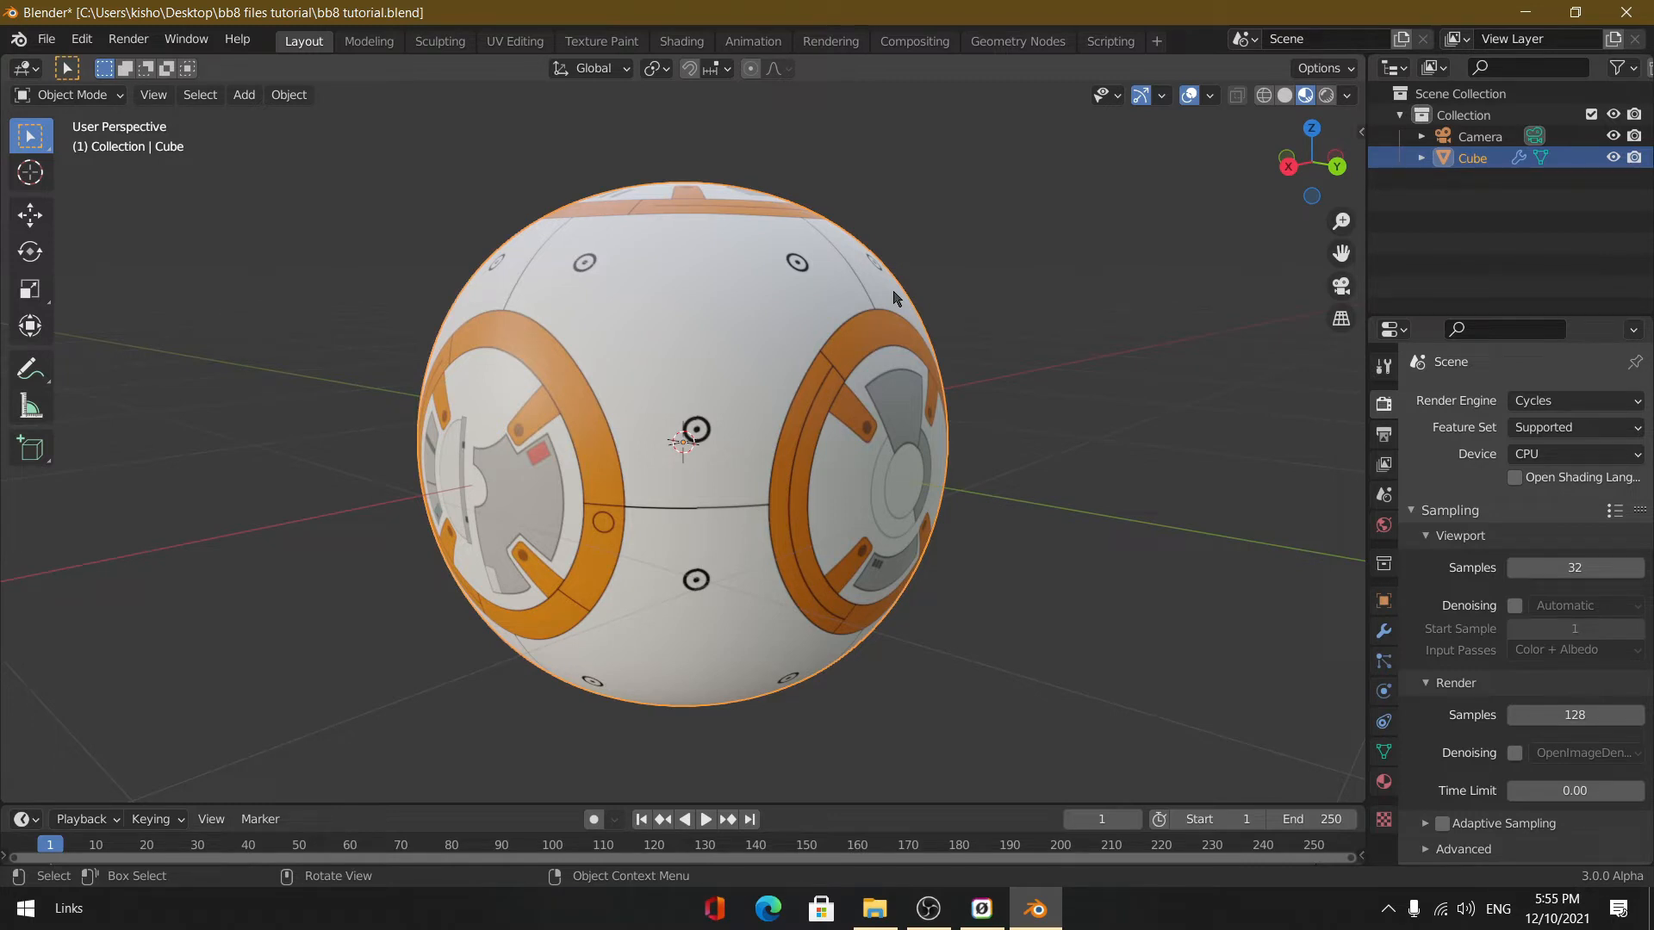
scroll(778, 297, up, 8)
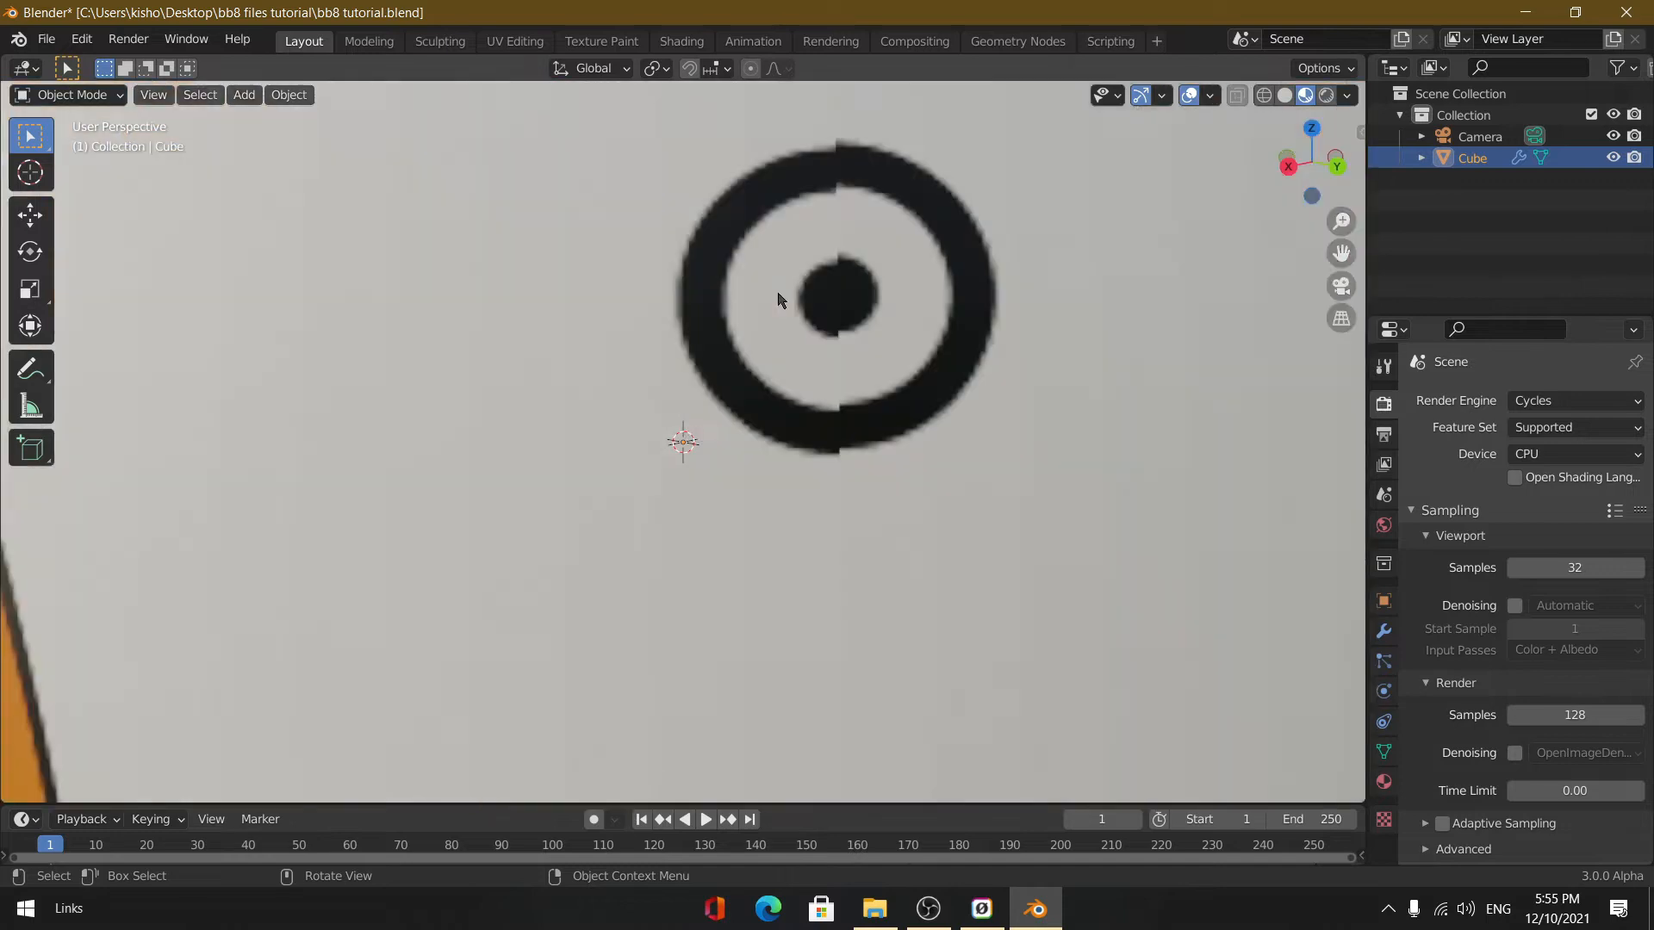
scroll(778, 297, down, 8)
middle_drag(649, 369, 699, 360)
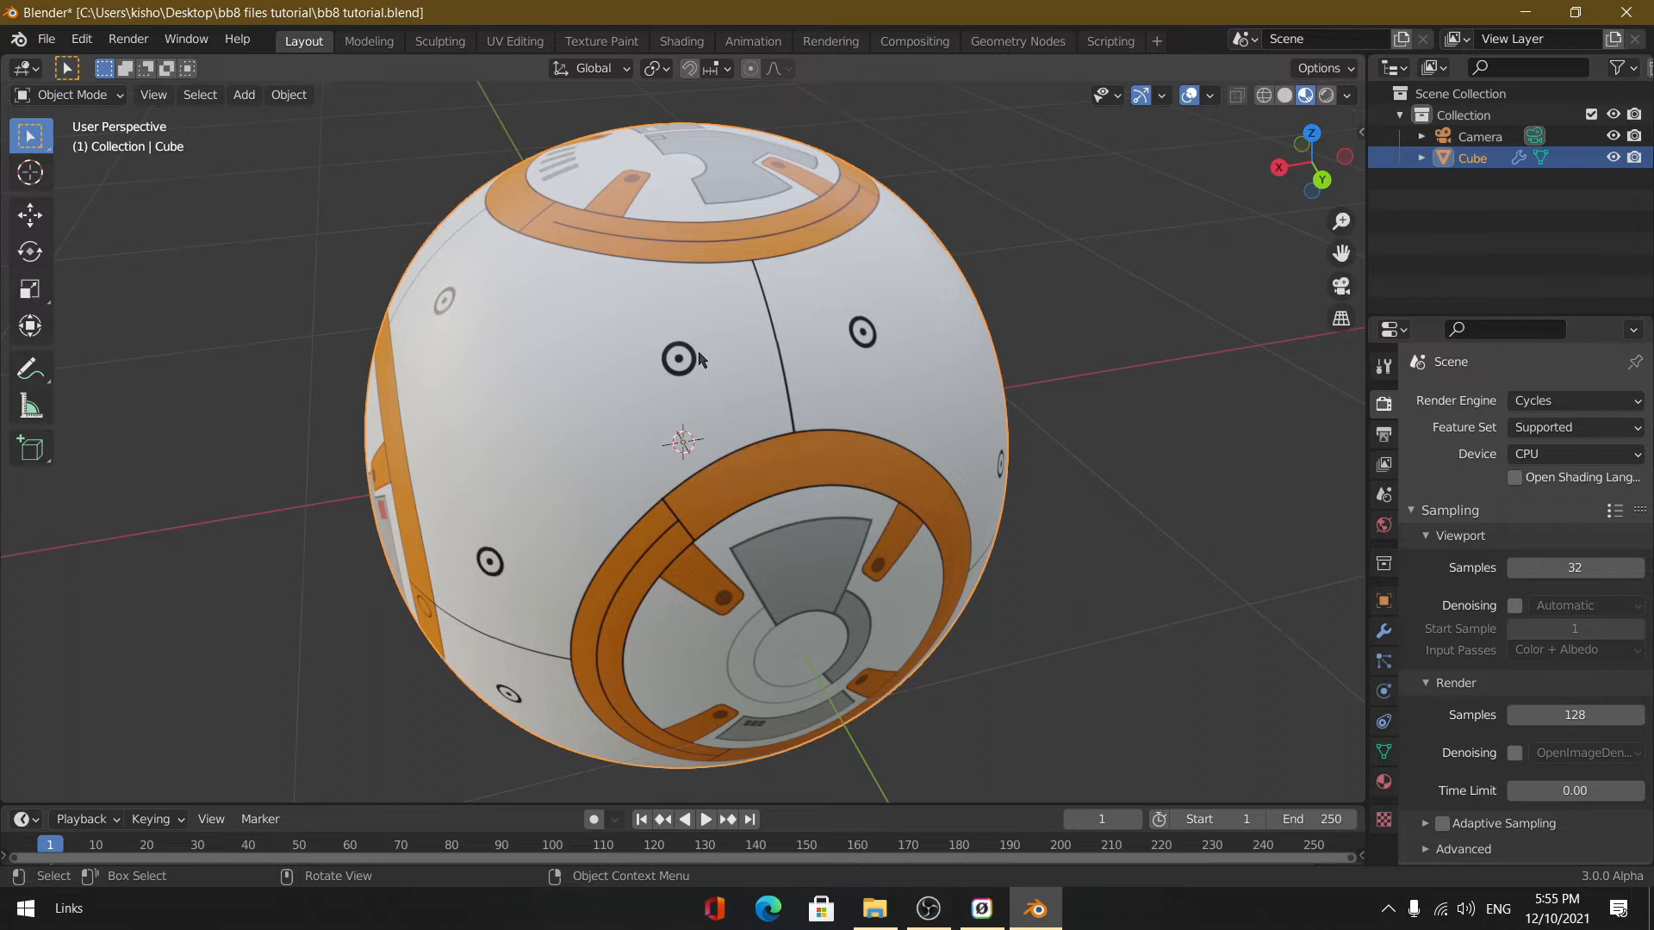
scroll(700, 361, up, 4)
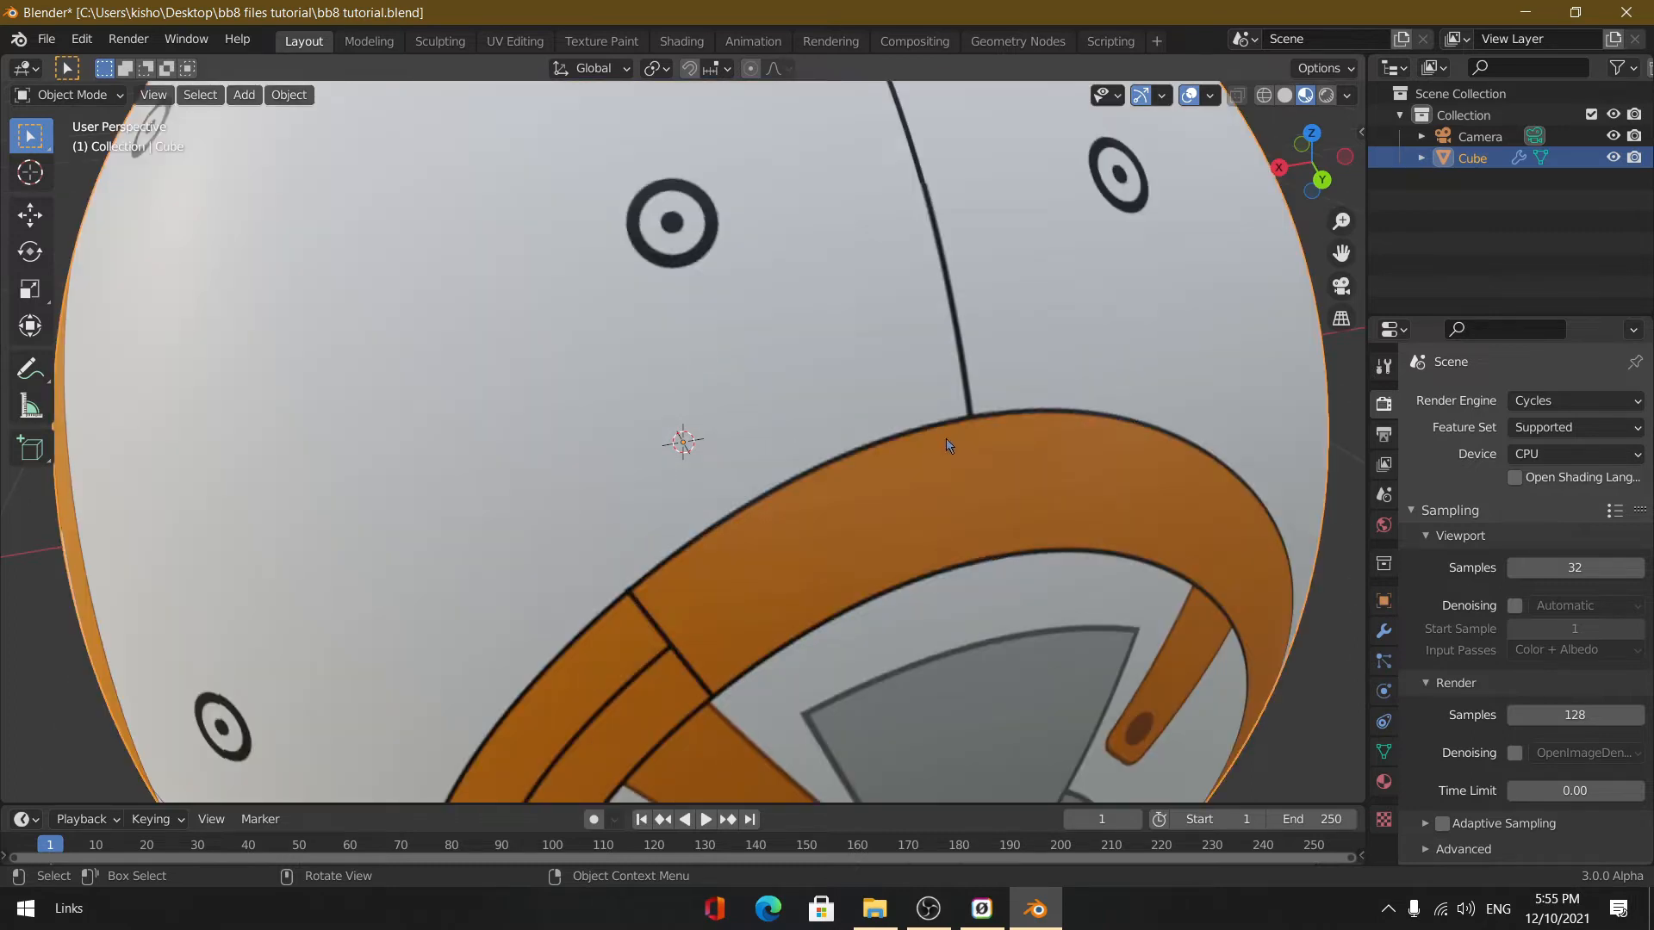
scroll(869, 396, down, 3)
middle_drag(869, 395, 937, 438)
scroll(951, 357, down, 3)
scroll(937, 437, up, 5)
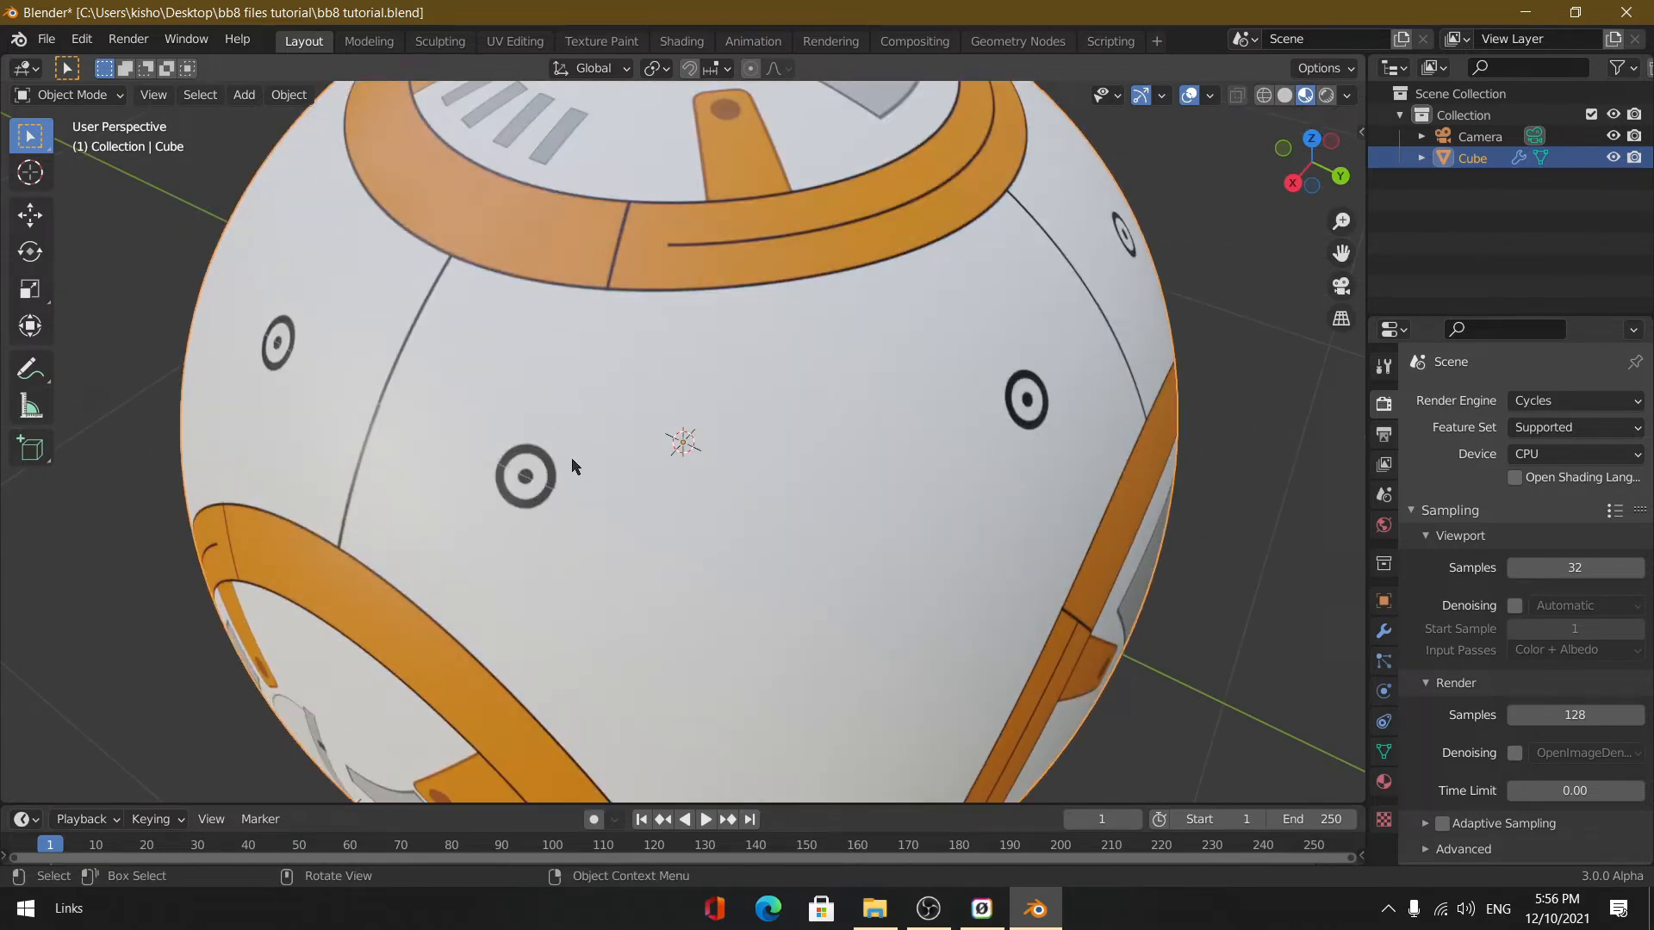
scroll(603, 362, down, 3)
middle_drag(602, 361, 647, 321)
scroll(694, 324, up, 2)
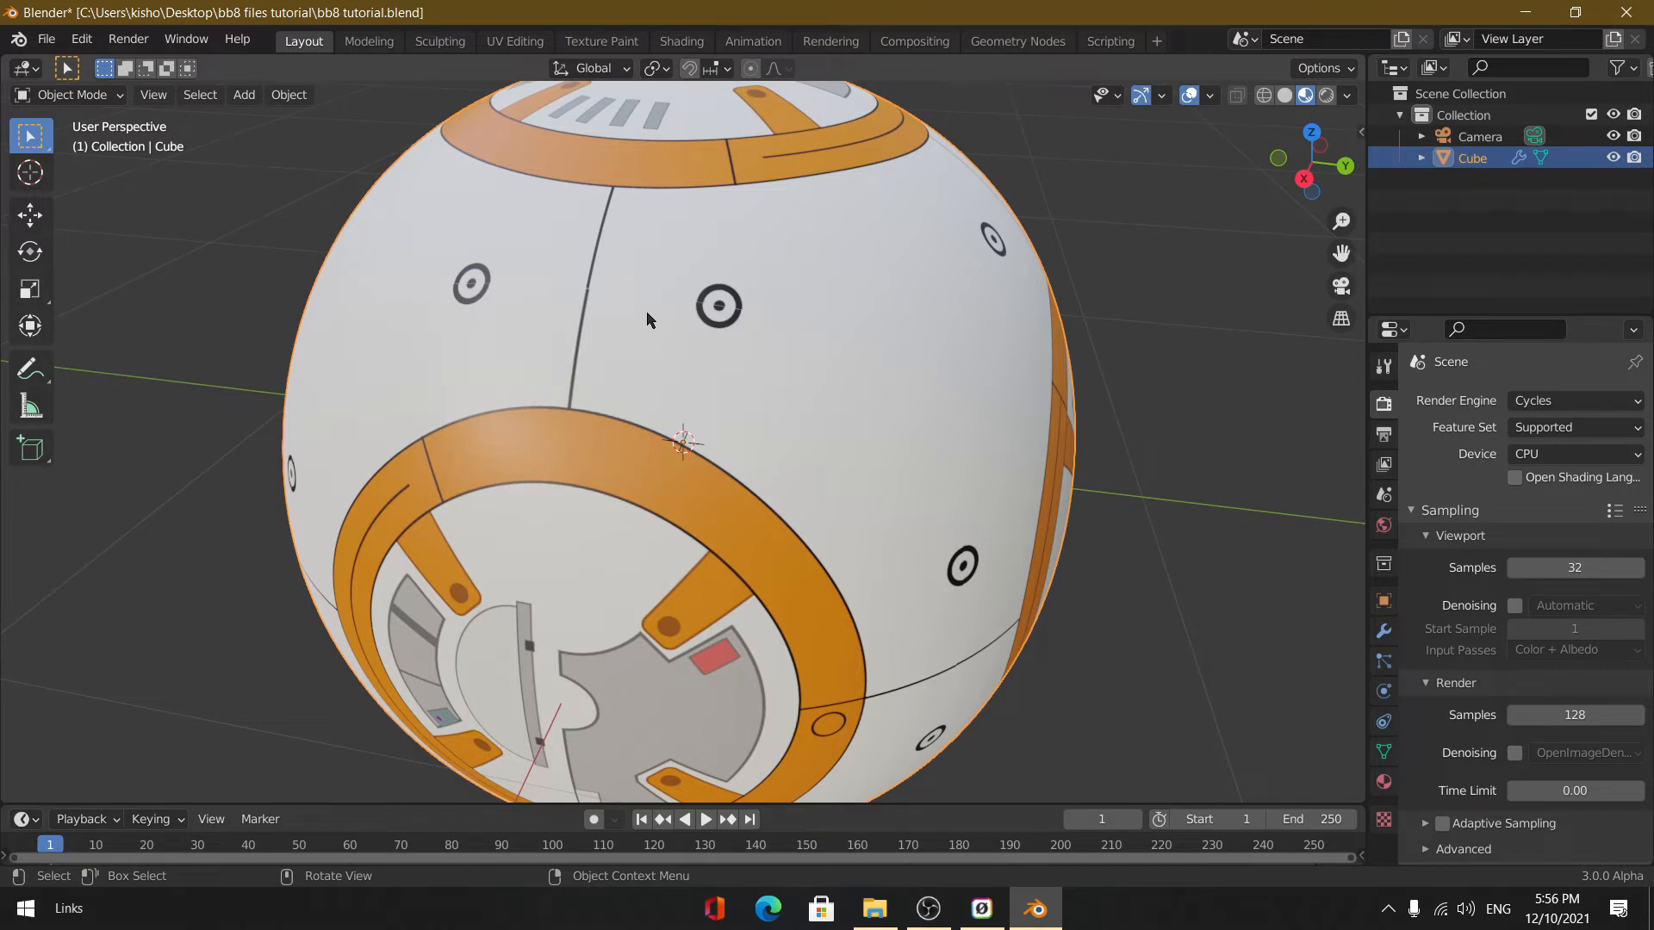
scroll(517, 332, up, 6)
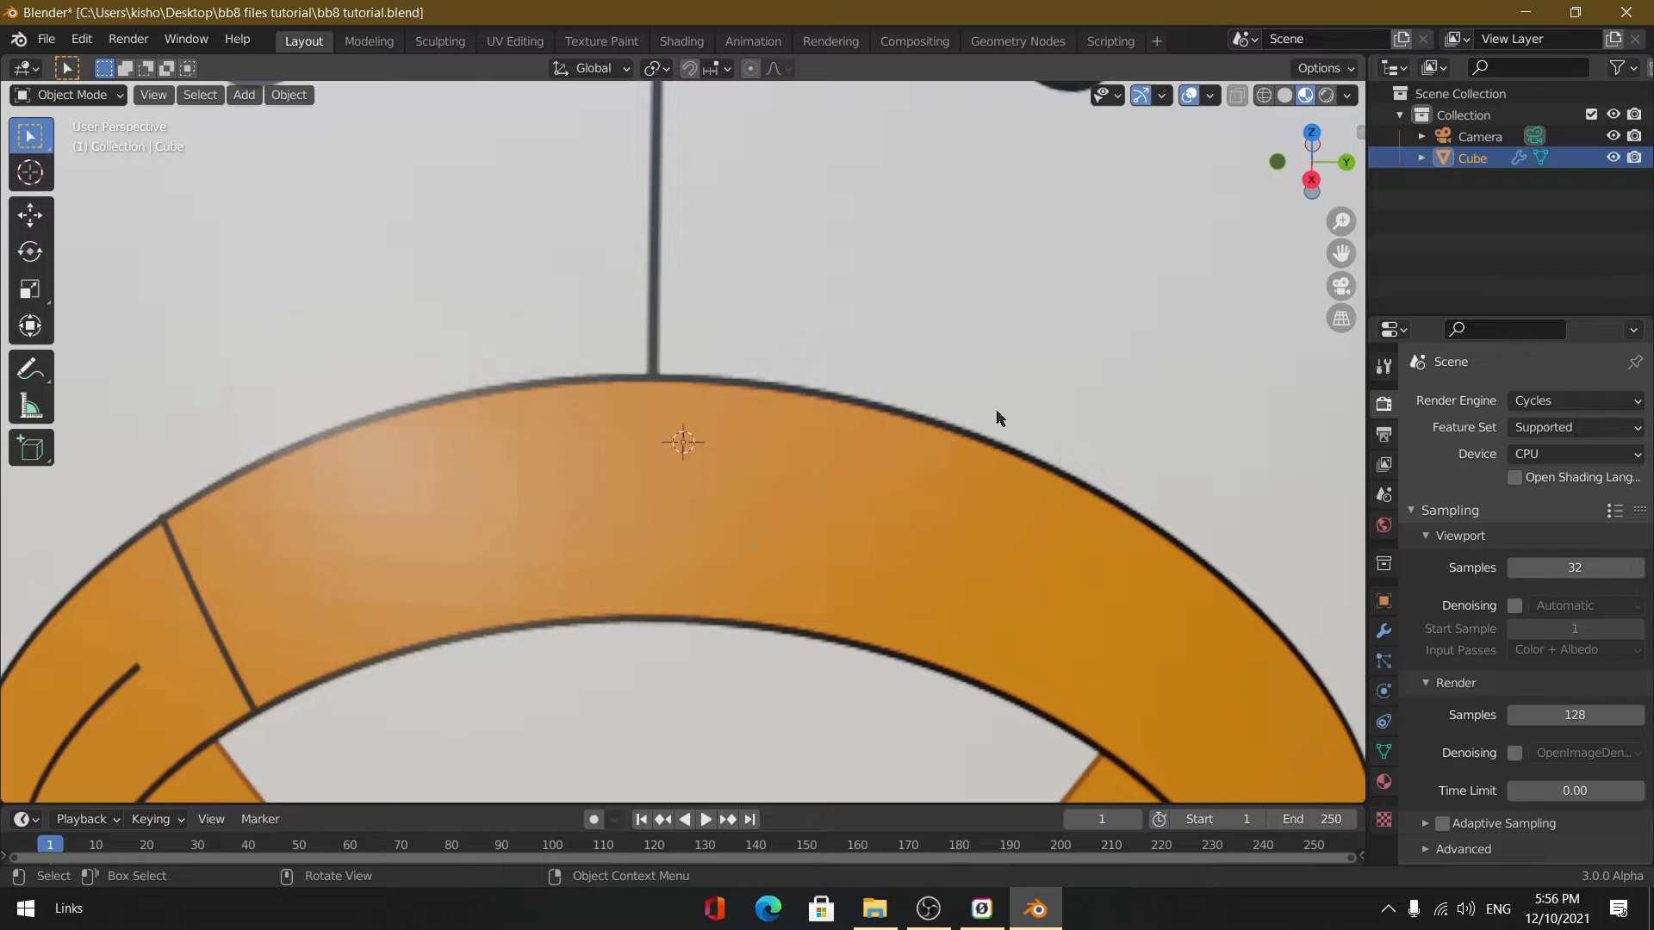
scroll(916, 384, down, 6)
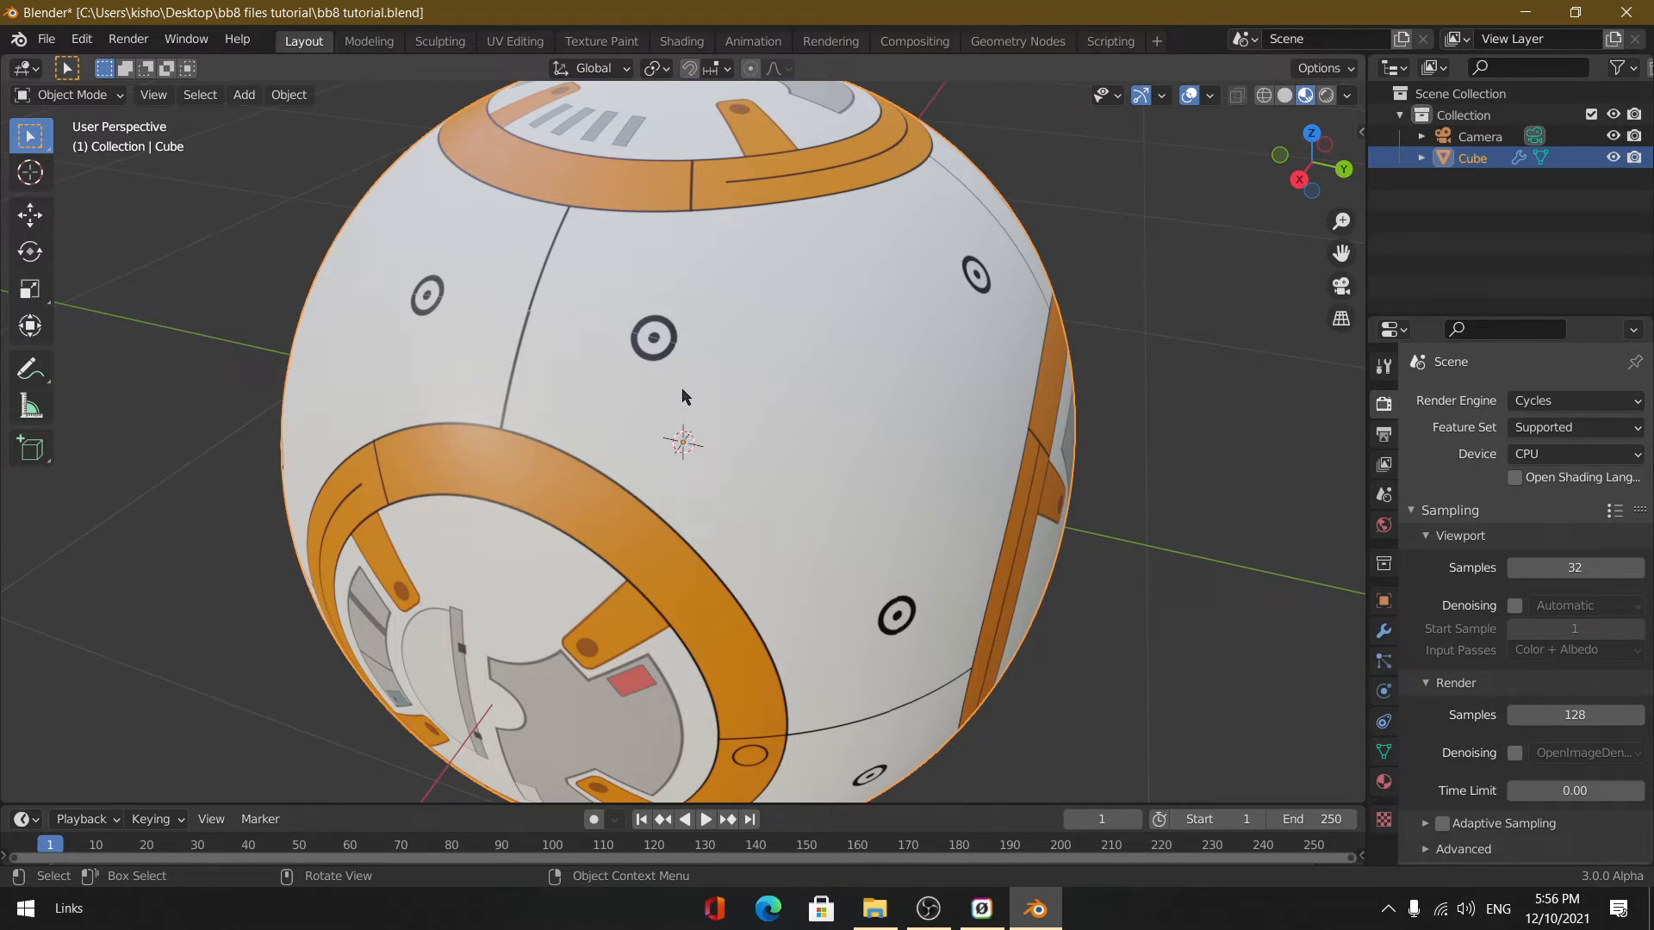
Step: Switch to the Shading workspace and move the body's image texture node farther from the Principled BSDF node
click(683, 41)
scroll(715, 276, up, 9)
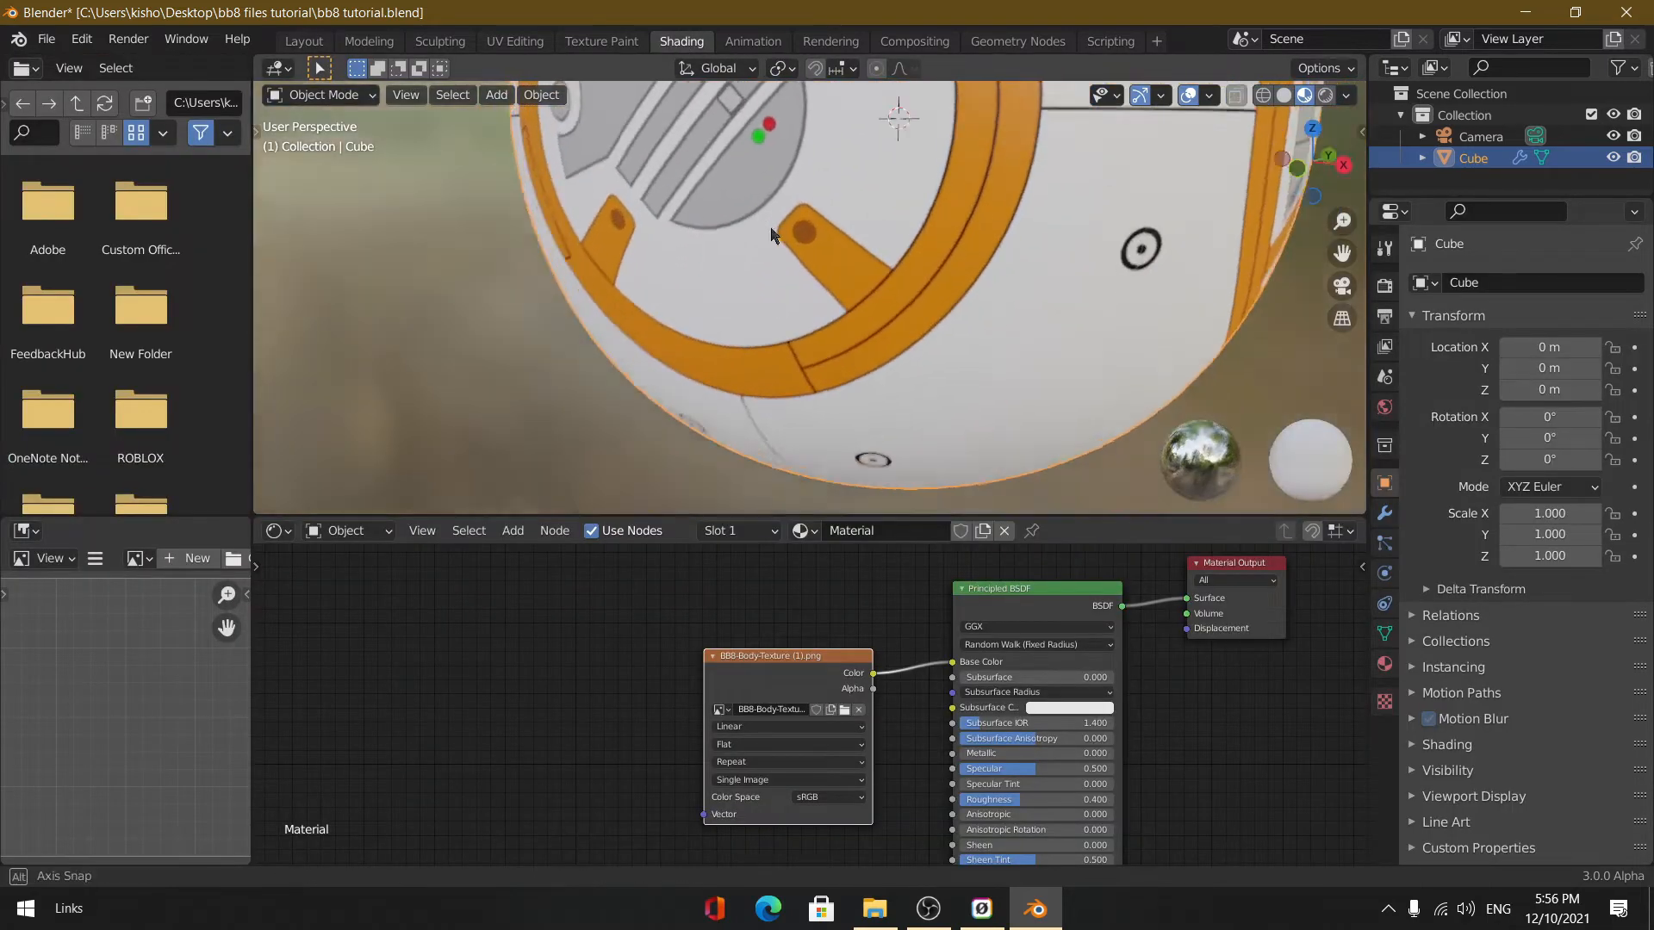
drag(721, 663, 558, 611)
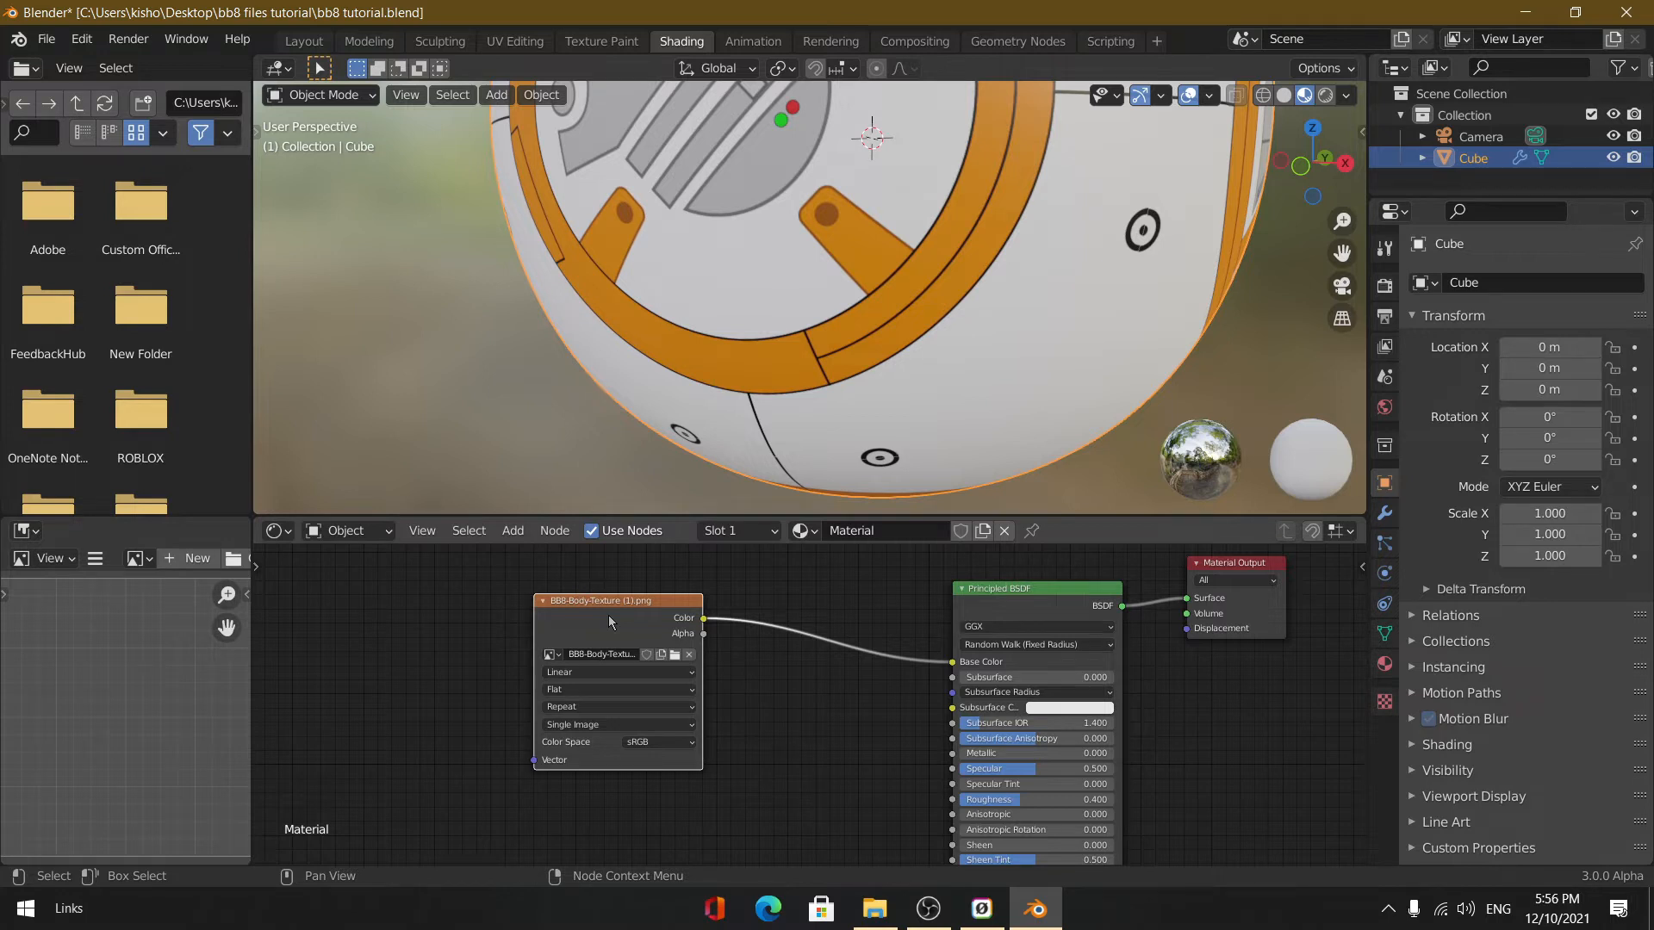
Step: Add a Bump node below the image texture node, in front of the Principled BSDF
scroll(672, 641, down, 4)
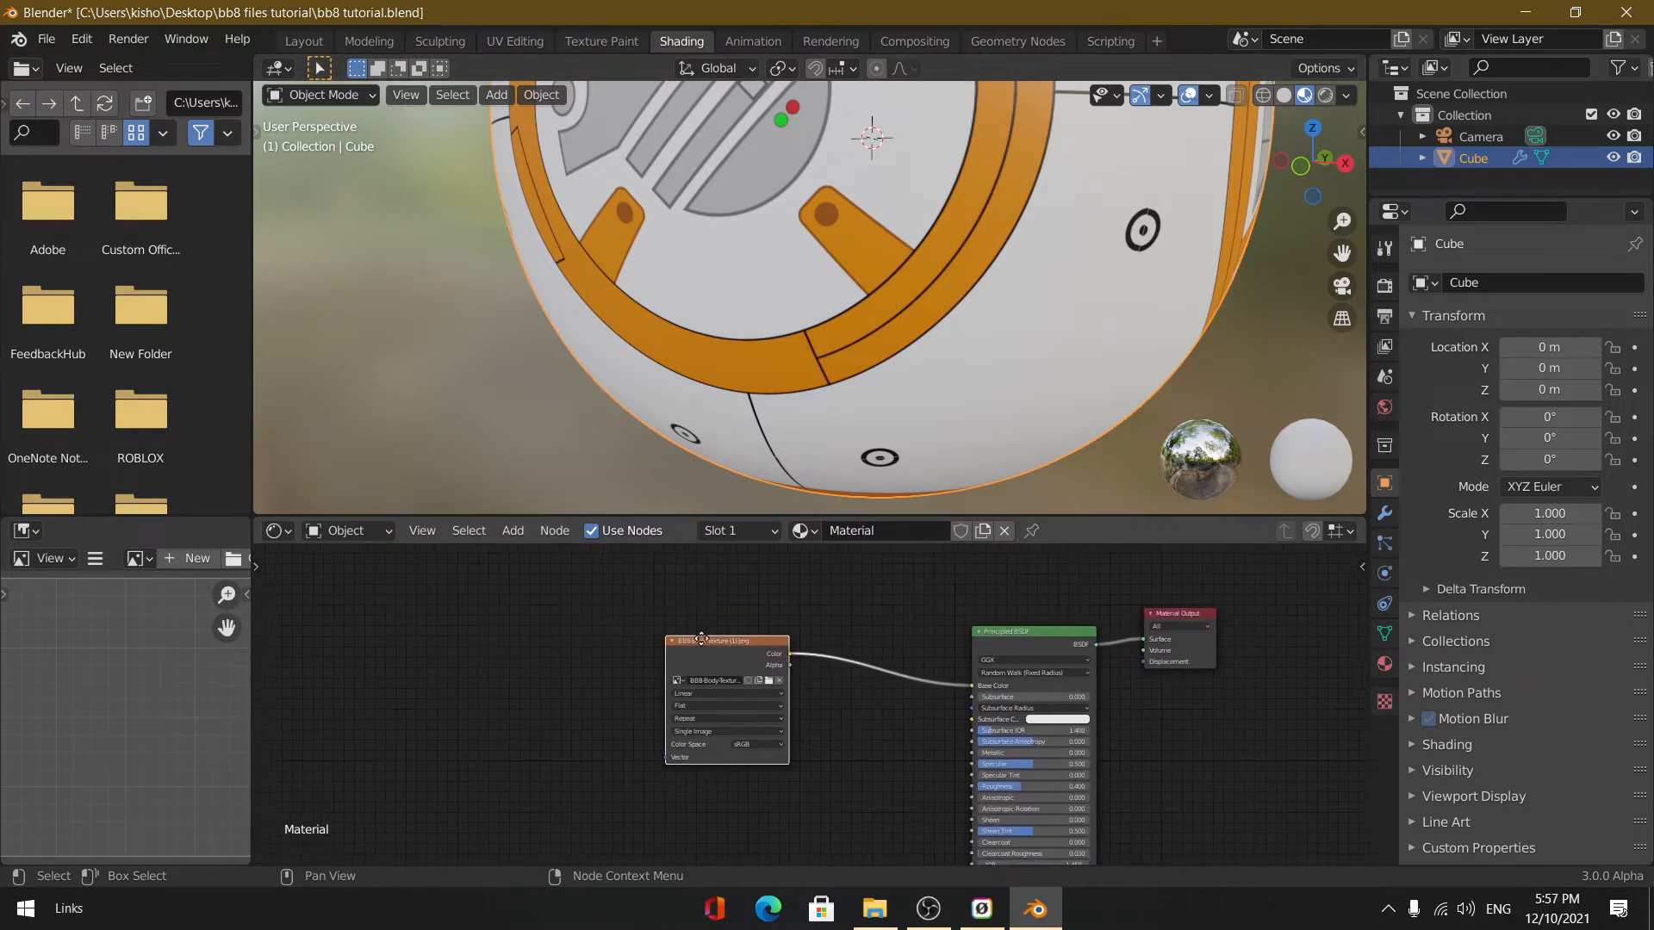
middle_drag(702, 638, 717, 618)
key(shift+a)
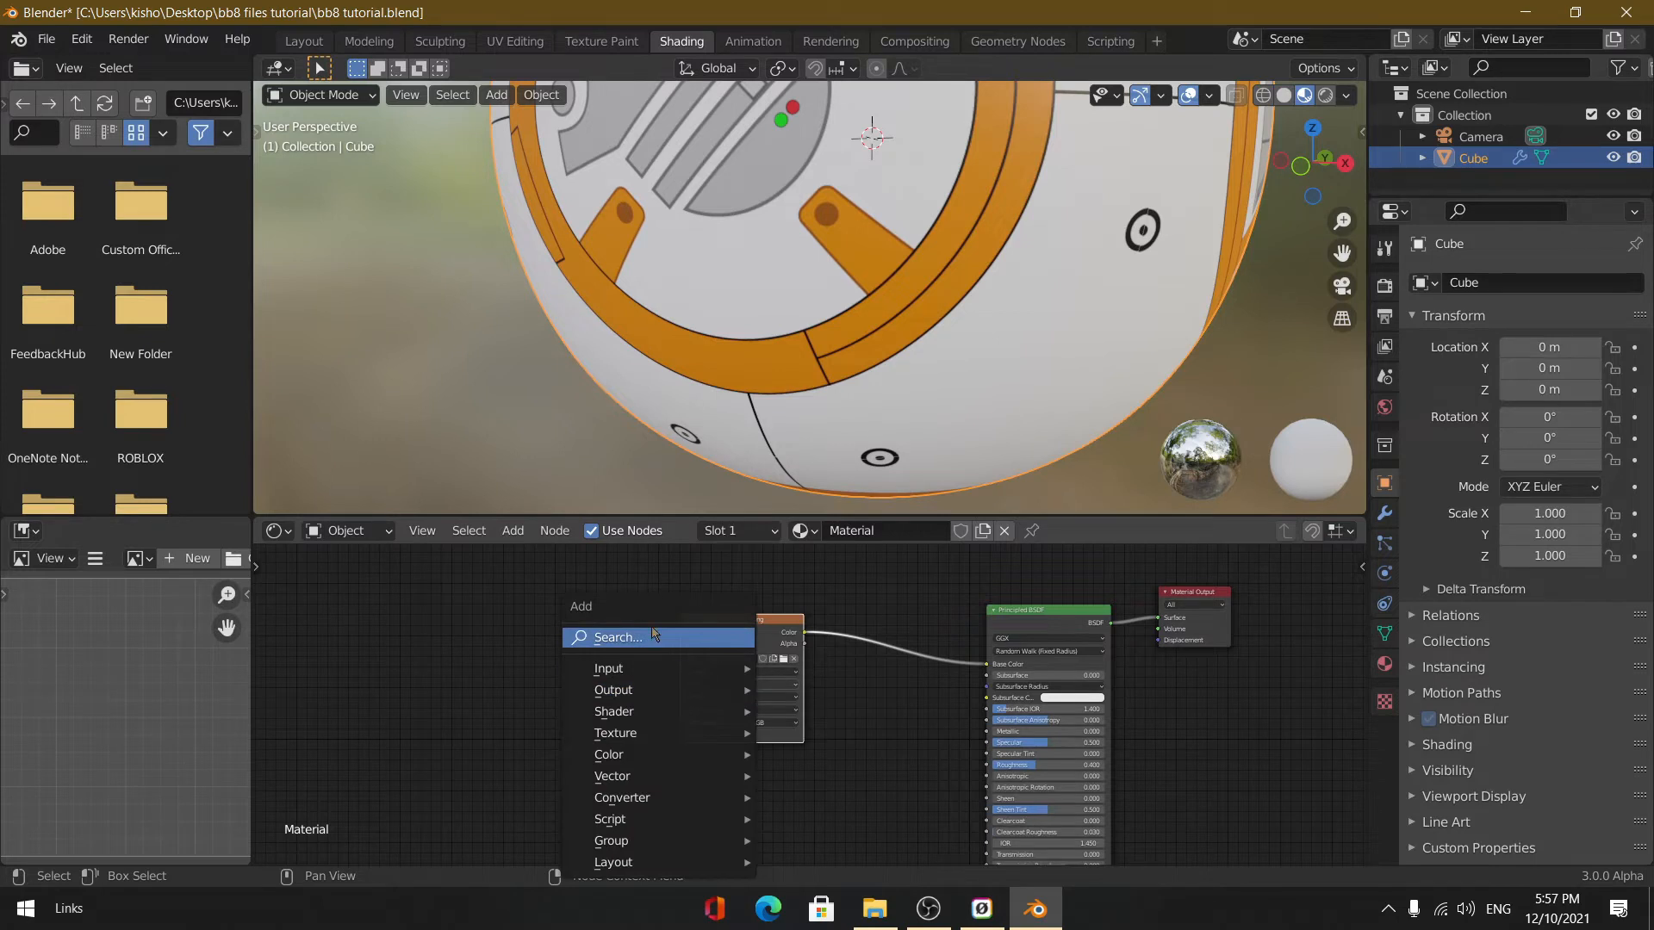
click(652, 637)
text(bump)
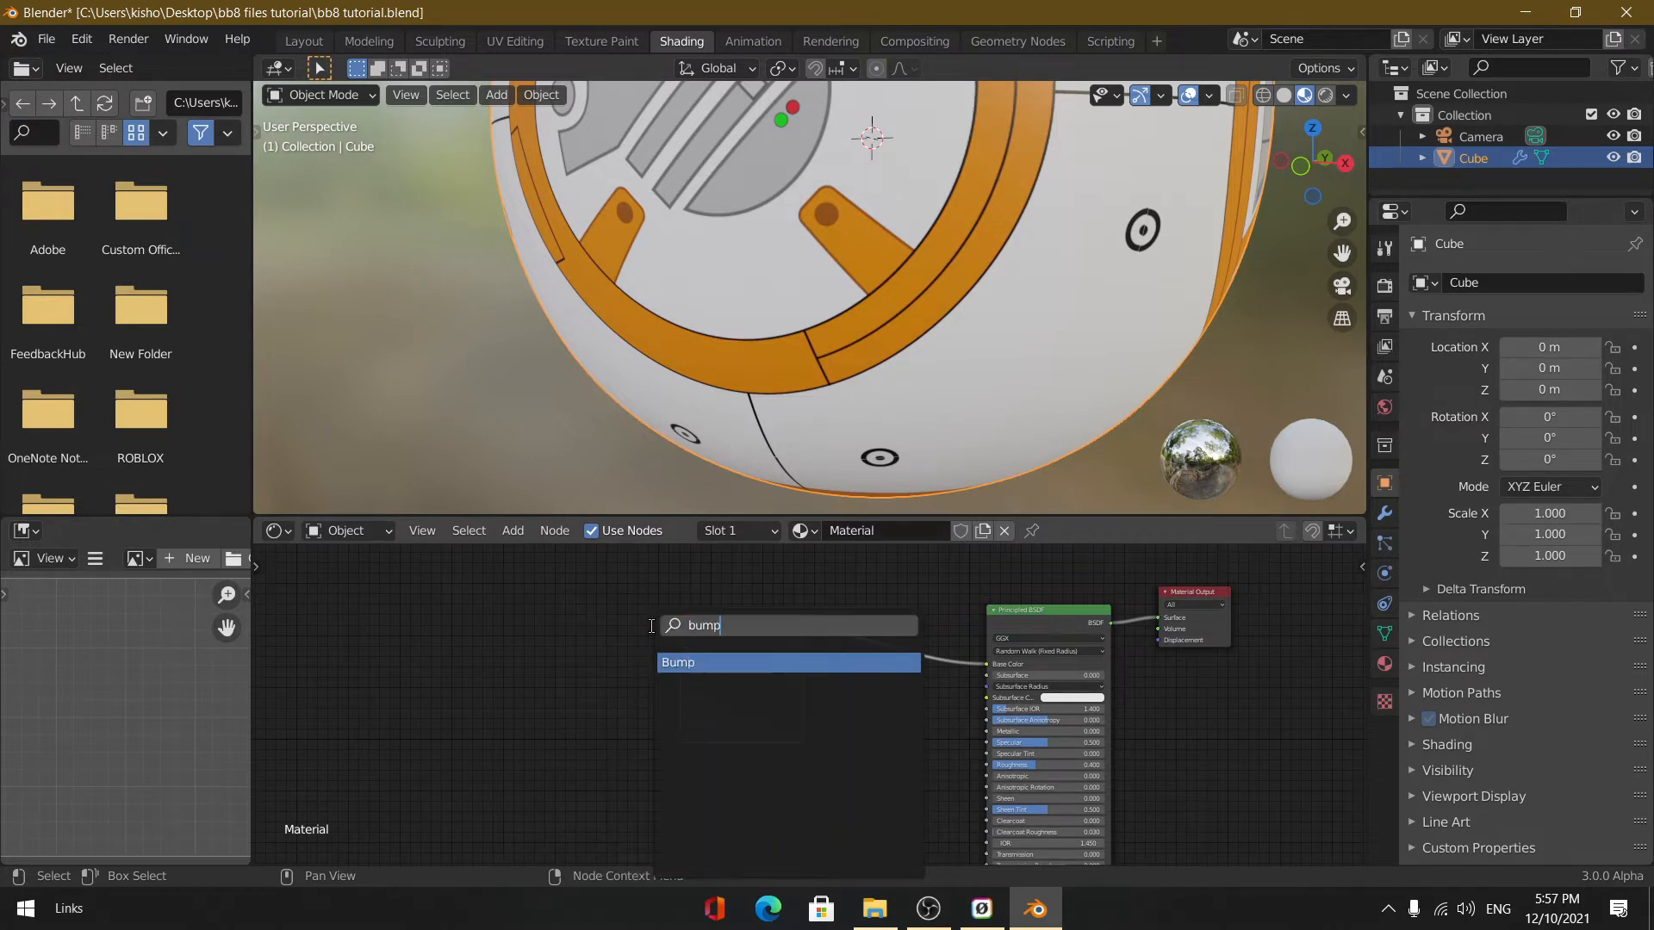
key(Return)
click(875, 720)
middle_drag(875, 713, 868, 626)
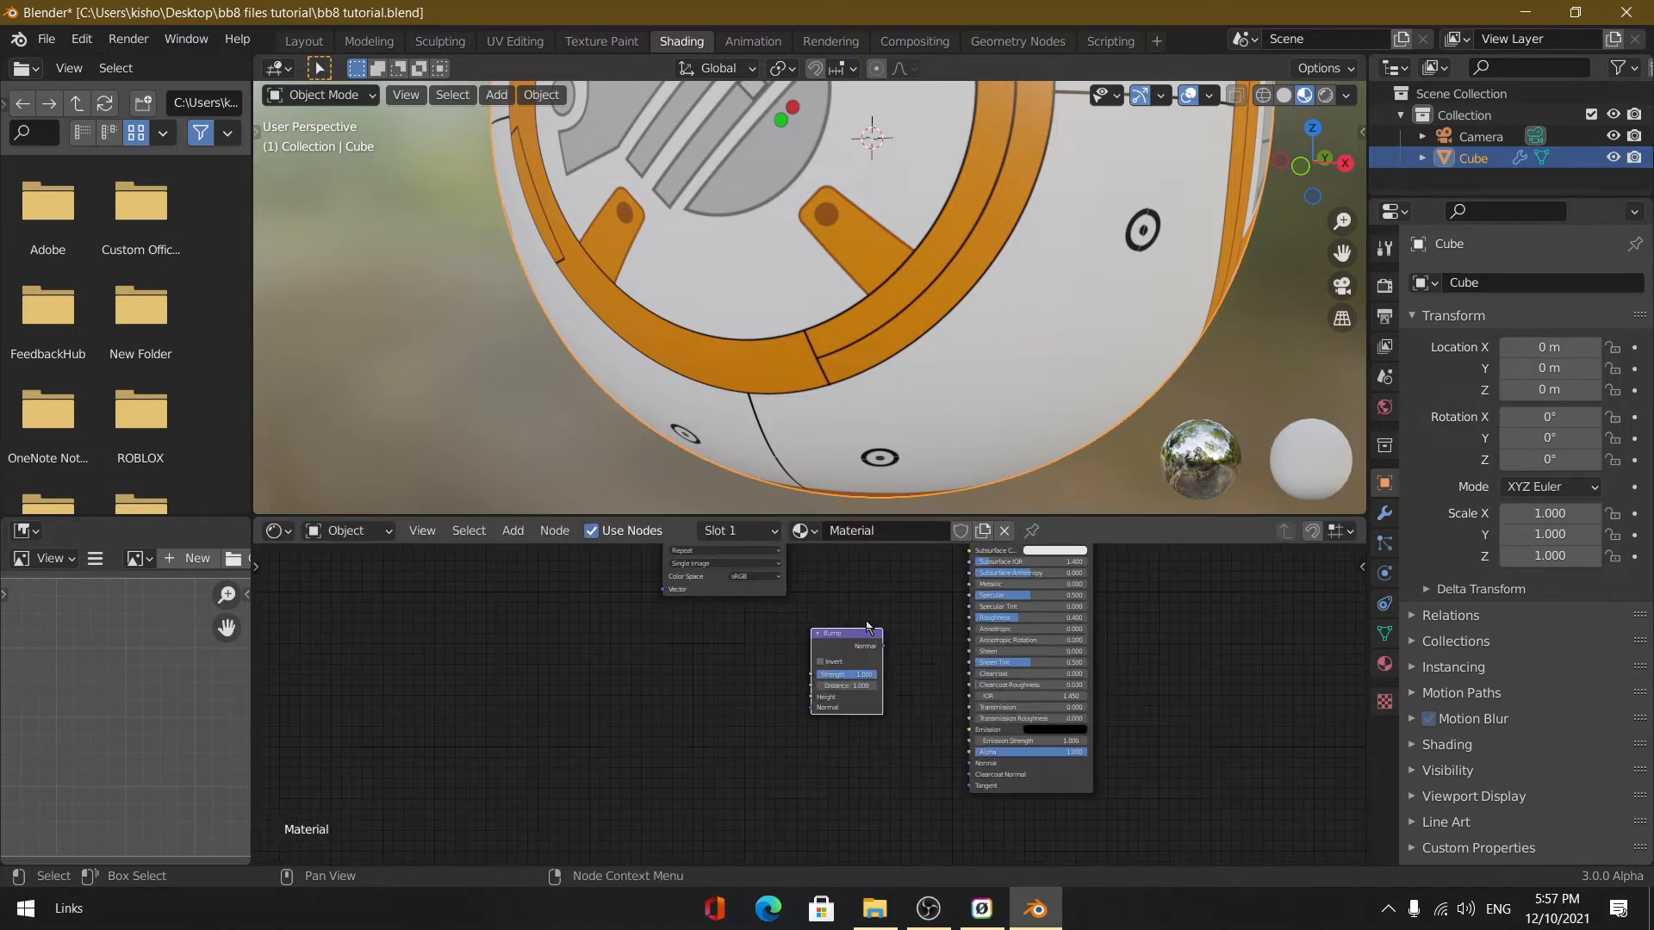
Step: Connect the Bump node's Normal output to the Principled BSDF's Normal input, and the image texture's Color to the Bump Height
drag(884, 657, 969, 763)
scroll(856, 778, down, 2)
middle_drag(855, 778, 865, 796)
drag(813, 614, 877, 708)
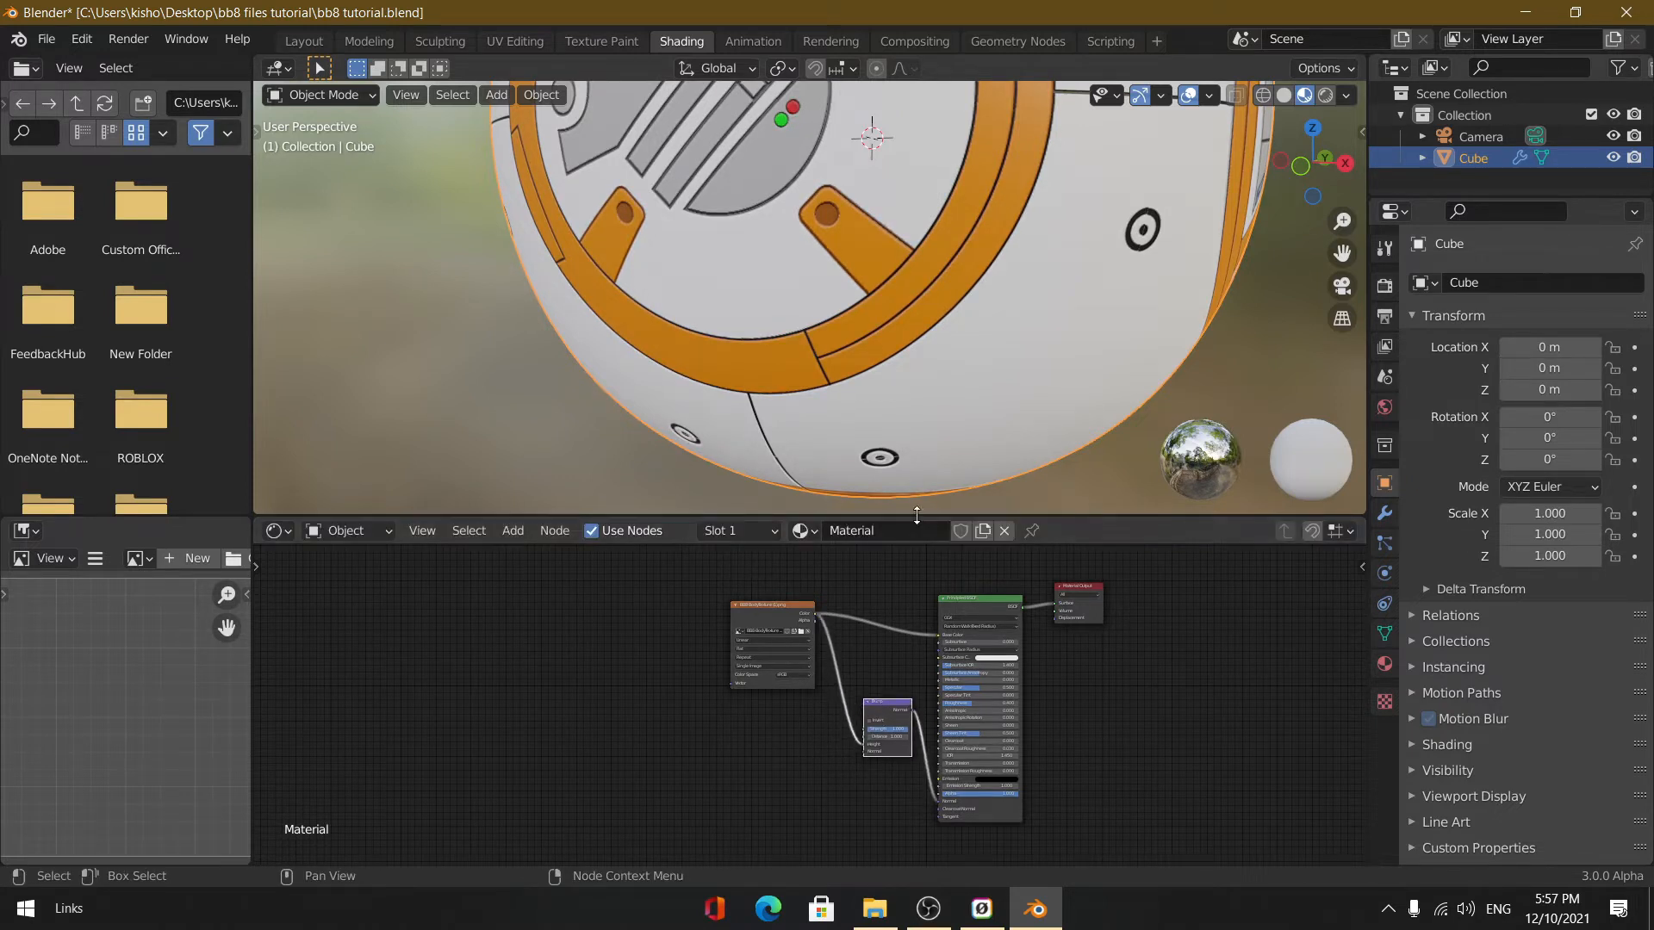
Step: Inspect the bump effect up close along the black panel lines and the edges of the orange rings
scroll(846, 420, up, 6)
middle_drag(846, 421, 817, 358)
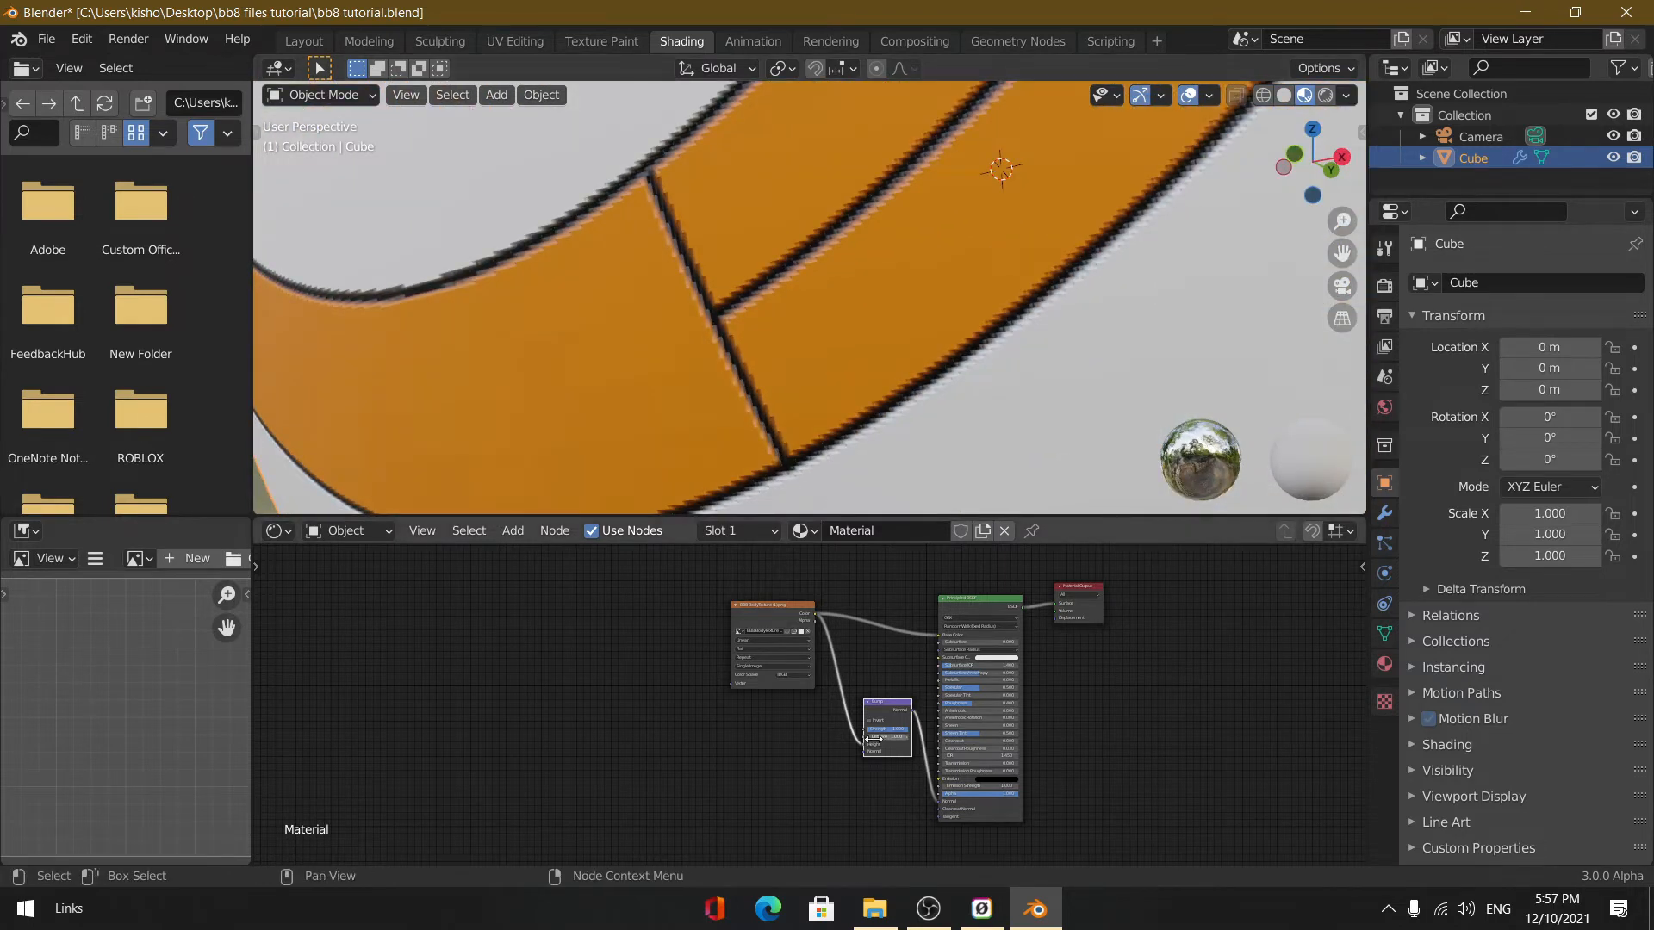
scroll(827, 698, up, 3)
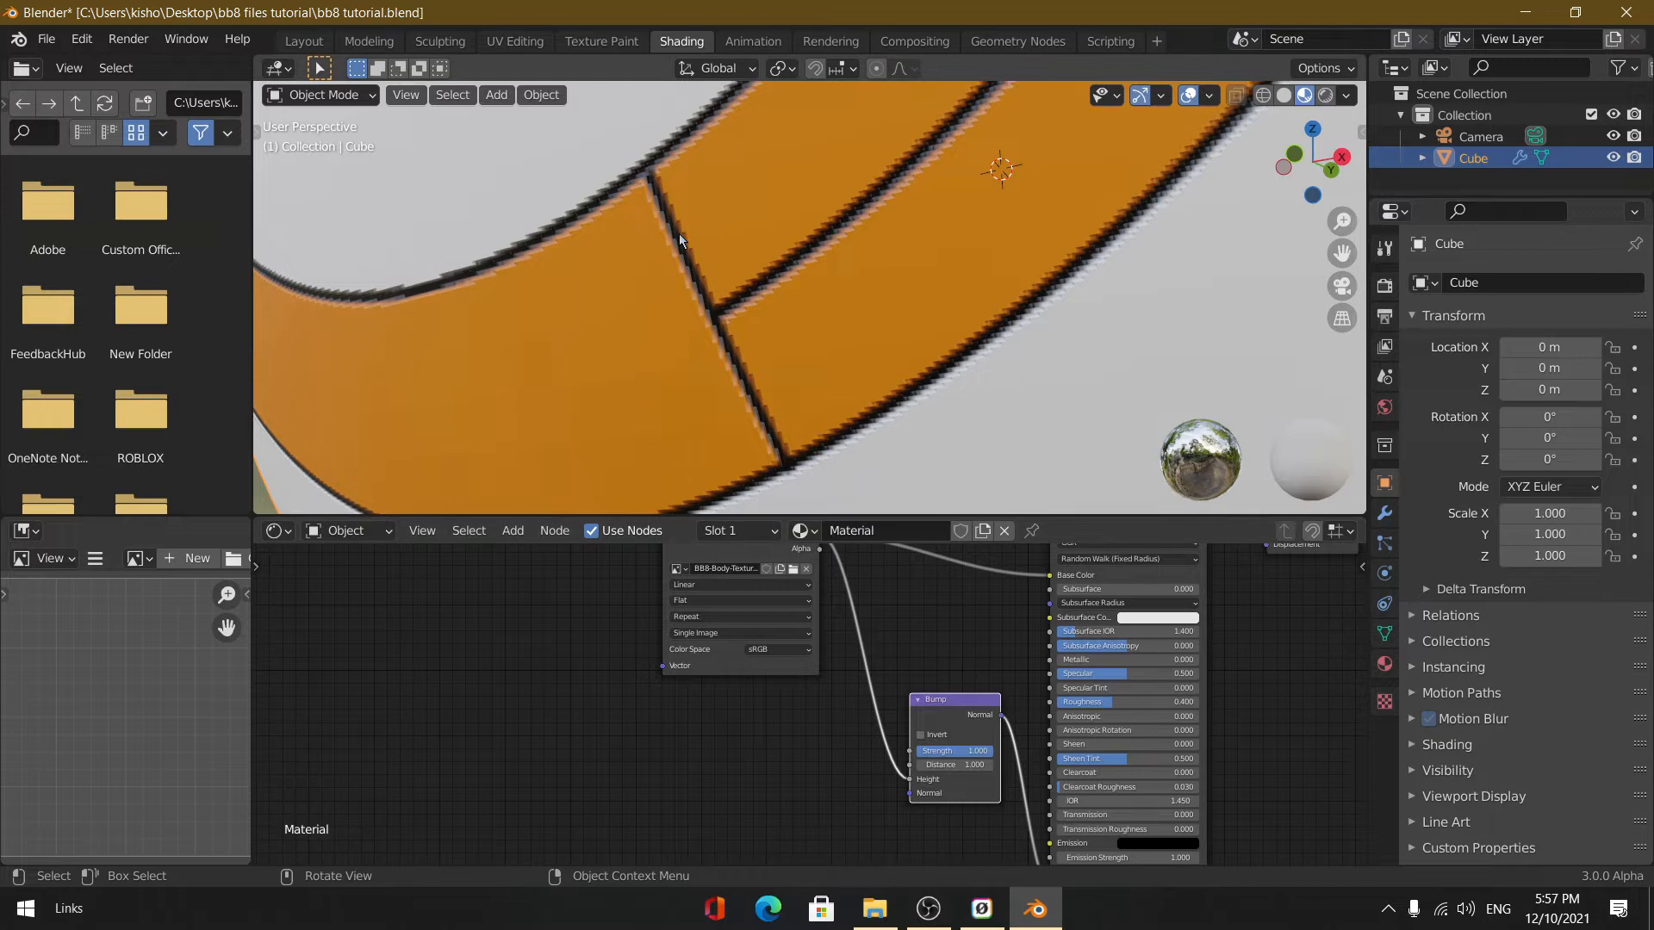
scroll(679, 234, up, 5)
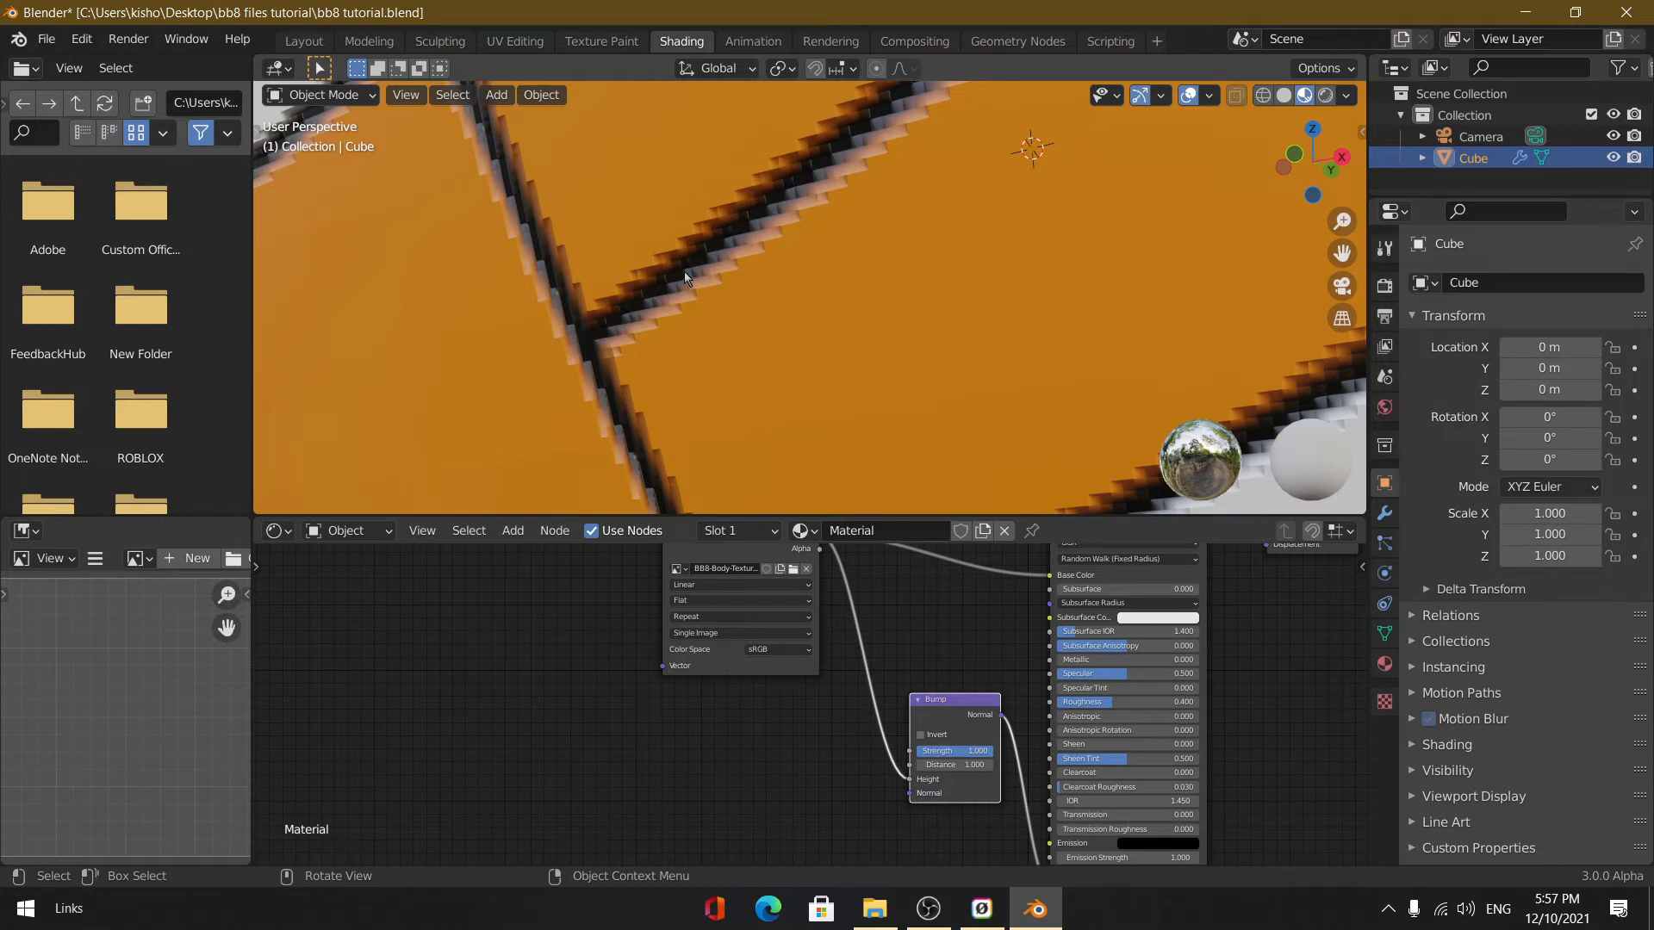
scroll(685, 274, down, 5)
middle_drag(686, 275, 764, 305)
scroll(758, 355, down, 3)
scroll(800, 375, down, 4)
middle_drag(662, 235, 628, 476)
scroll(775, 417, up, 6)
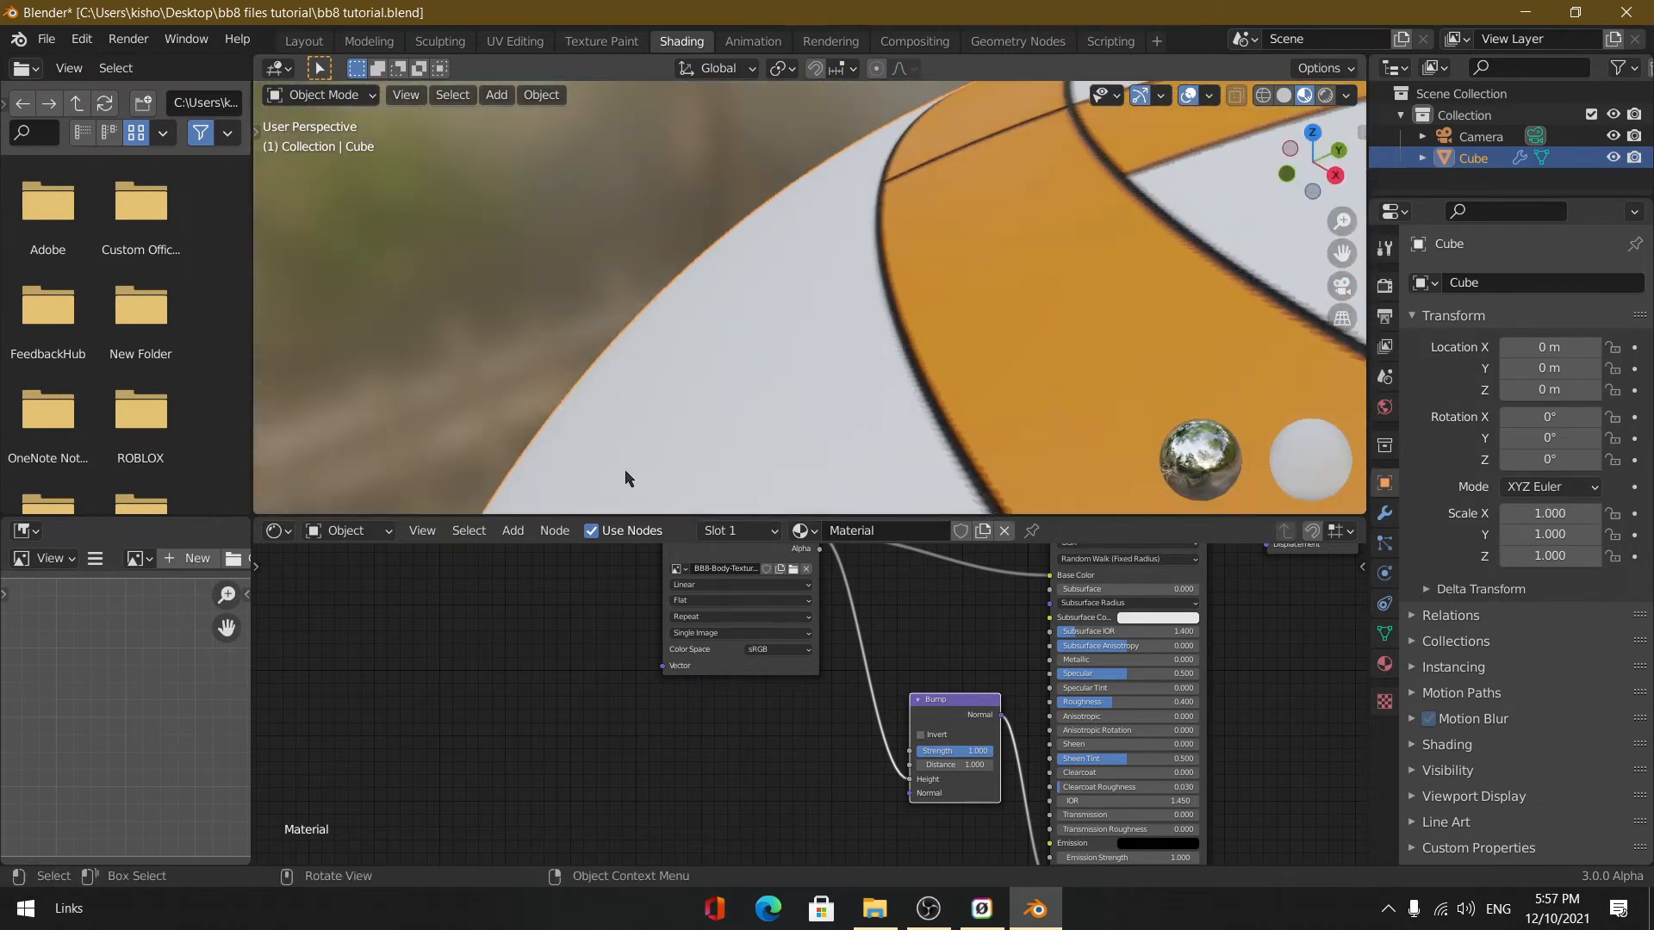
scroll(802, 402, up, 3)
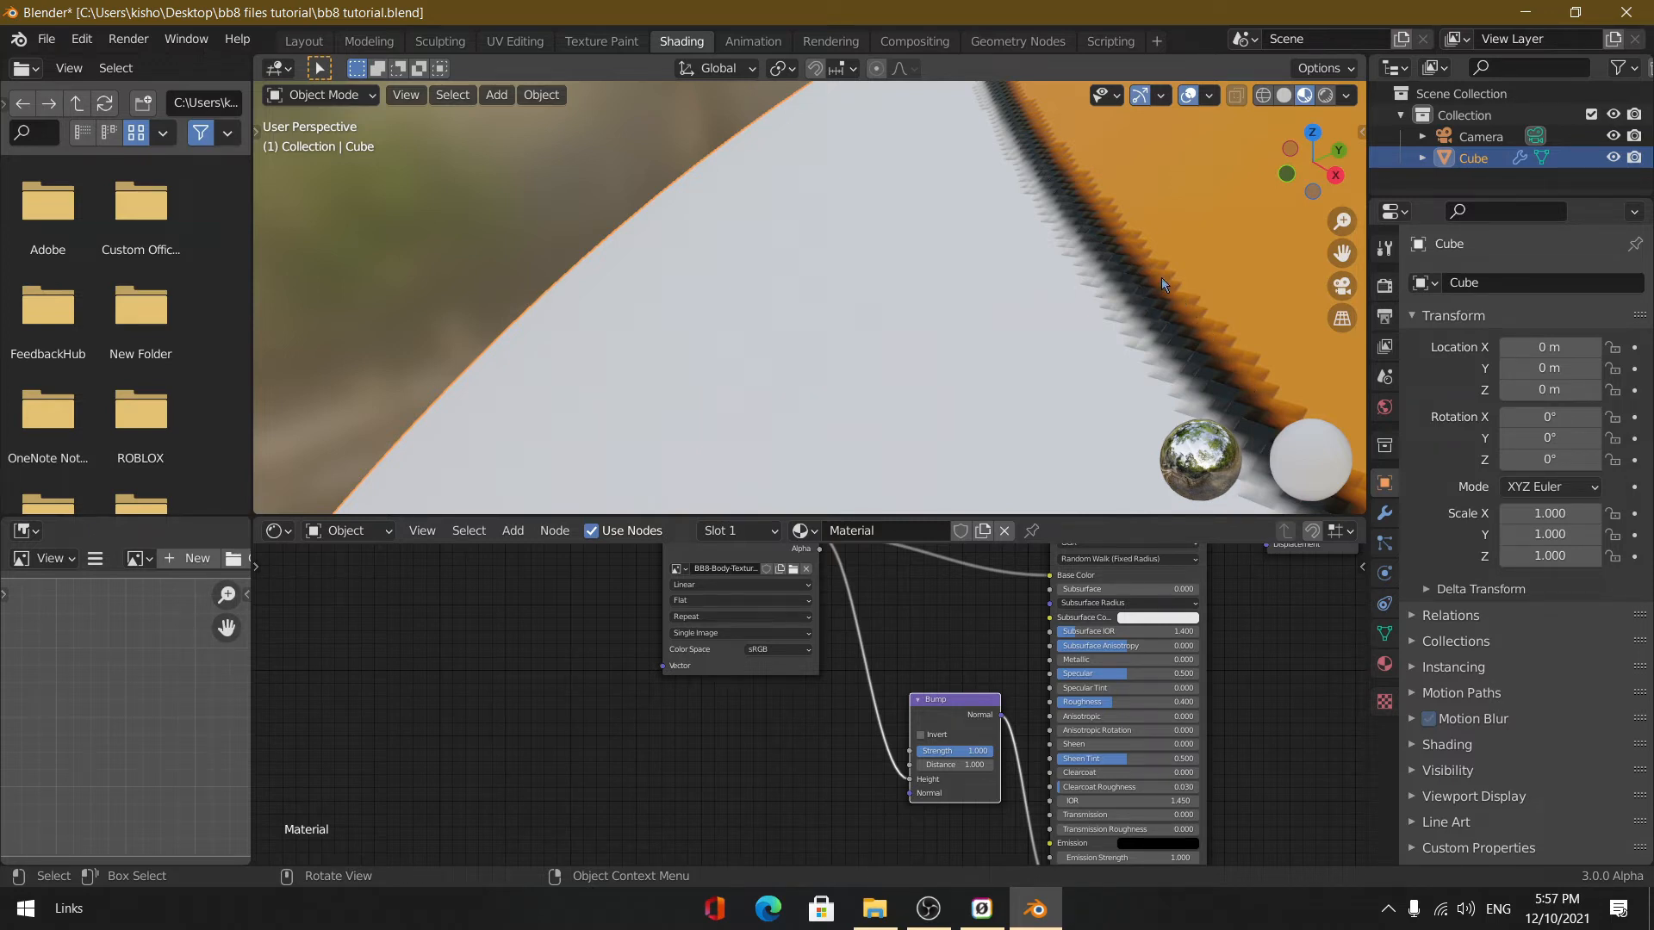
Step: Connect the image texture's Color output to the Principled BSDF's Roughness input and check the surface reflections
scroll(801, 620, down, 2)
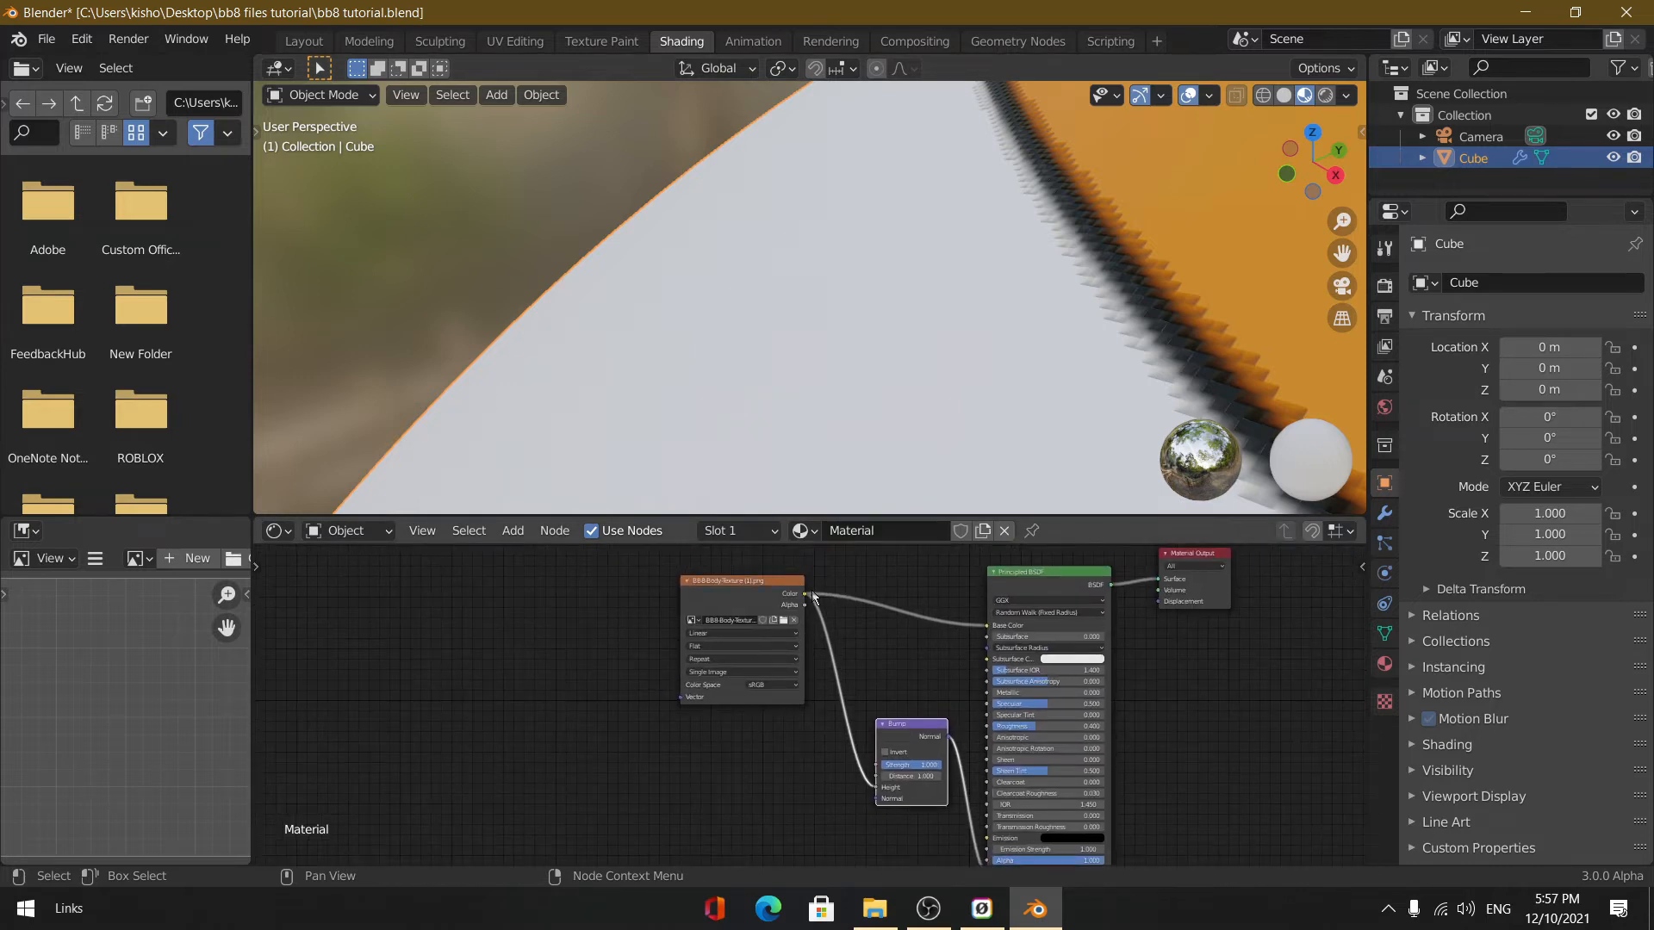
drag(806, 599, 988, 726)
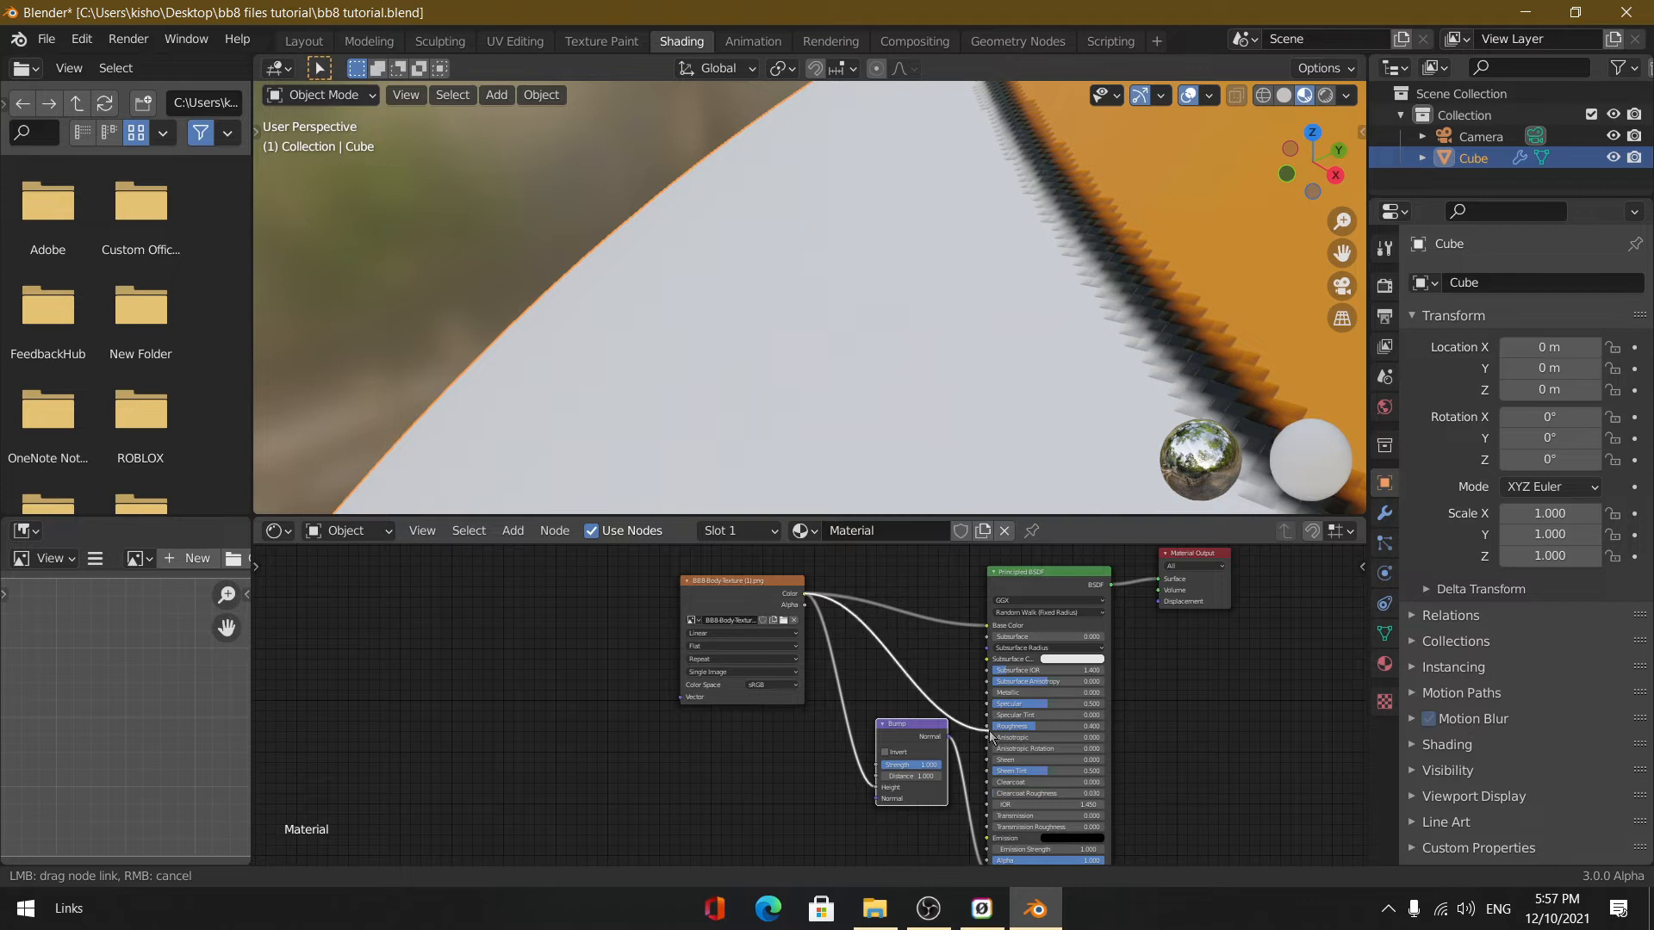
middle_drag(1002, 472, 801, 218)
scroll(930, 284, down, 4)
scroll(794, 214, up, 4)
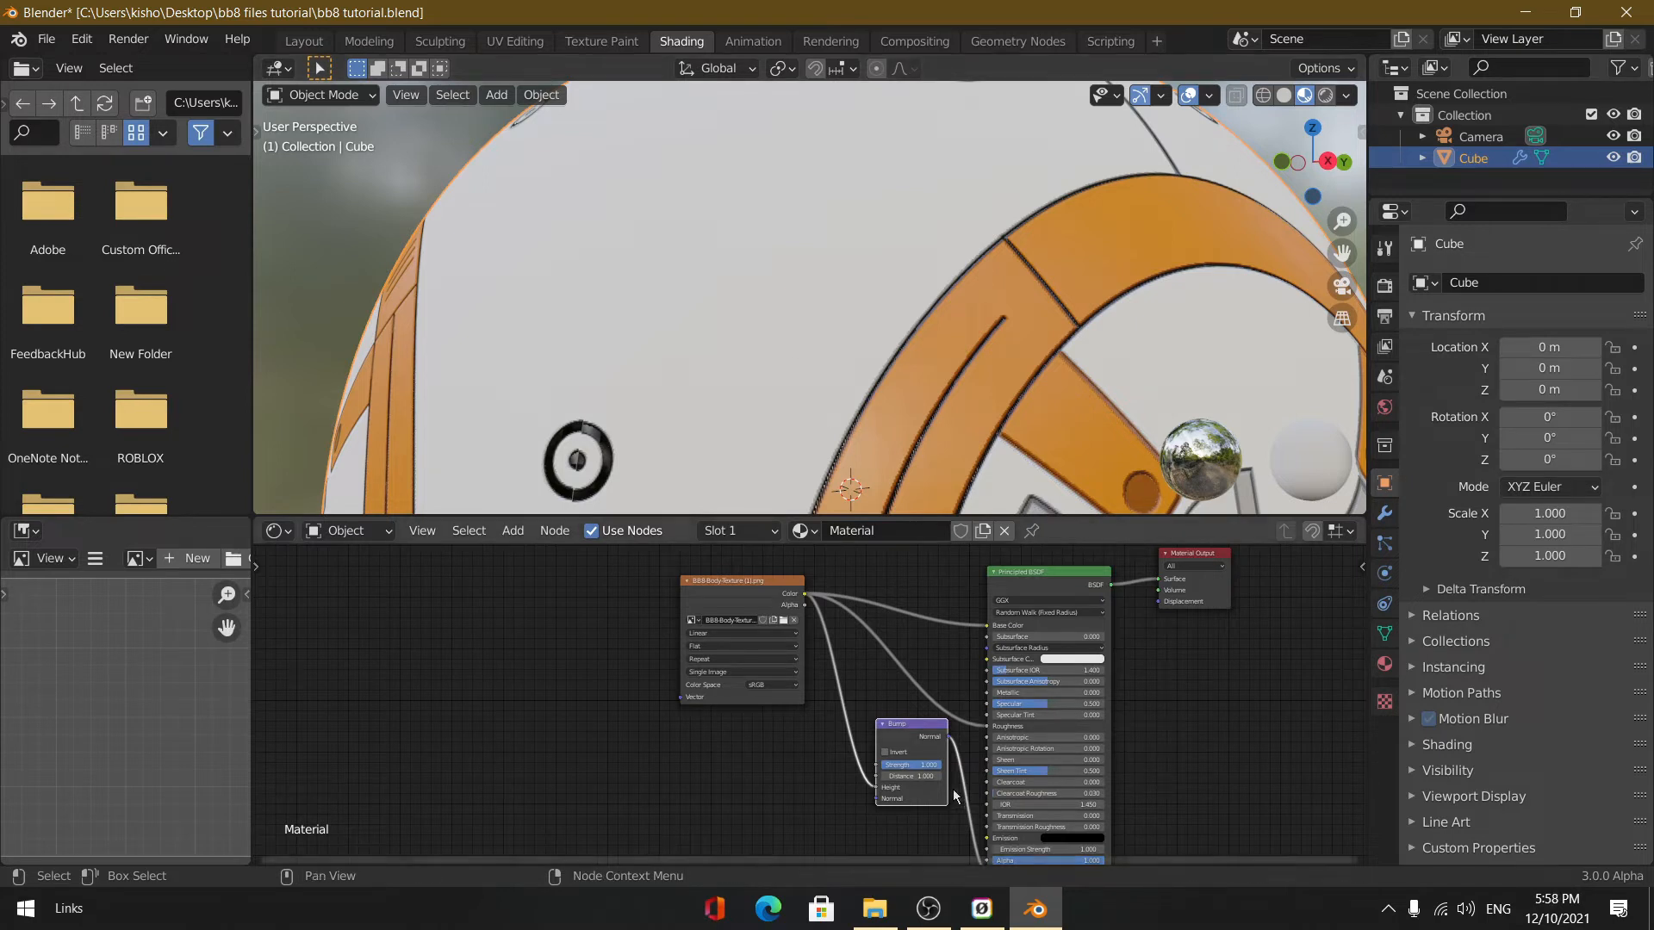
Step: Insert a ColorRamp node into the link between the image texture's Color and Roughness, and enable Invert on the Bump node
key(shift+a)
click(803, 633)
text(color)
key(Return)
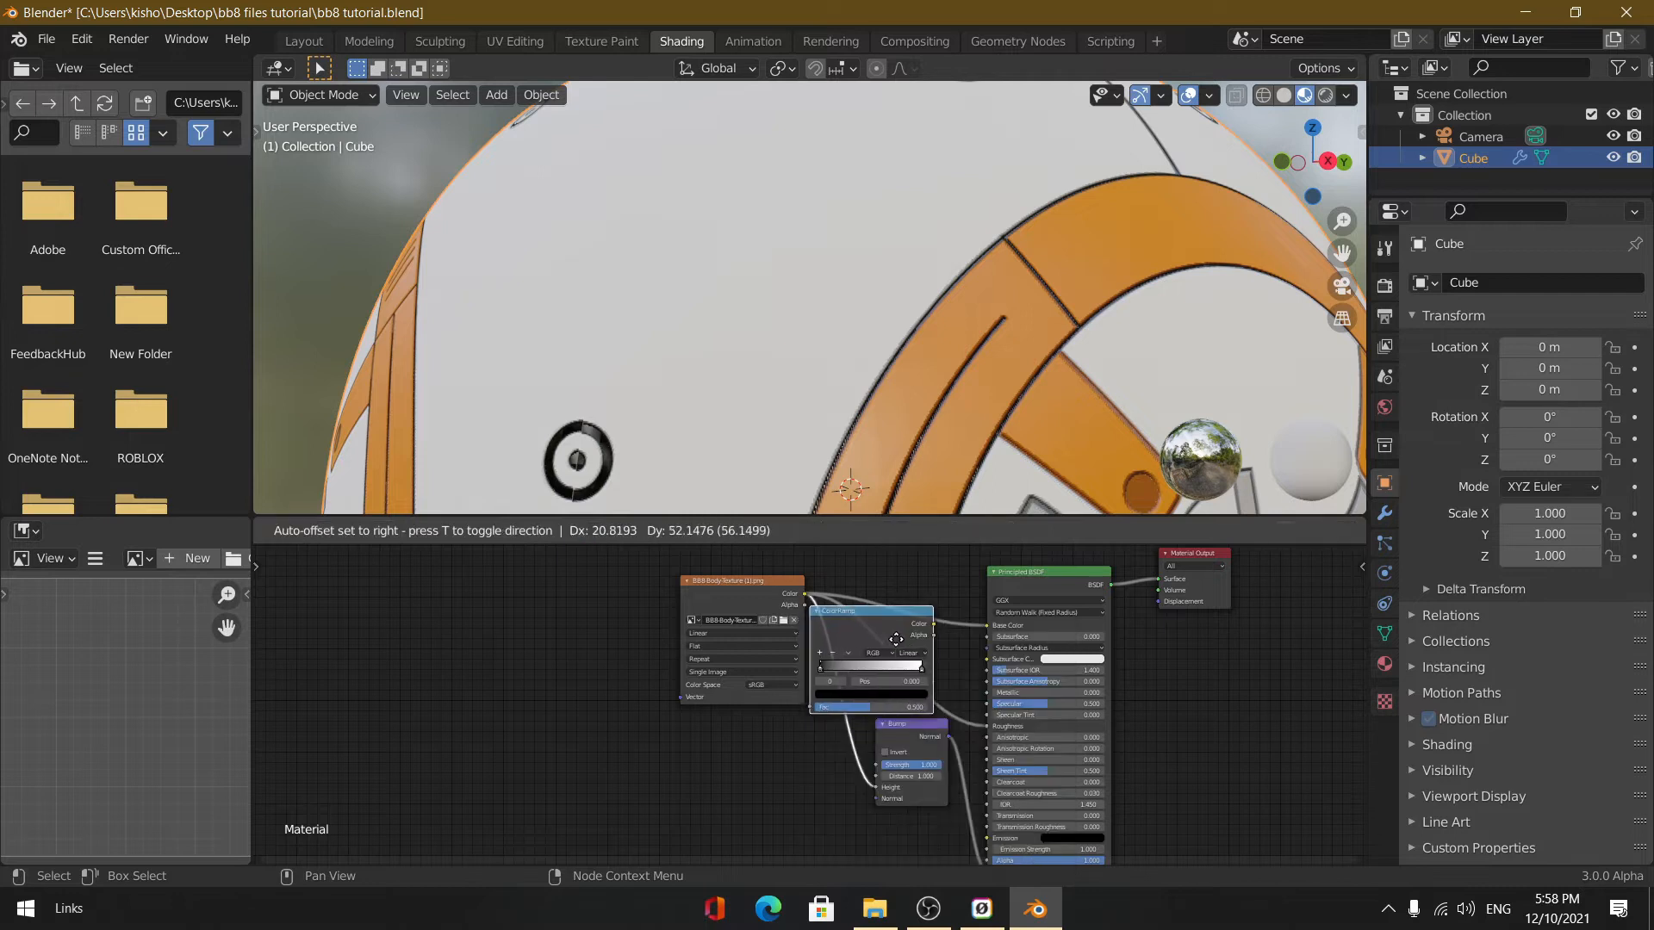
click(908, 641)
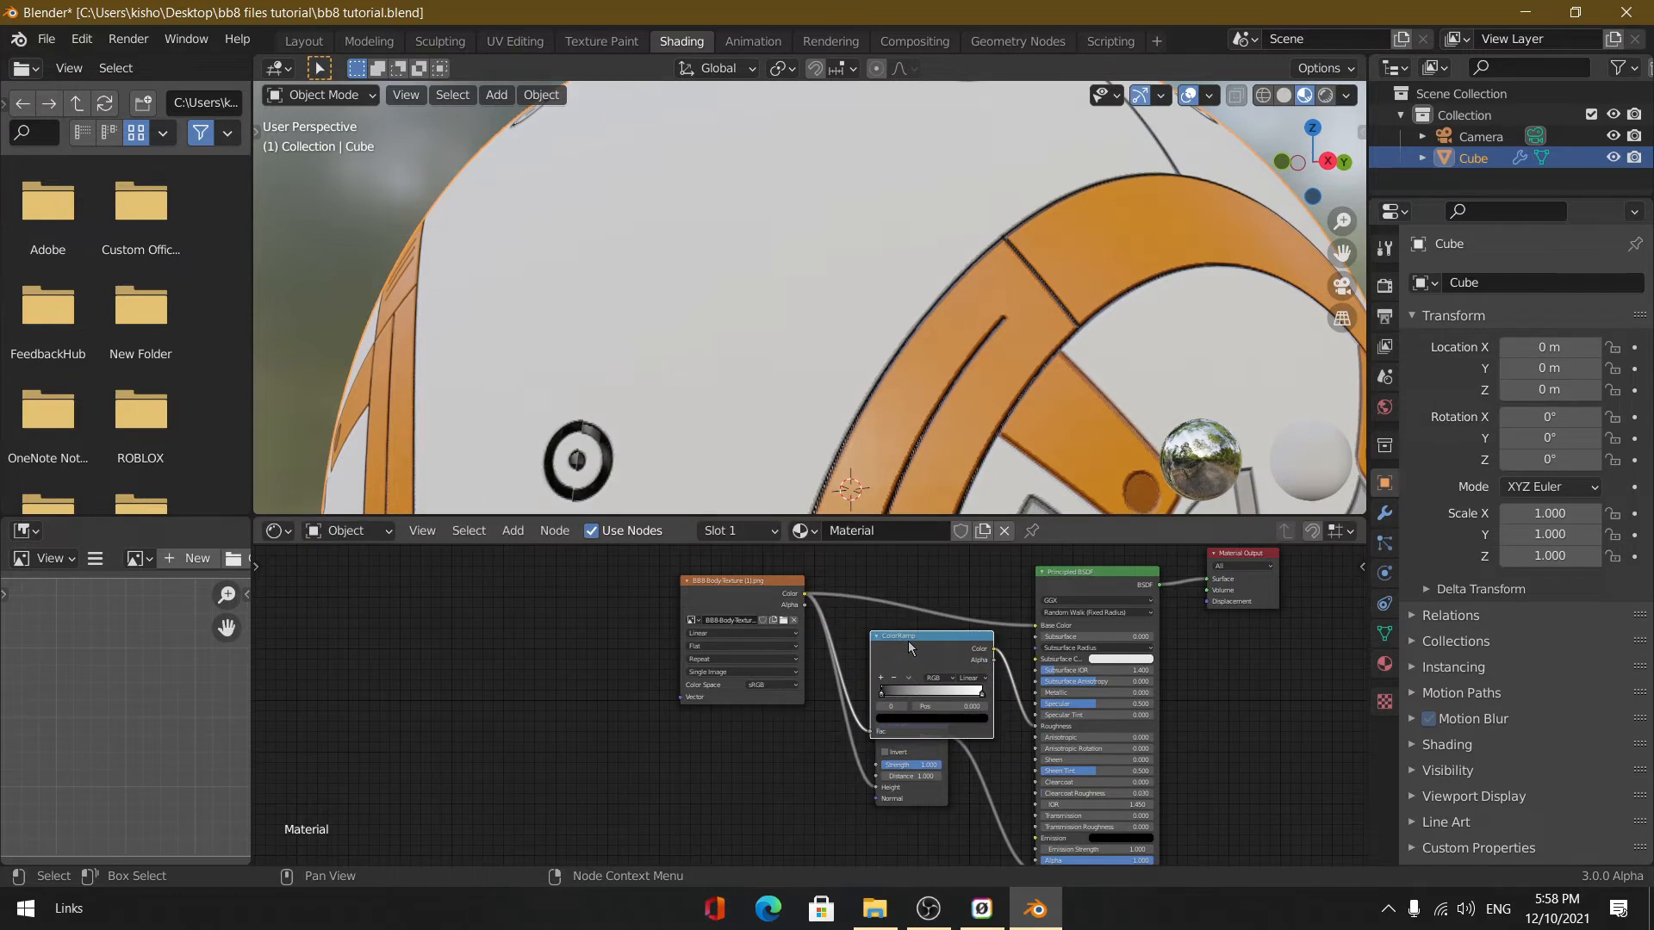
click(928, 752)
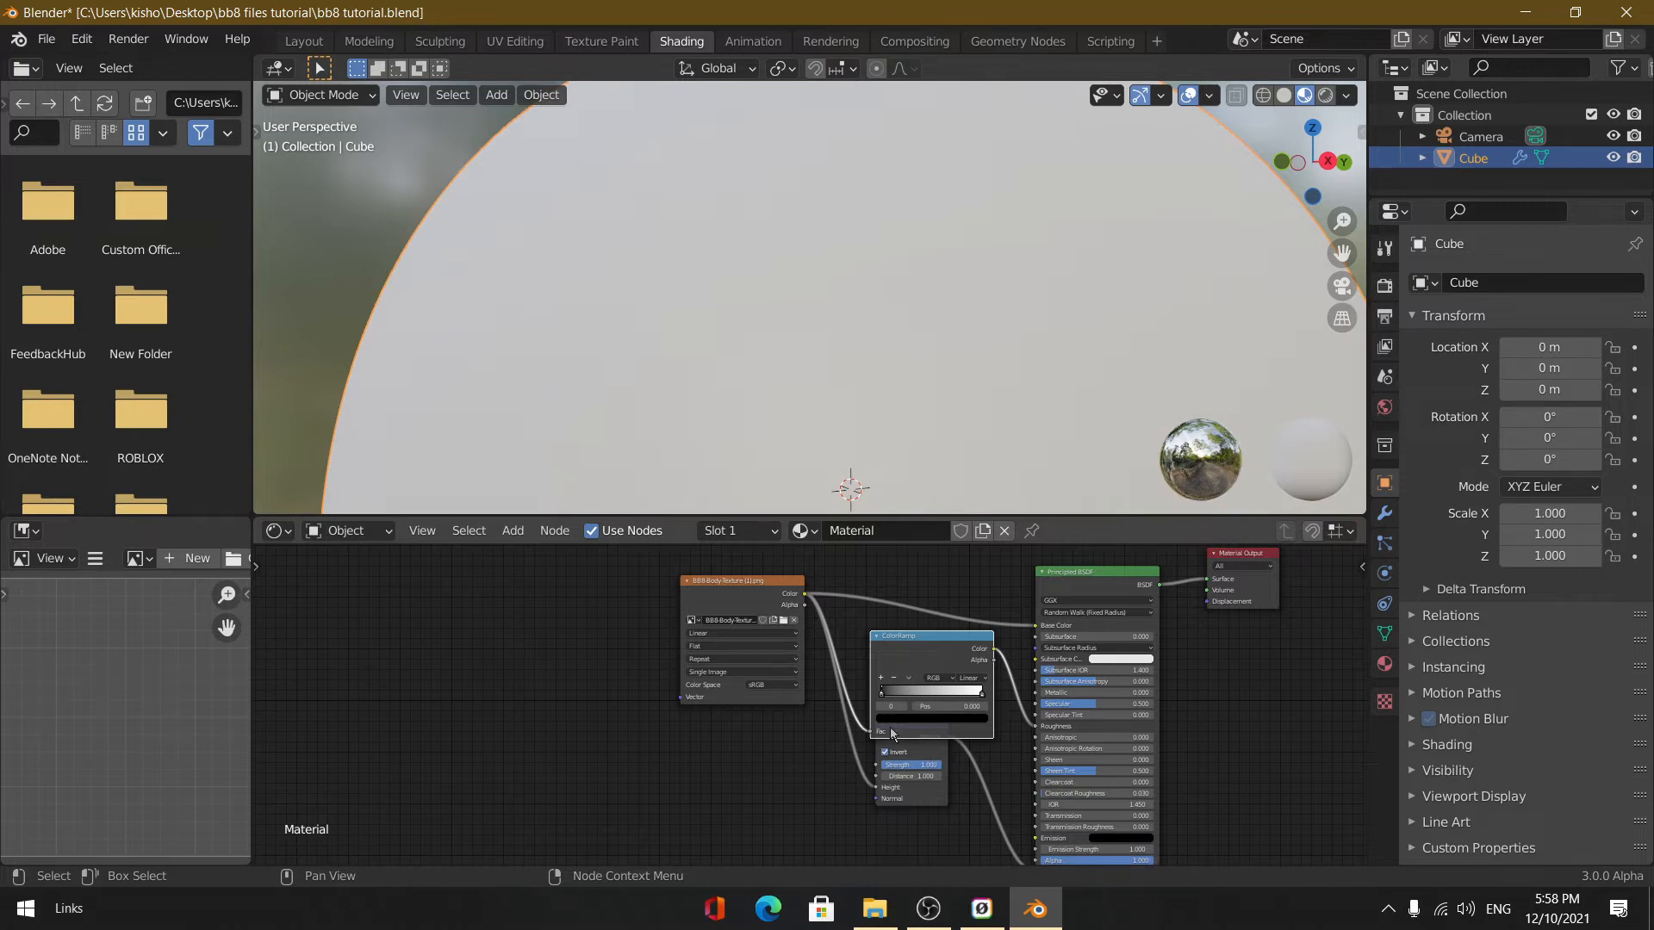
Step: Adjust the roughness ColorRamp by moving the black stop to about 0.319 and the white stop to 0.620
scroll(775, 672, up, 4)
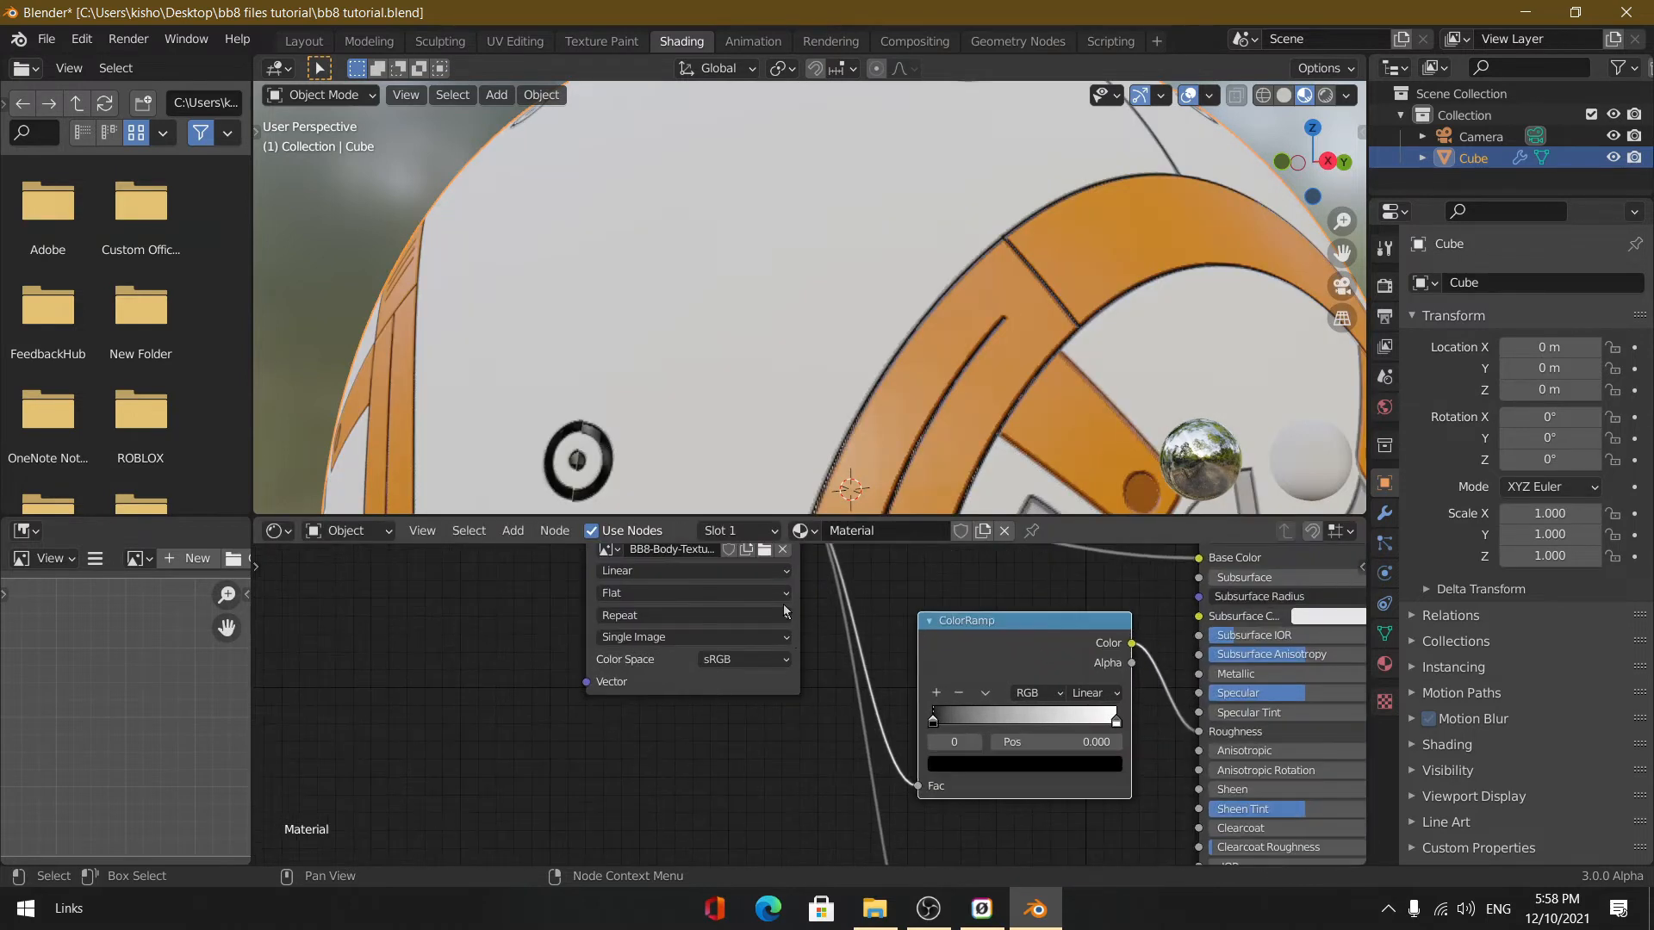
scroll(739, 366, down, 6)
scroll(739, 366, up, 8)
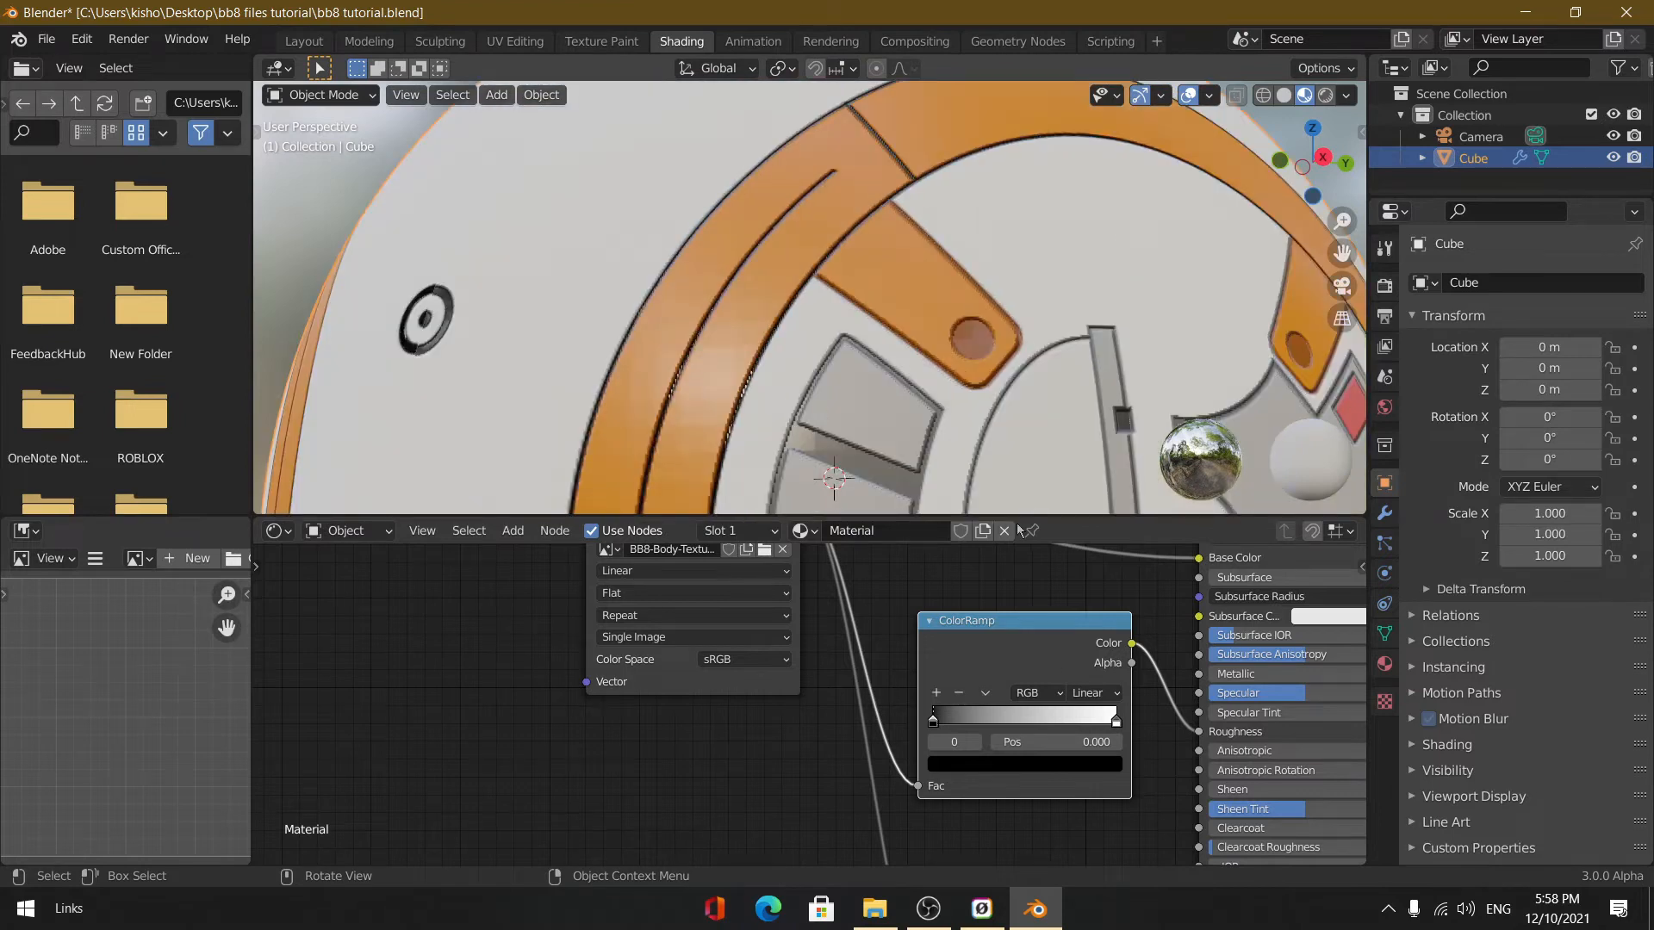
drag(932, 720, 993, 728)
key(g)
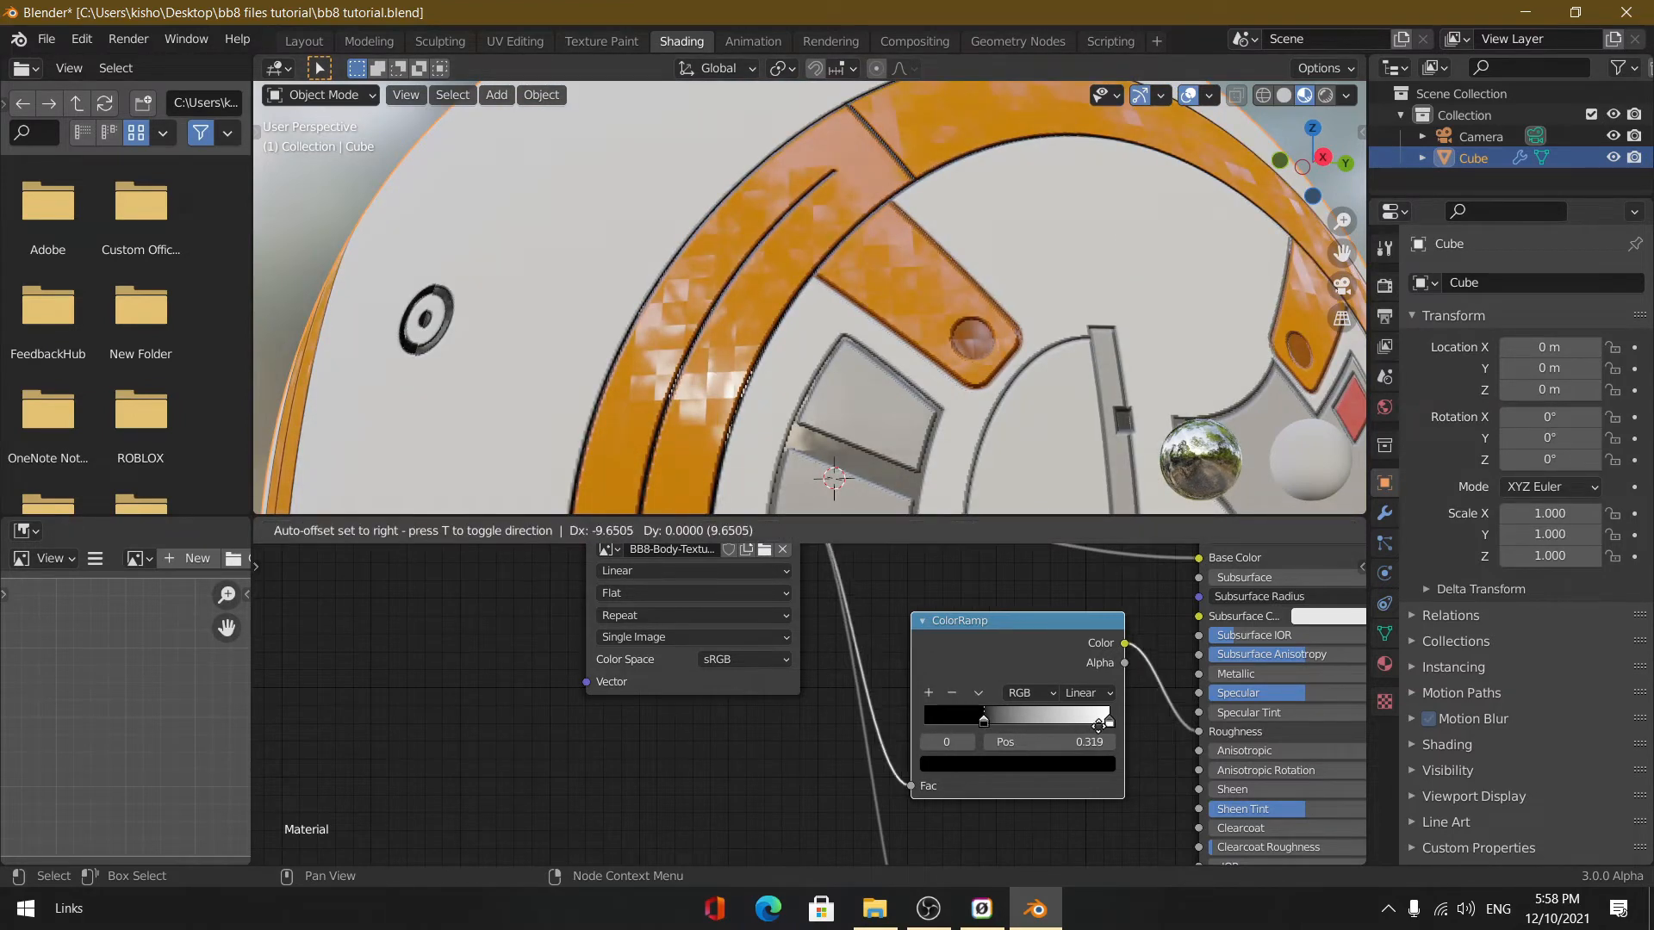
click(1073, 722)
drag(1072, 722, 948, 723)
middle_drag(870, 405, 862, 370)
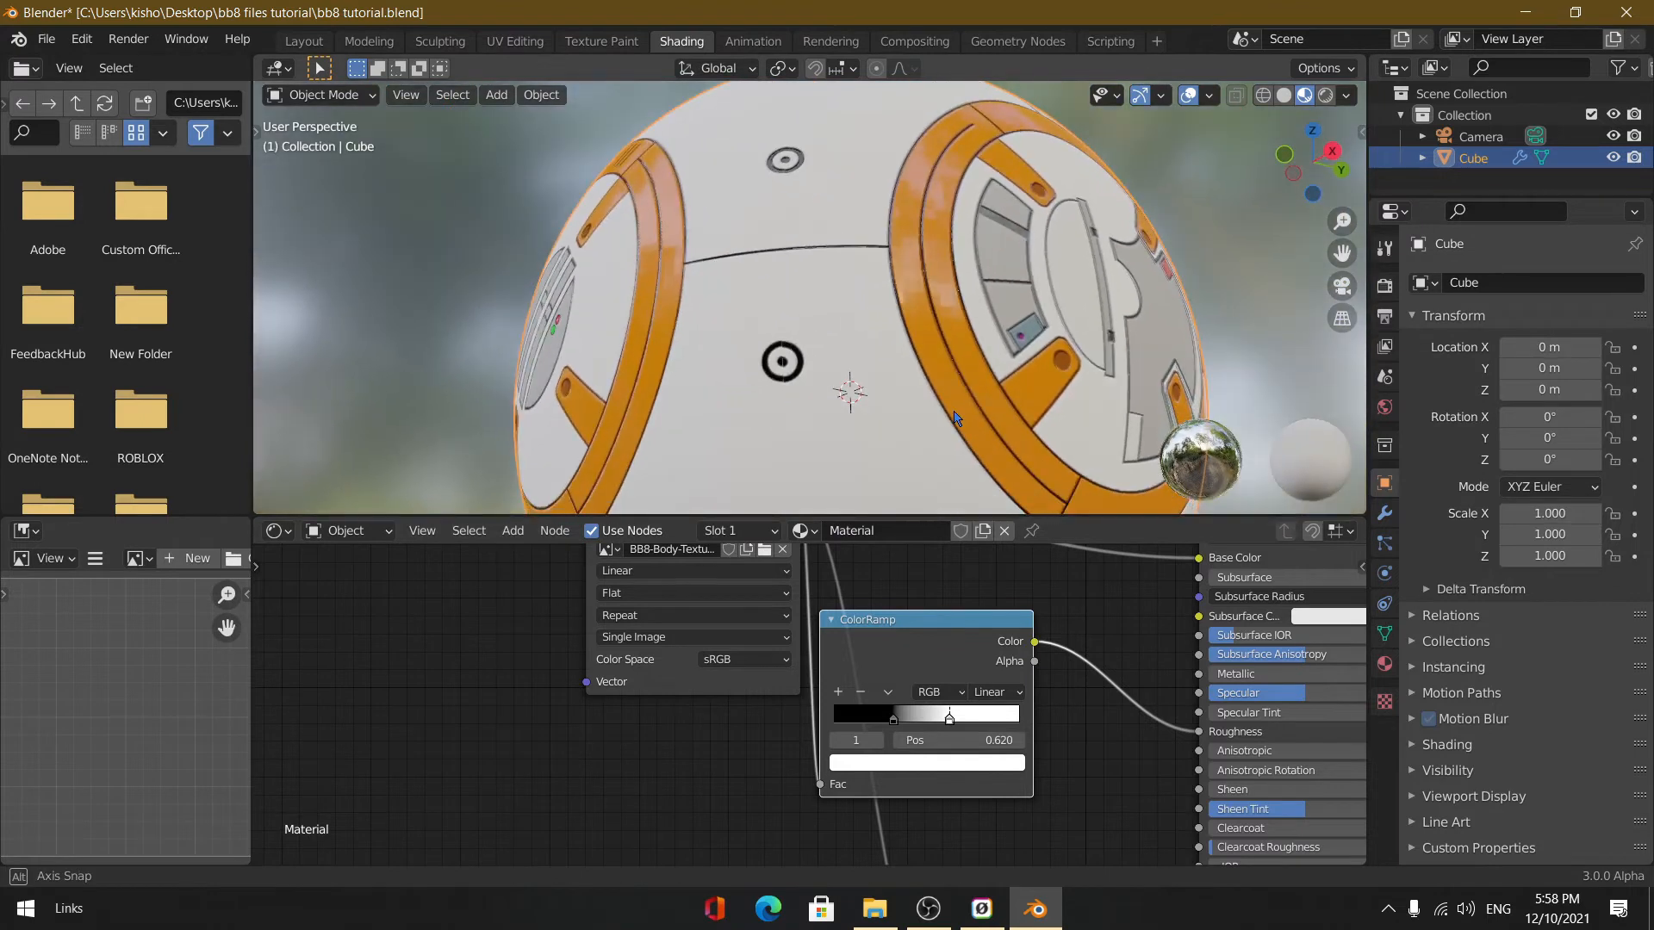
Step: Move the ColorRamp's black stop to position 0.417 and check the reflections on the orange rings
right_click(708, 272)
click(708, 271)
scroll(715, 302, up, 5)
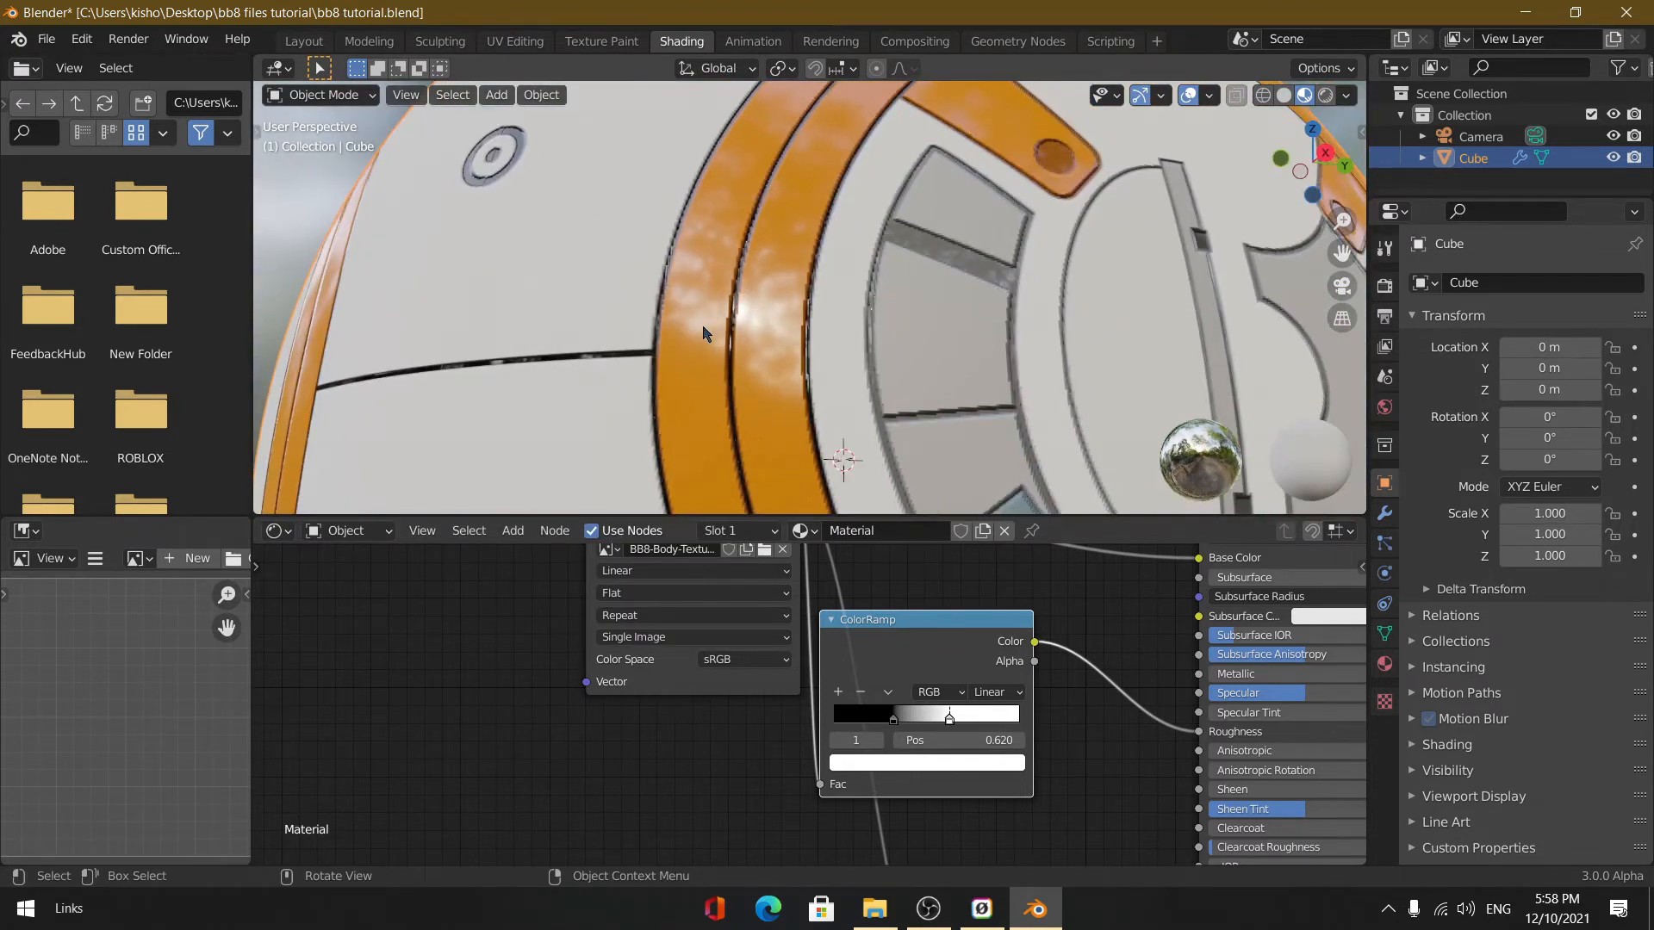
scroll(566, 230, down, 6)
middle_drag(566, 230, 601, 334)
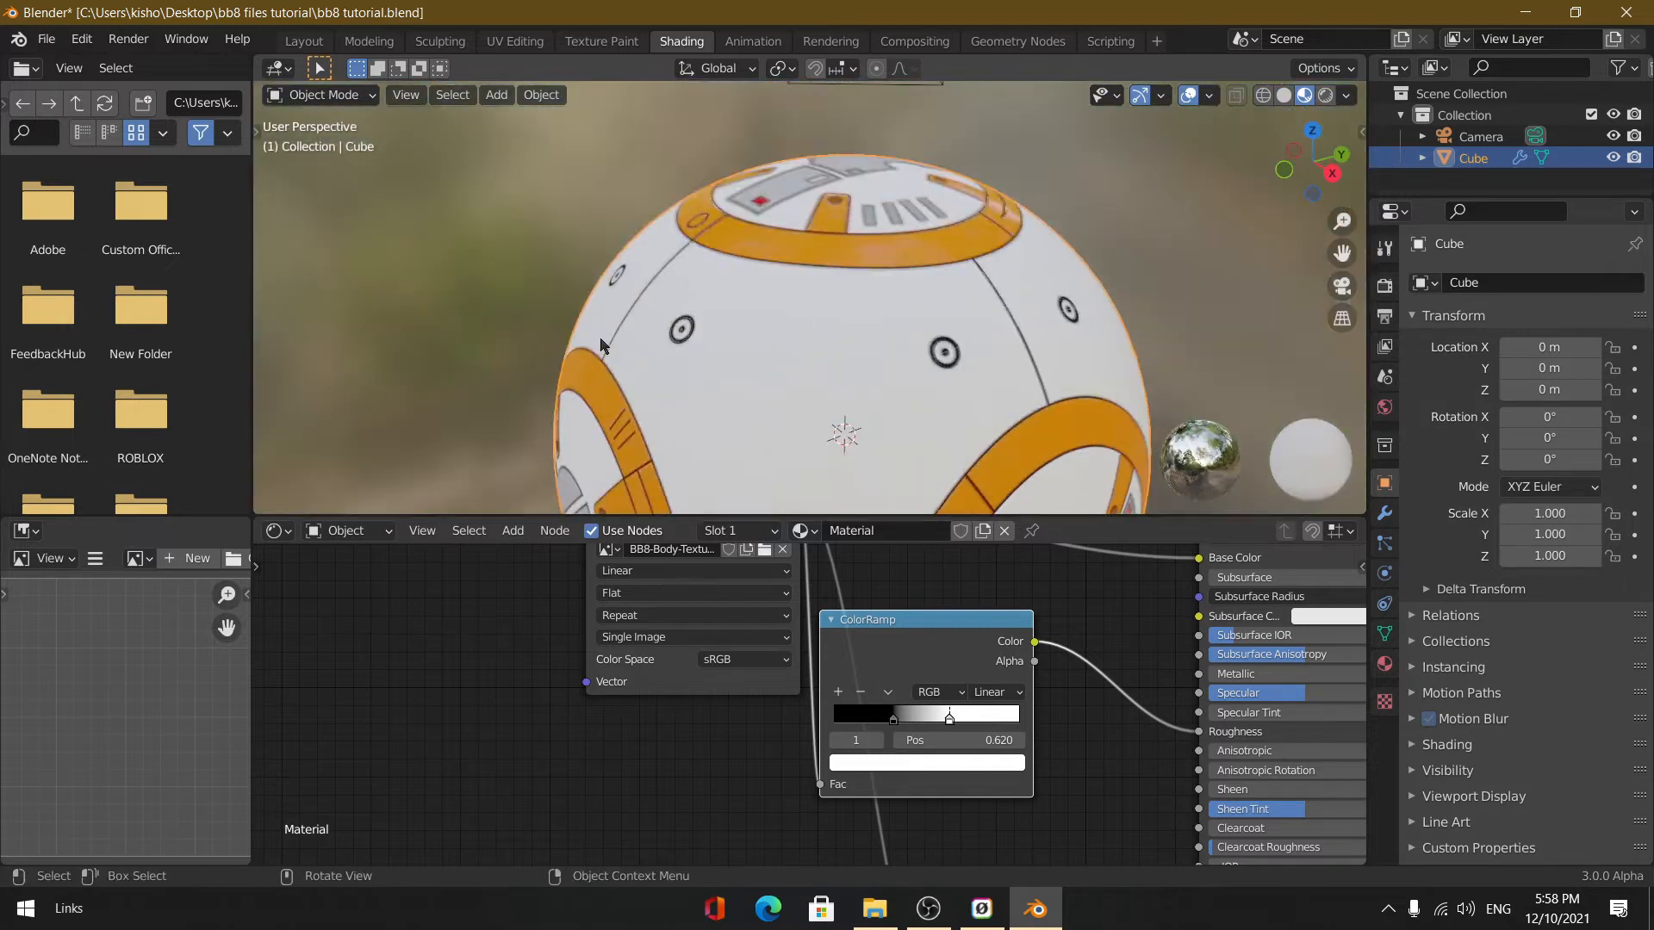
scroll(763, 352, up, 6)
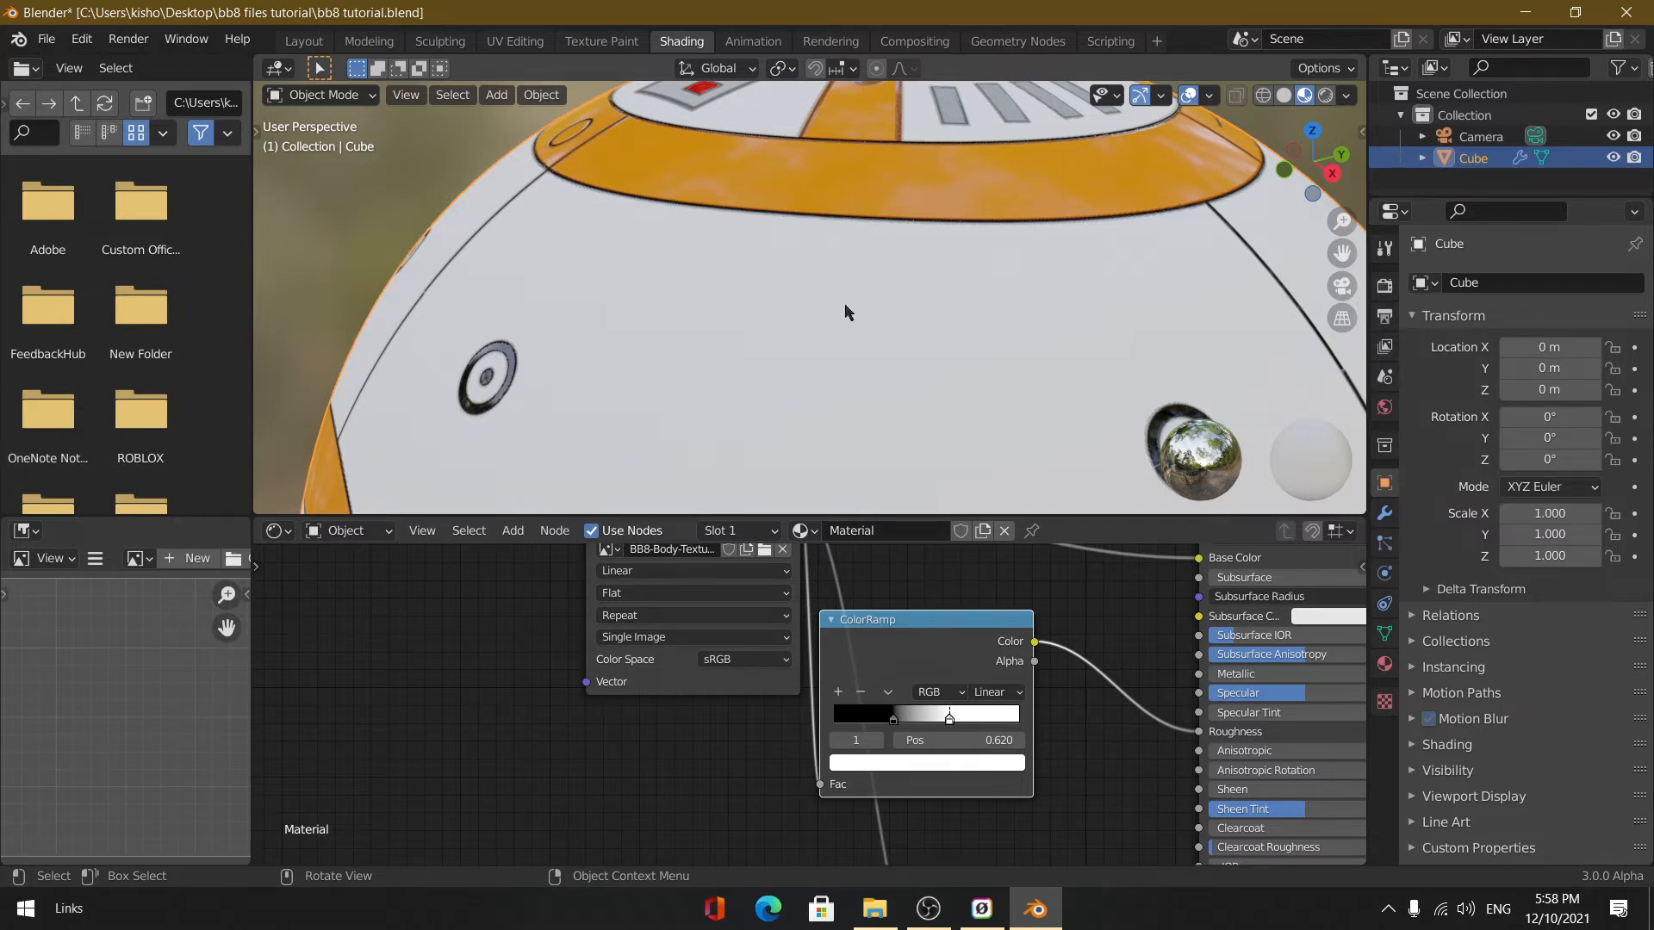
mouse_move(891, 722)
mouse_down()
mouse_move(956, 723)
mouse_move(889, 741)
mouse_move(957, 720)
mouse_move(860, 715)
mouse_move(963, 720)
mouse_move(877, 718)
mouse_move(915, 727)
mouse_up()
scroll(842, 295, down, 3)
middle_drag(841, 295, 805, 155)
scroll(798, 158, up, 5)
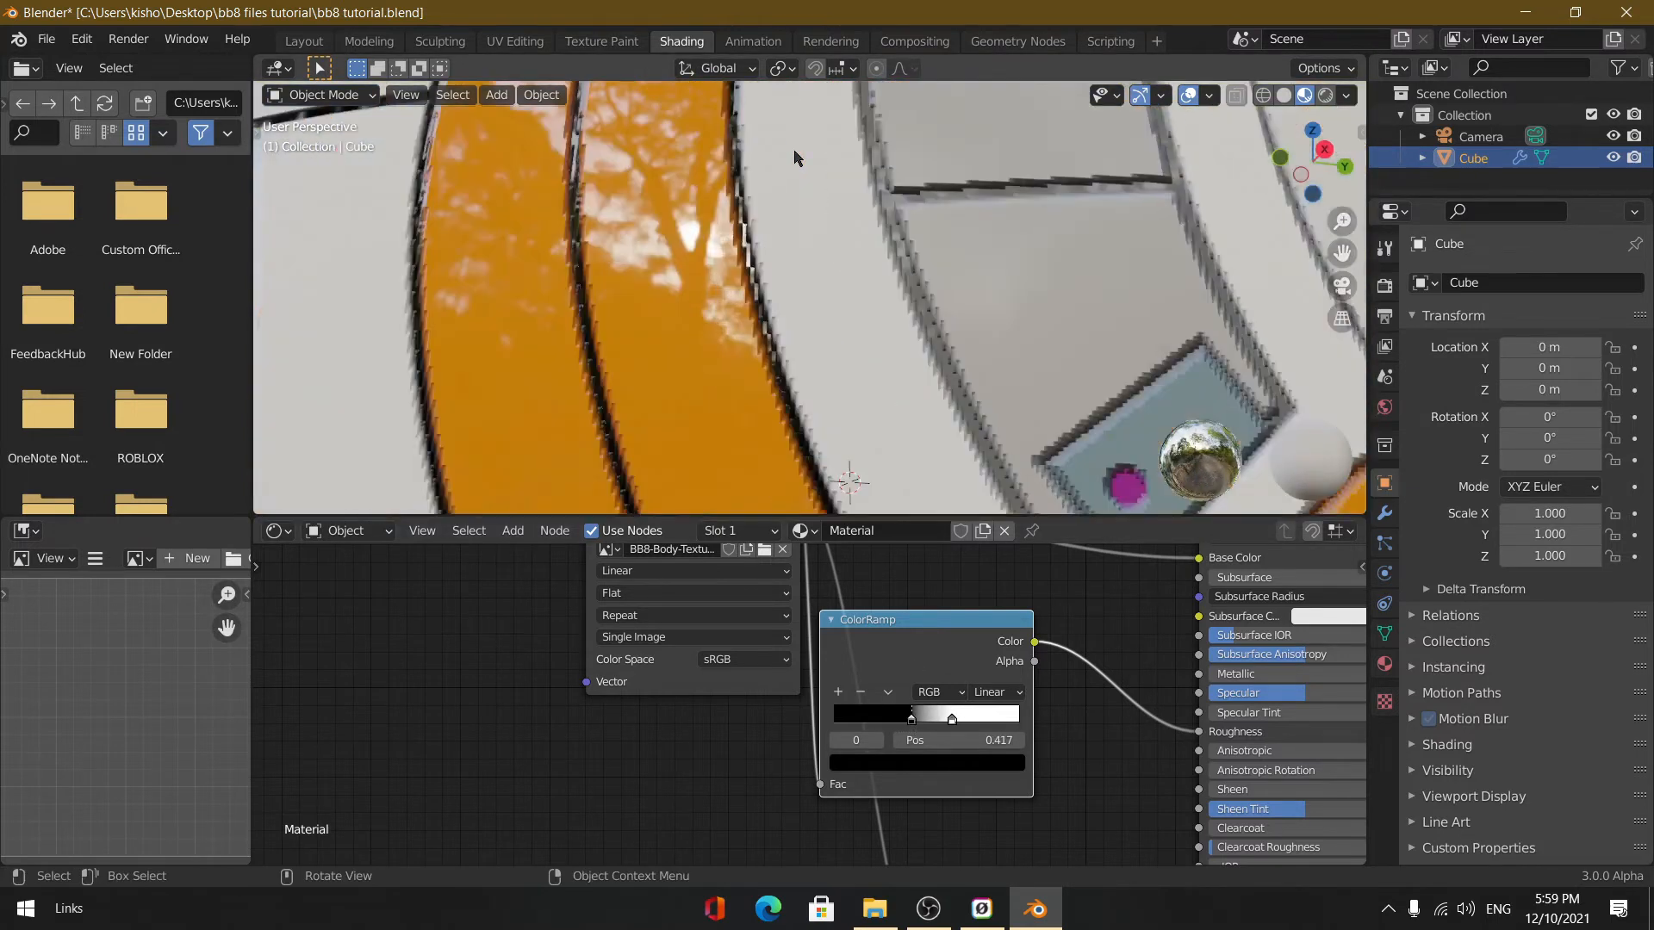
Step: Reposition the ColorRamp node slightly so it sits between the body image texture and the Principled BSDF
scroll(668, 246, down, 5)
middle_drag(664, 246, 715, 262)
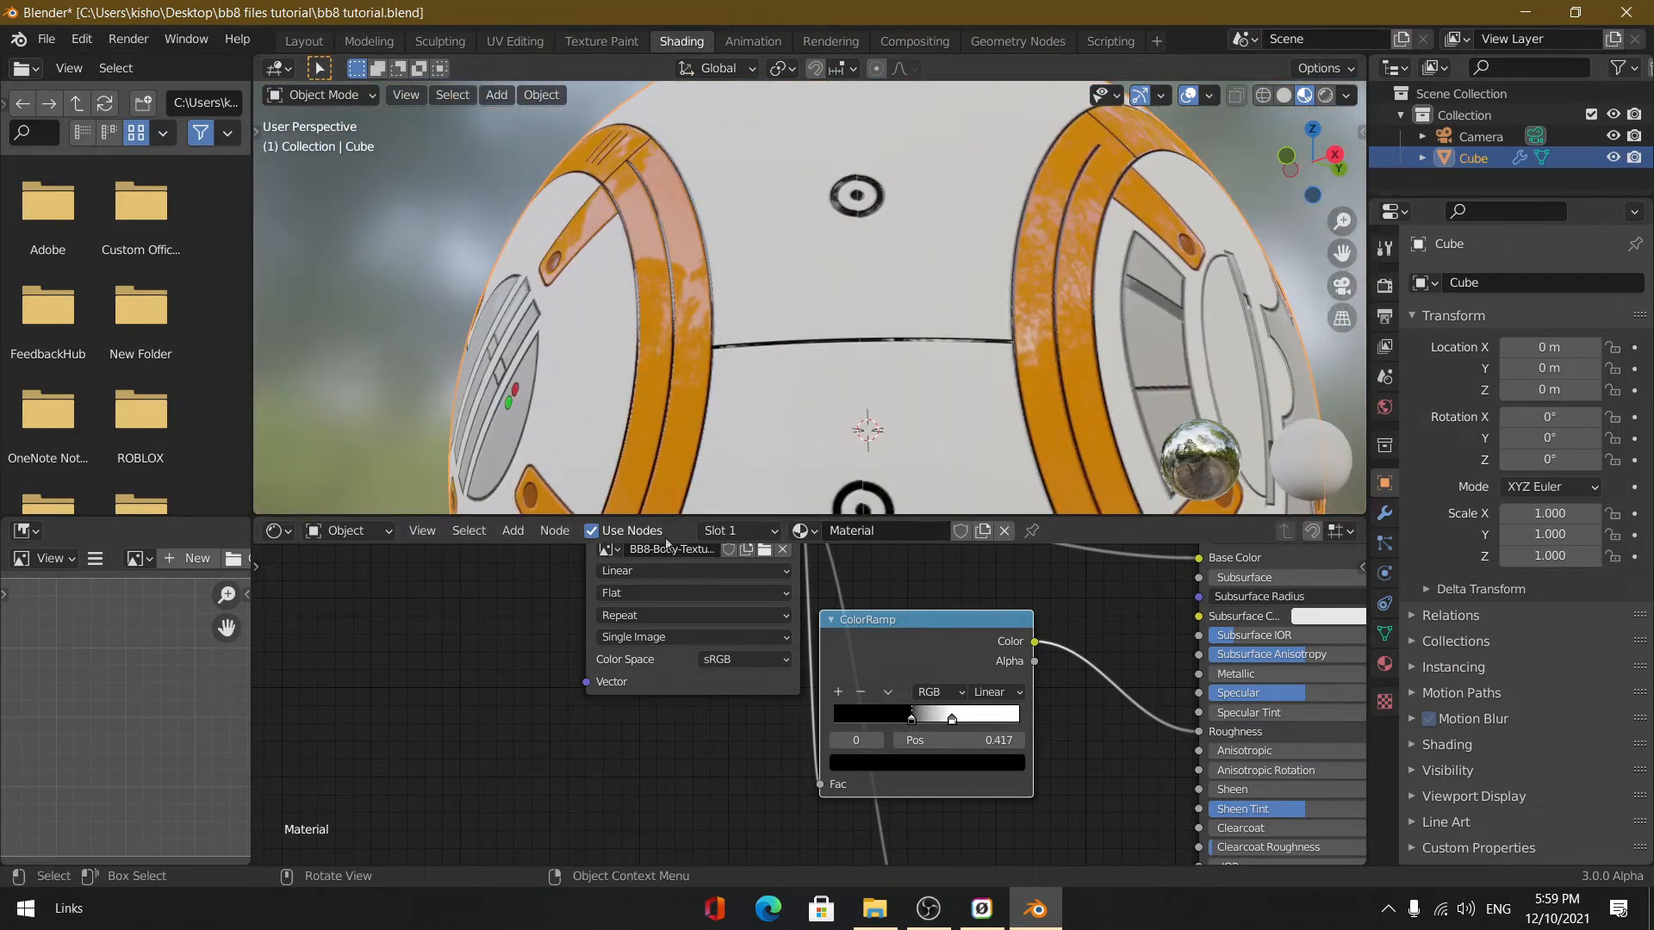
scroll(721, 660, down, 3)
drag(840, 731, 934, 727)
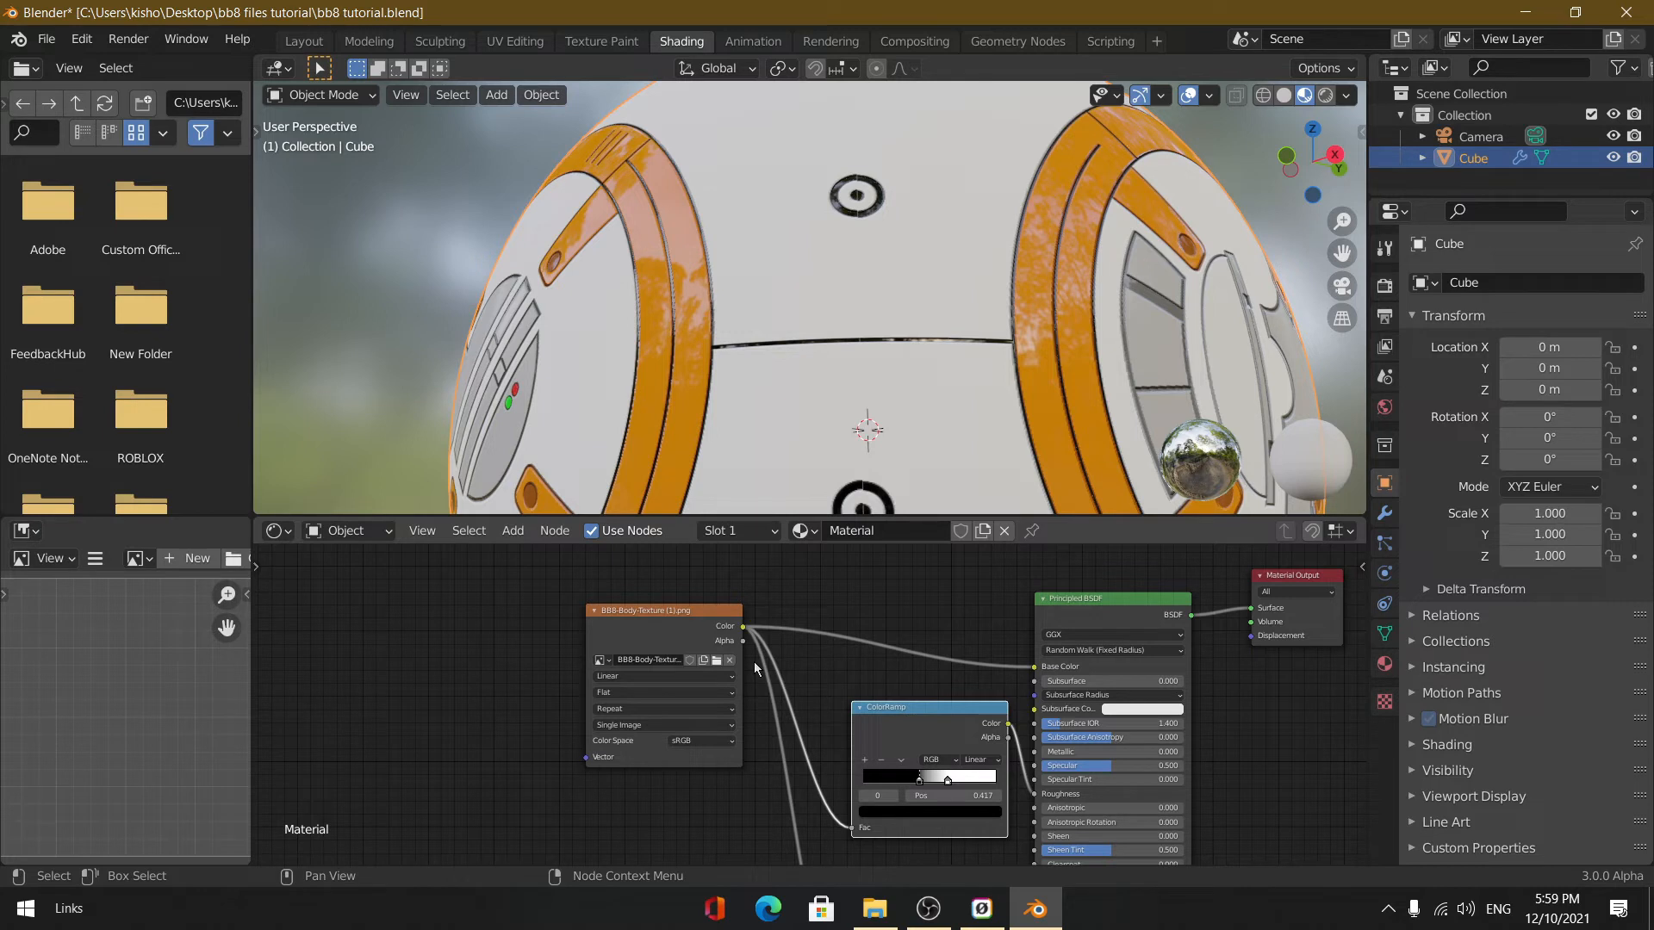
drag(885, 702, 869, 693)
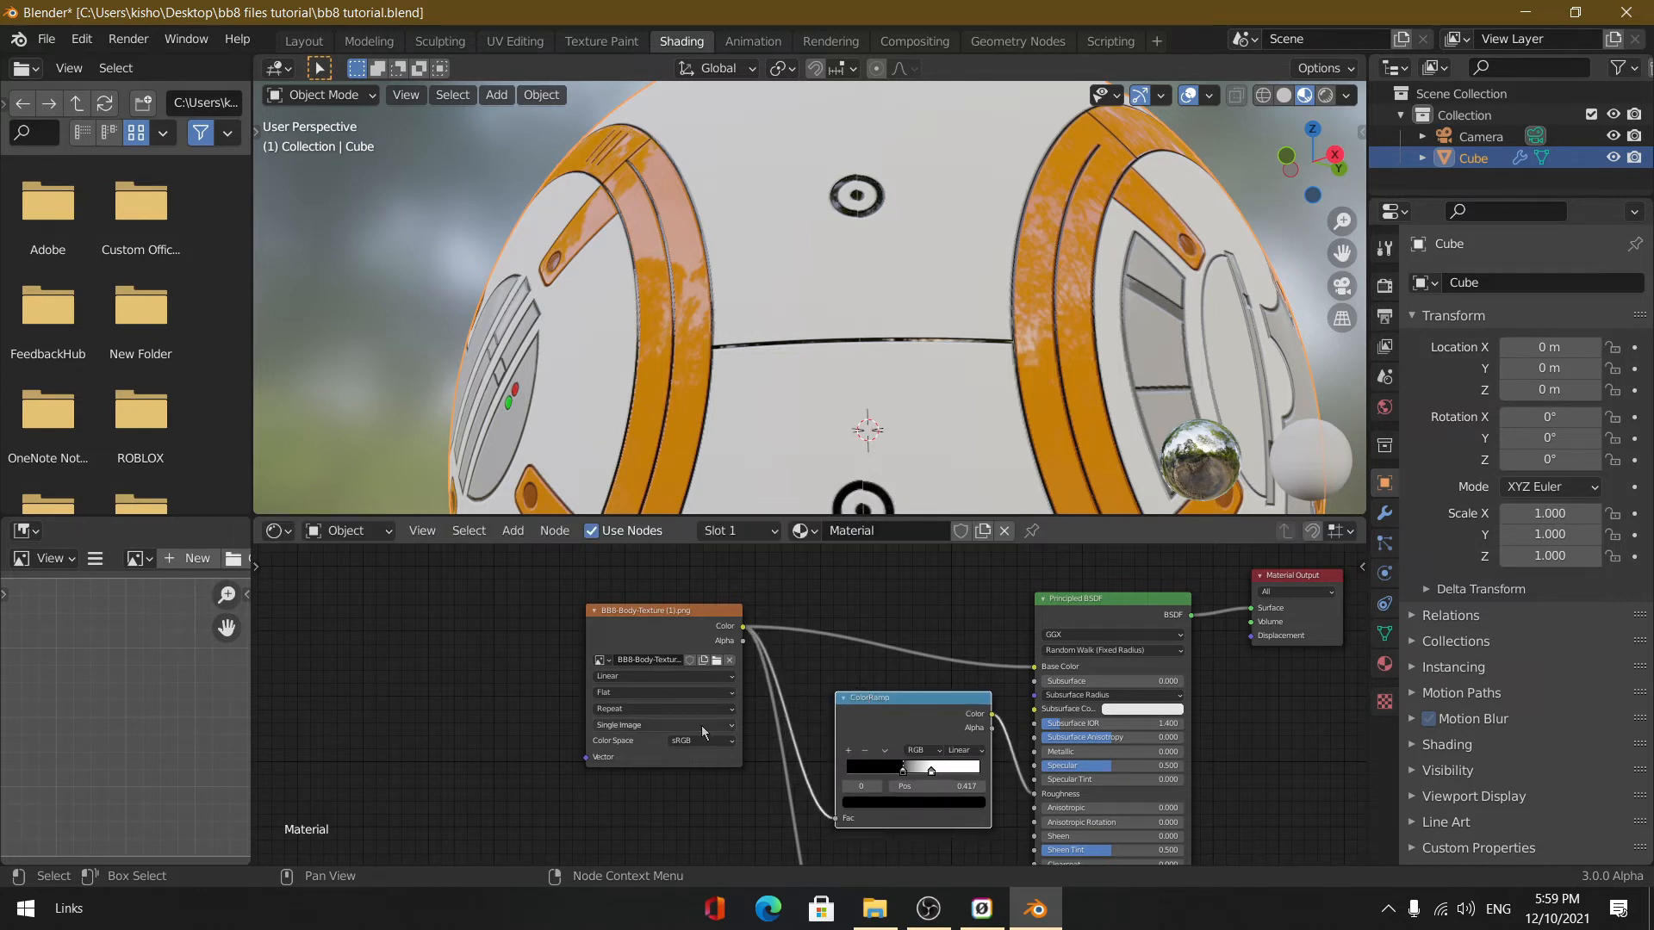
Step: Add a new Image Texture node above the existing body texture node in the material
scroll(703, 733, up, 2)
key(shift+a)
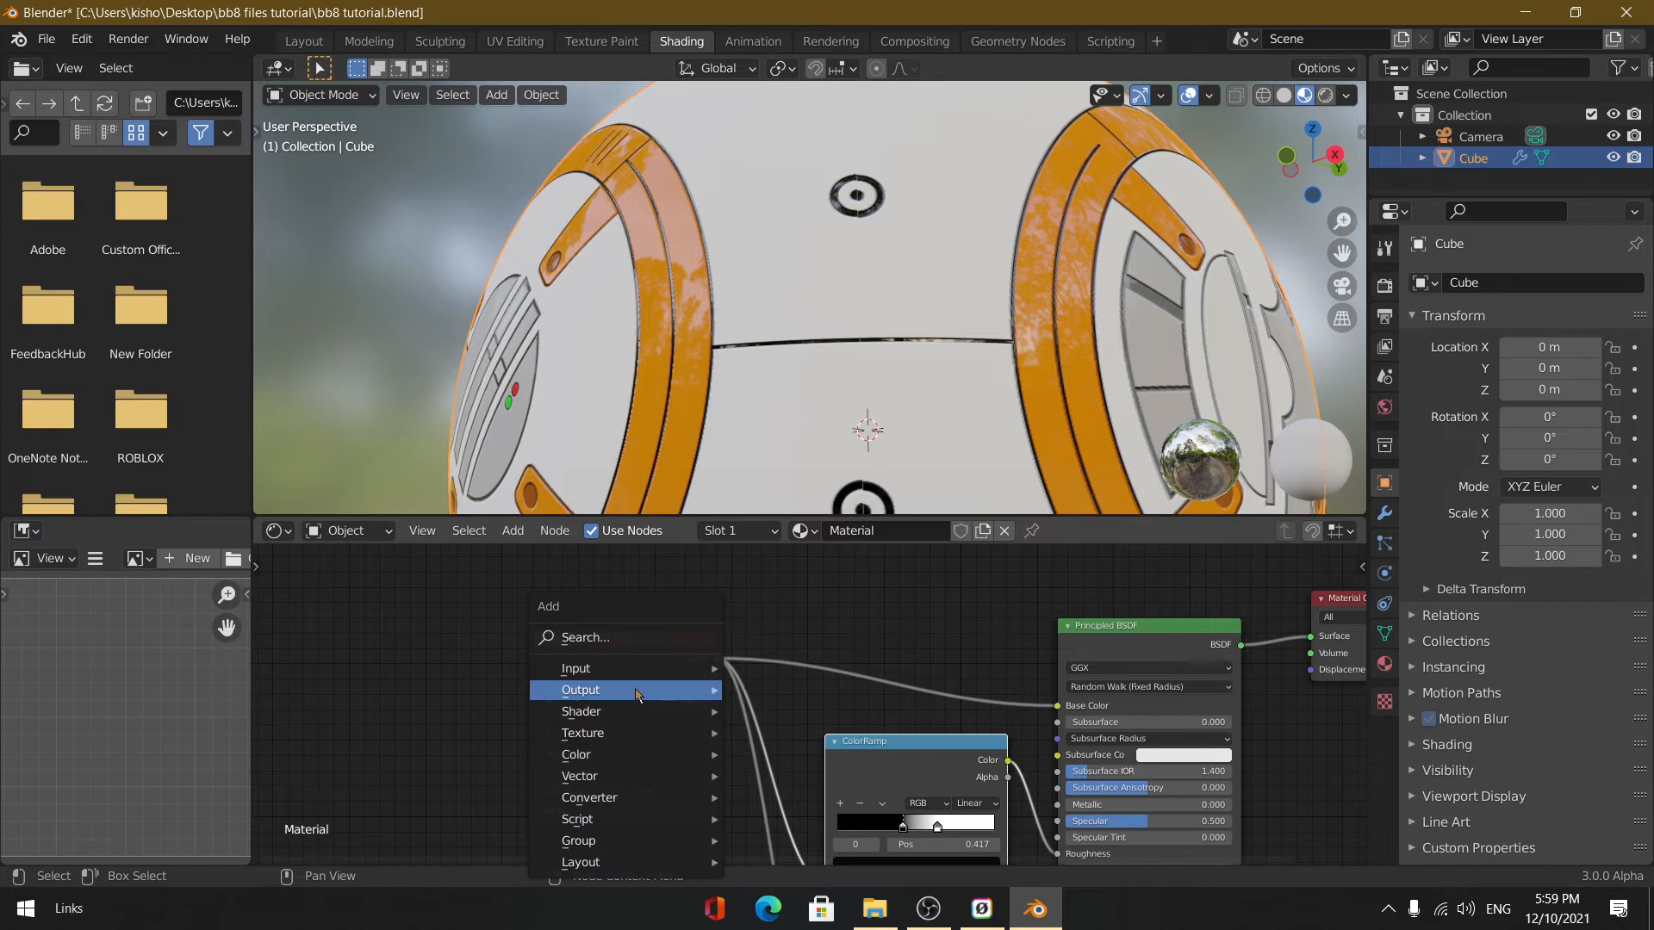
click(615, 639)
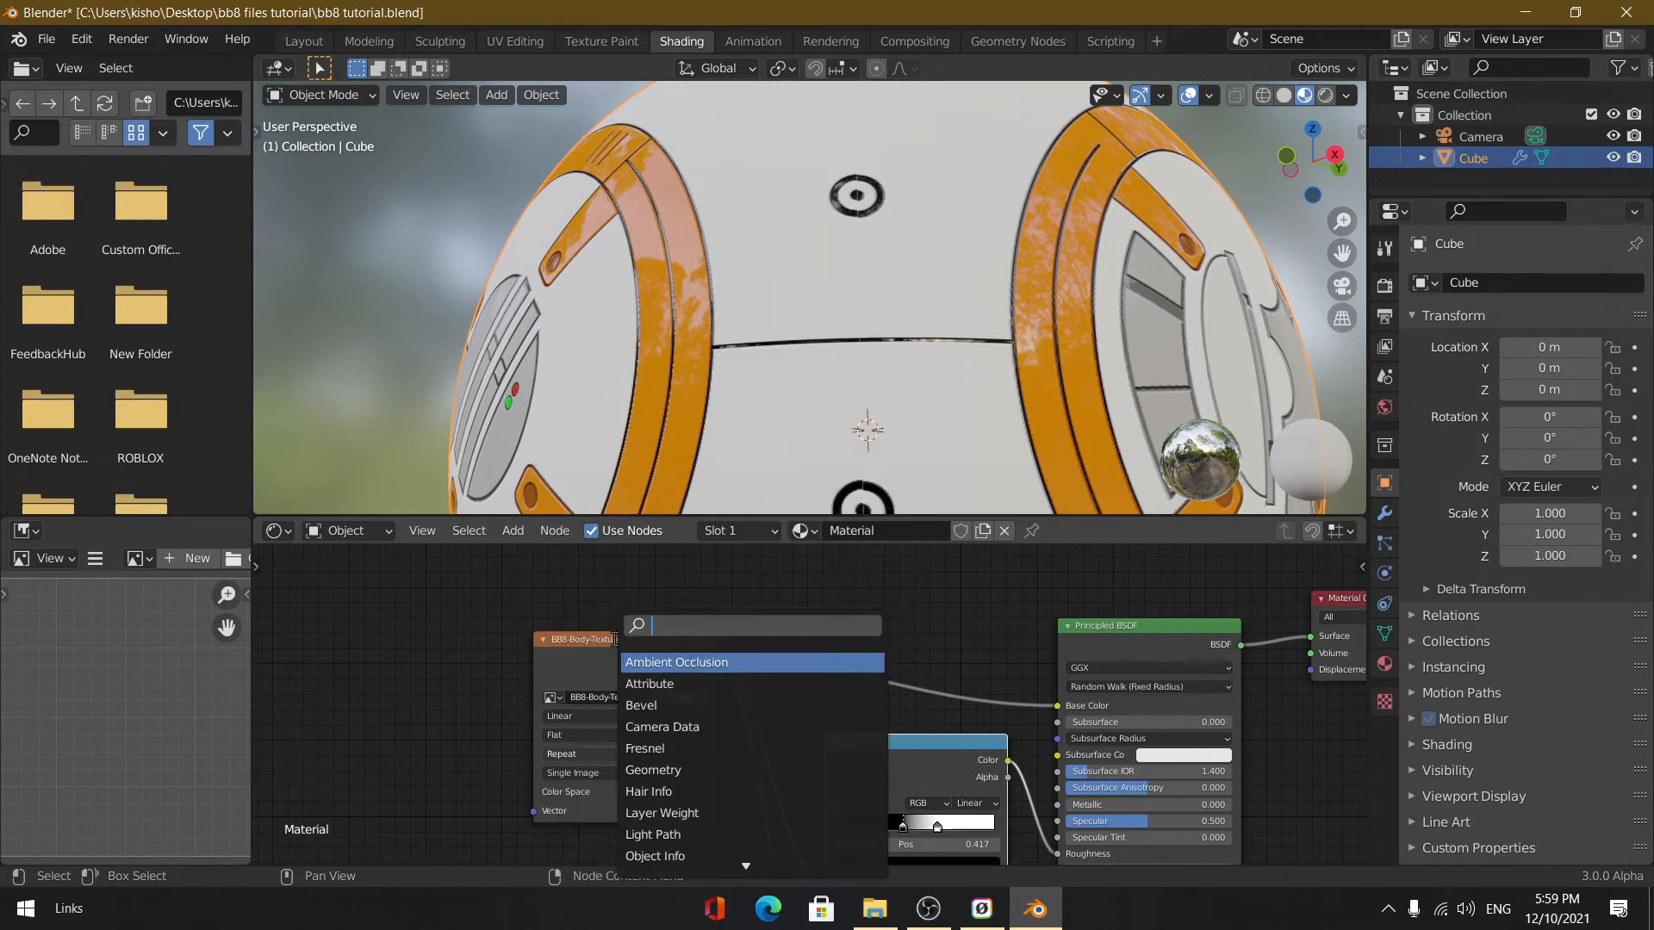
text(image)
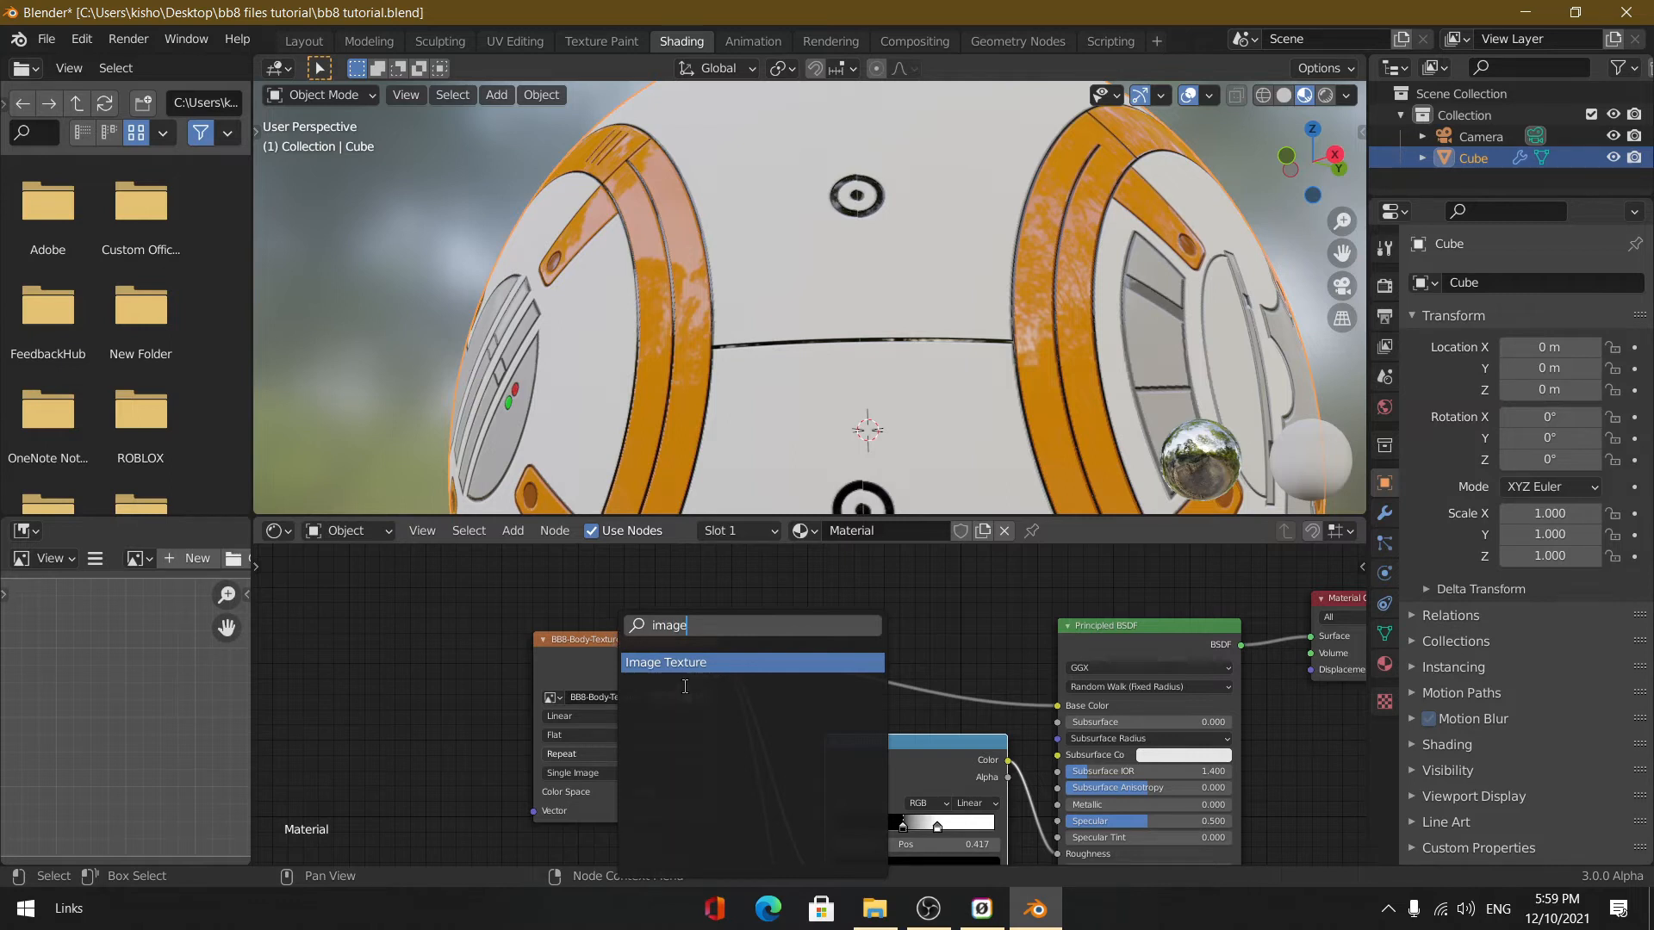
key(Return)
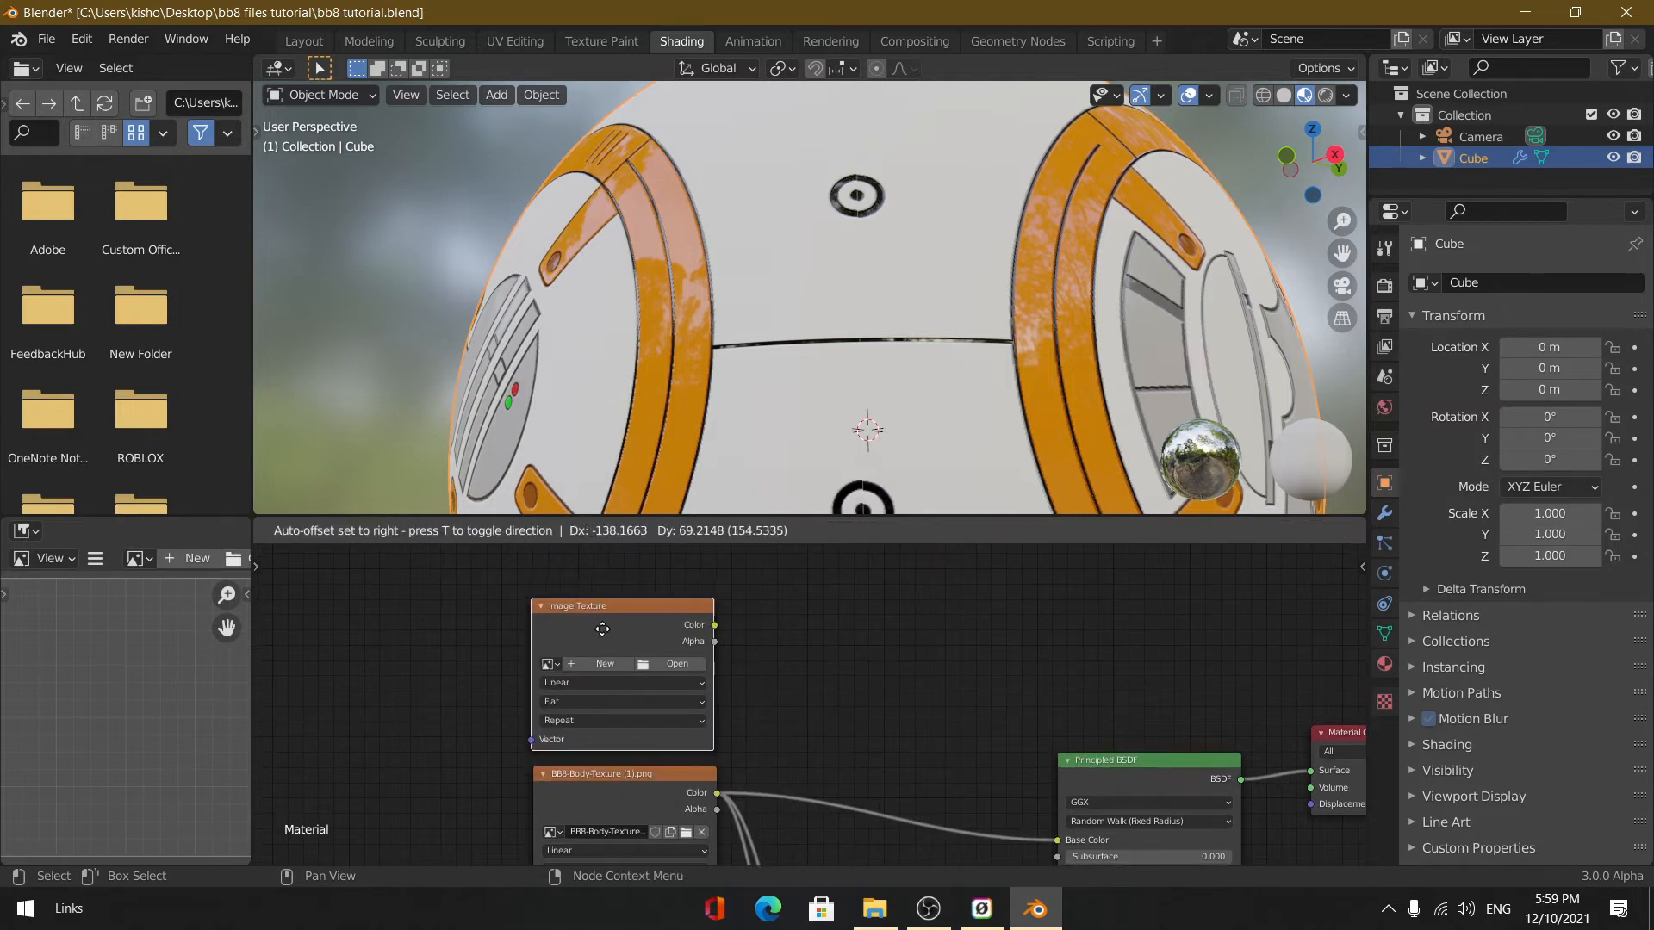
click(602, 629)
Step: Connect the new image texture's Color to Base Color, load bb8 grundge1.jpg into it, and check the dirty look on the sphere
scroll(689, 627, down, 2)
drag(672, 617, 964, 801)
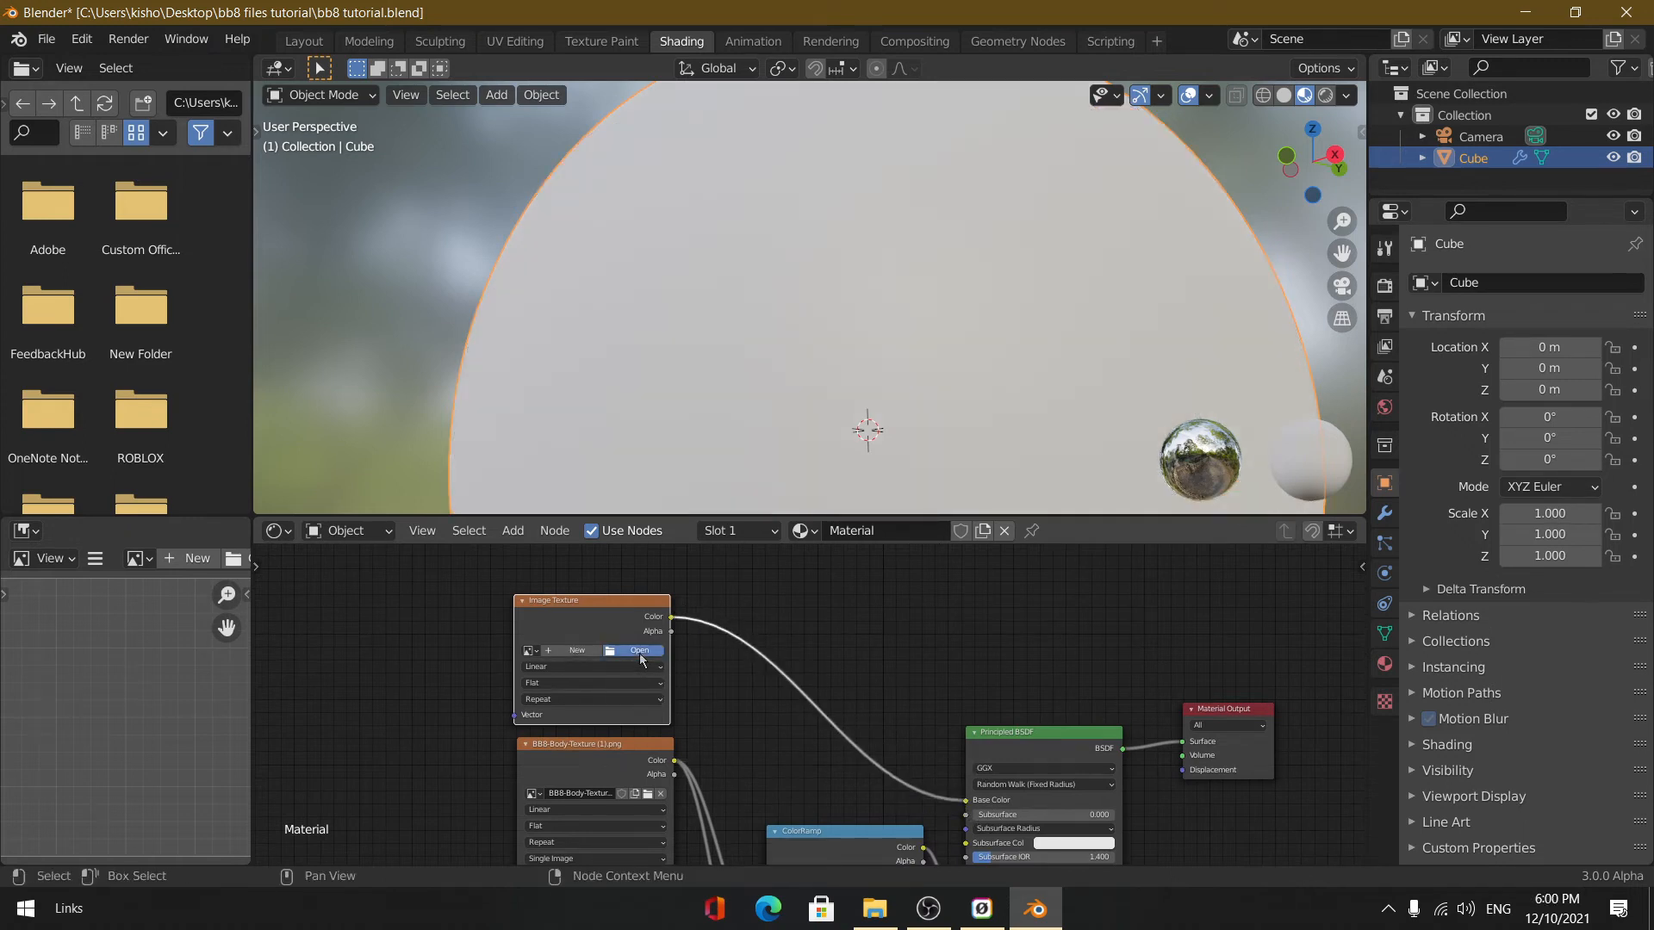
click(639, 652)
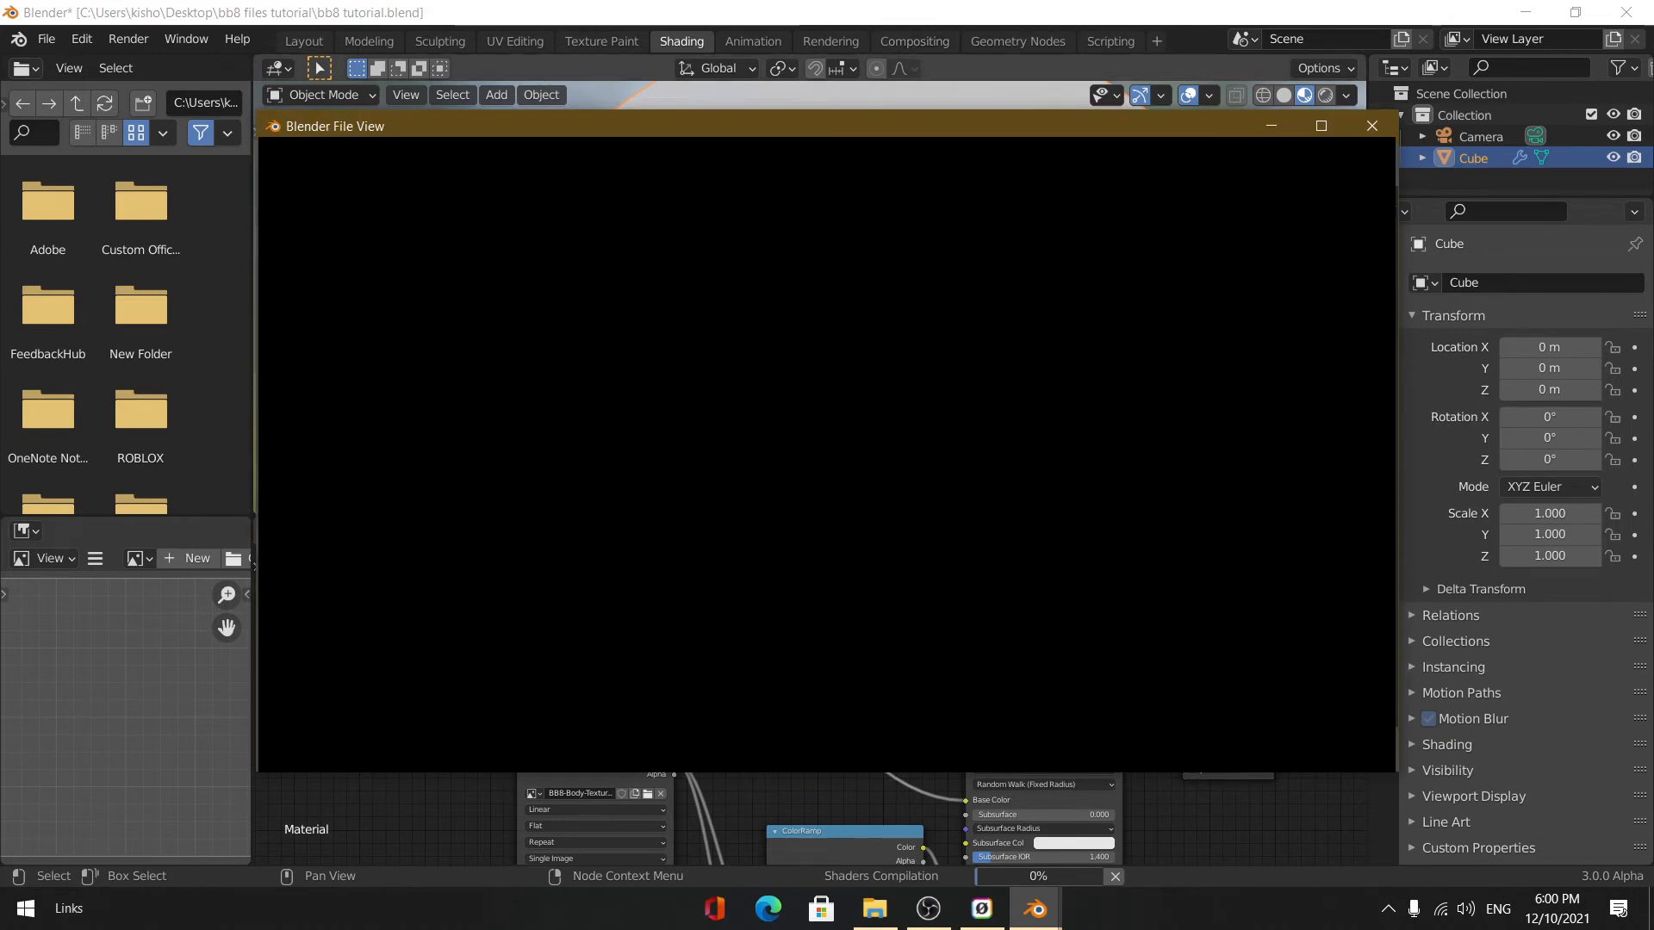
double_click(1029, 299)
scroll(1025, 298, down, 5)
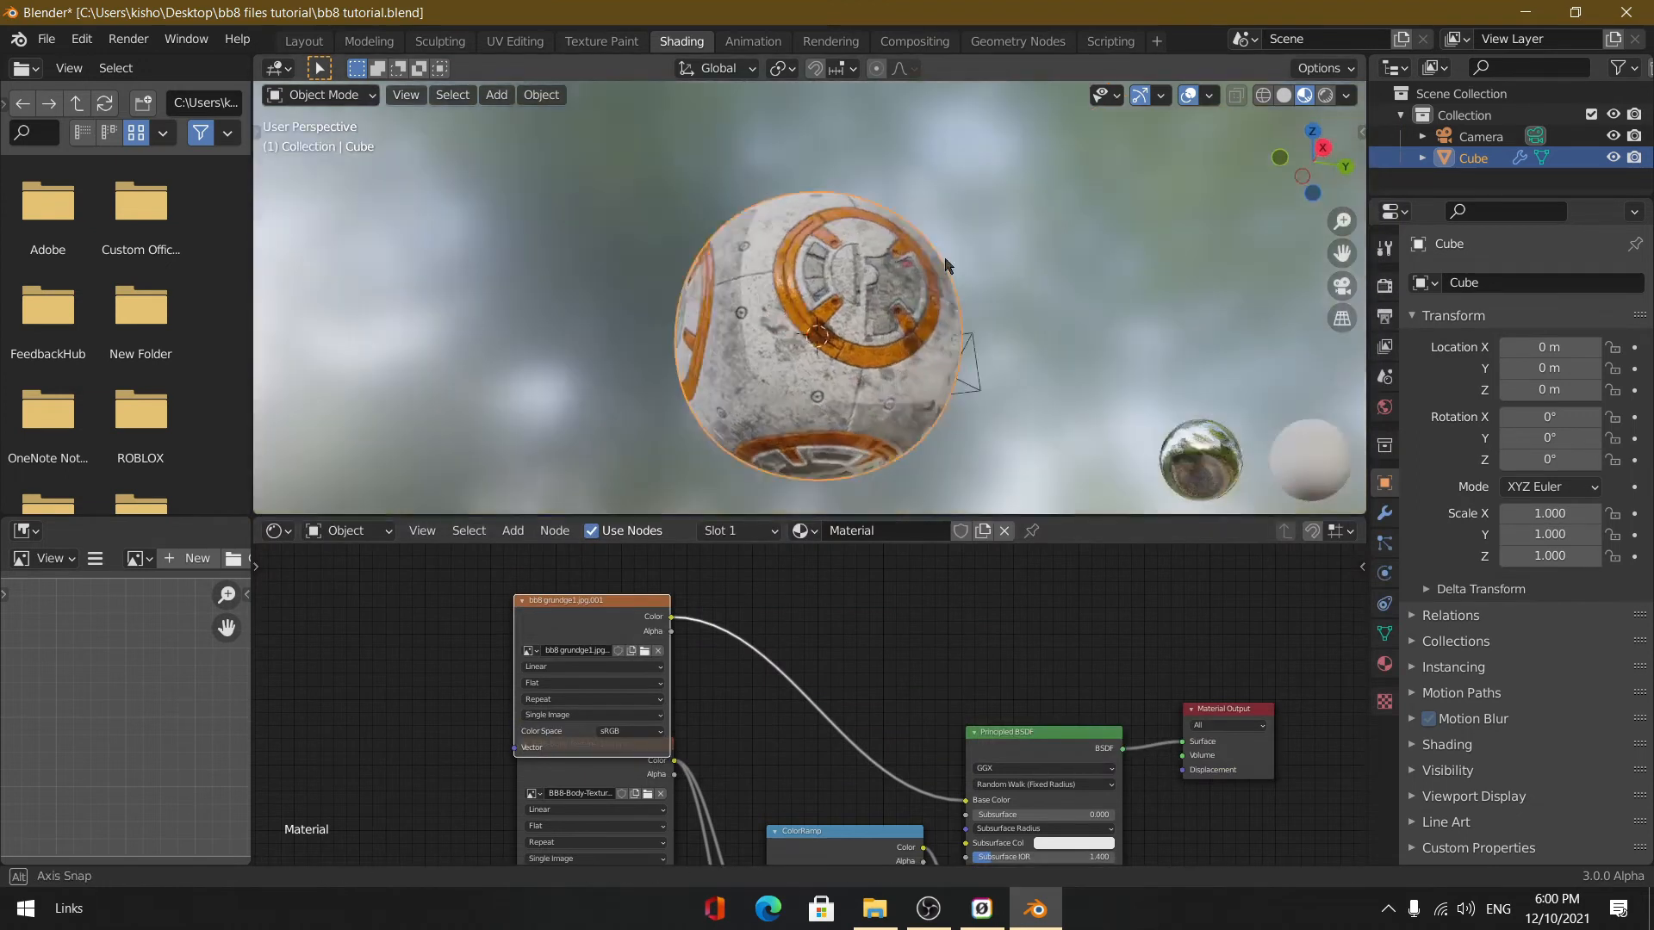
scroll(991, 285, up, 7)
middle_drag(951, 265, 914, 368)
scroll(915, 368, down, 3)
scroll(958, 550, down, 1)
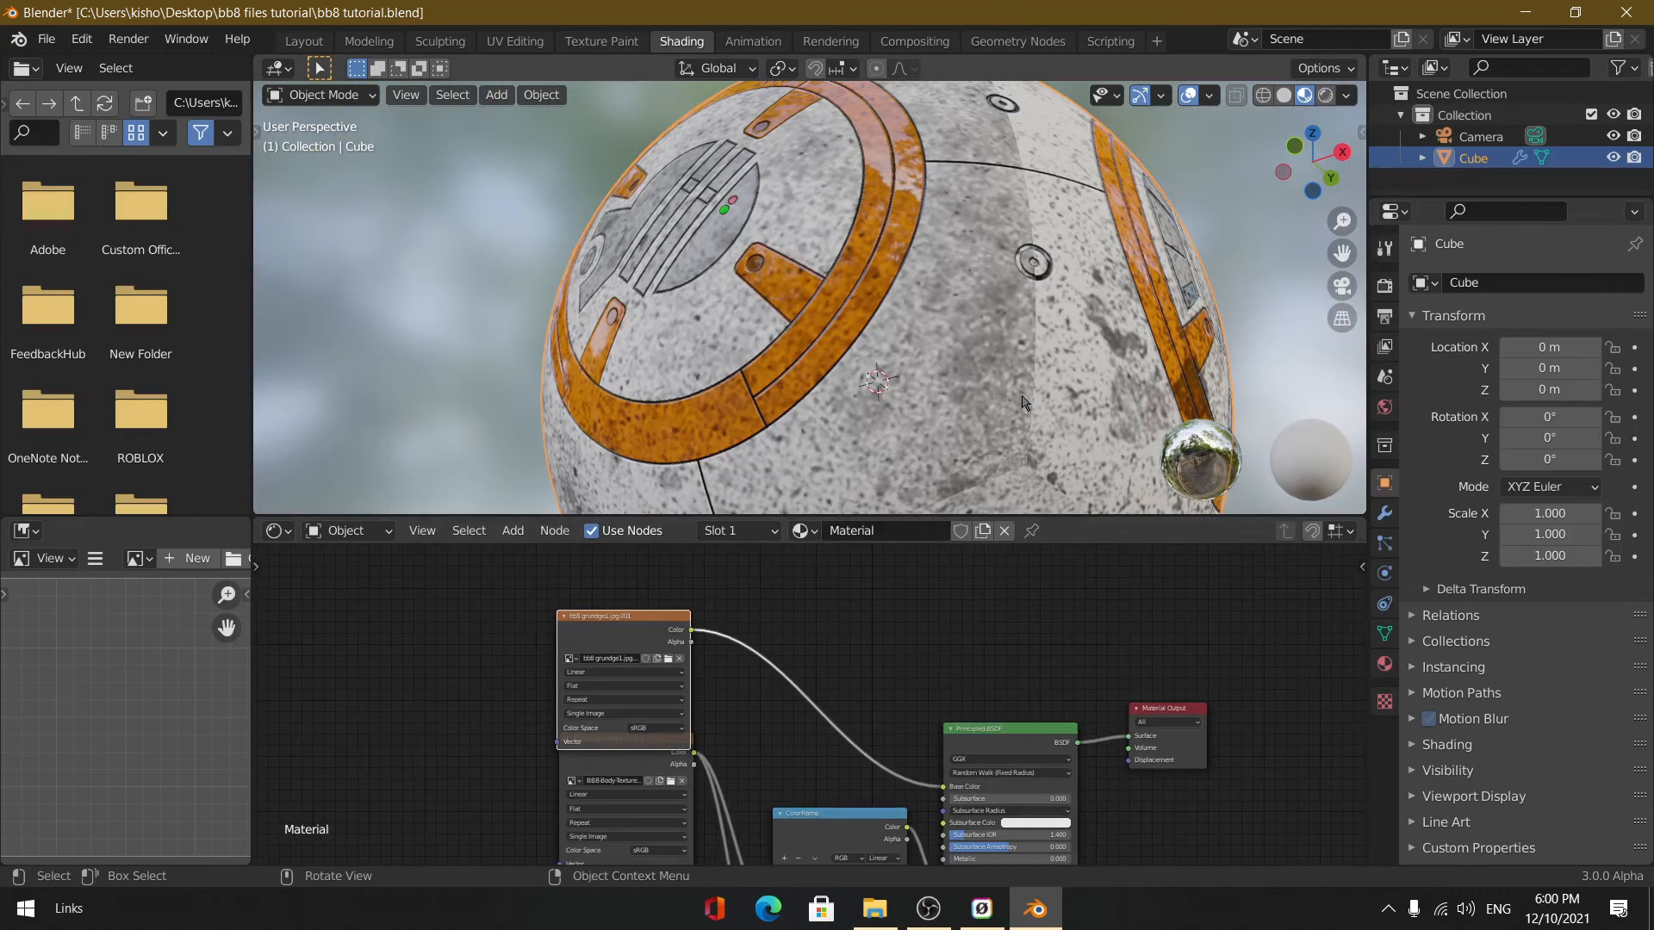
Step: Move the grunge image texture node down below the body texture, to the left of the Bump node
drag(603, 634, 611, 612)
scroll(483, 715, down, 3)
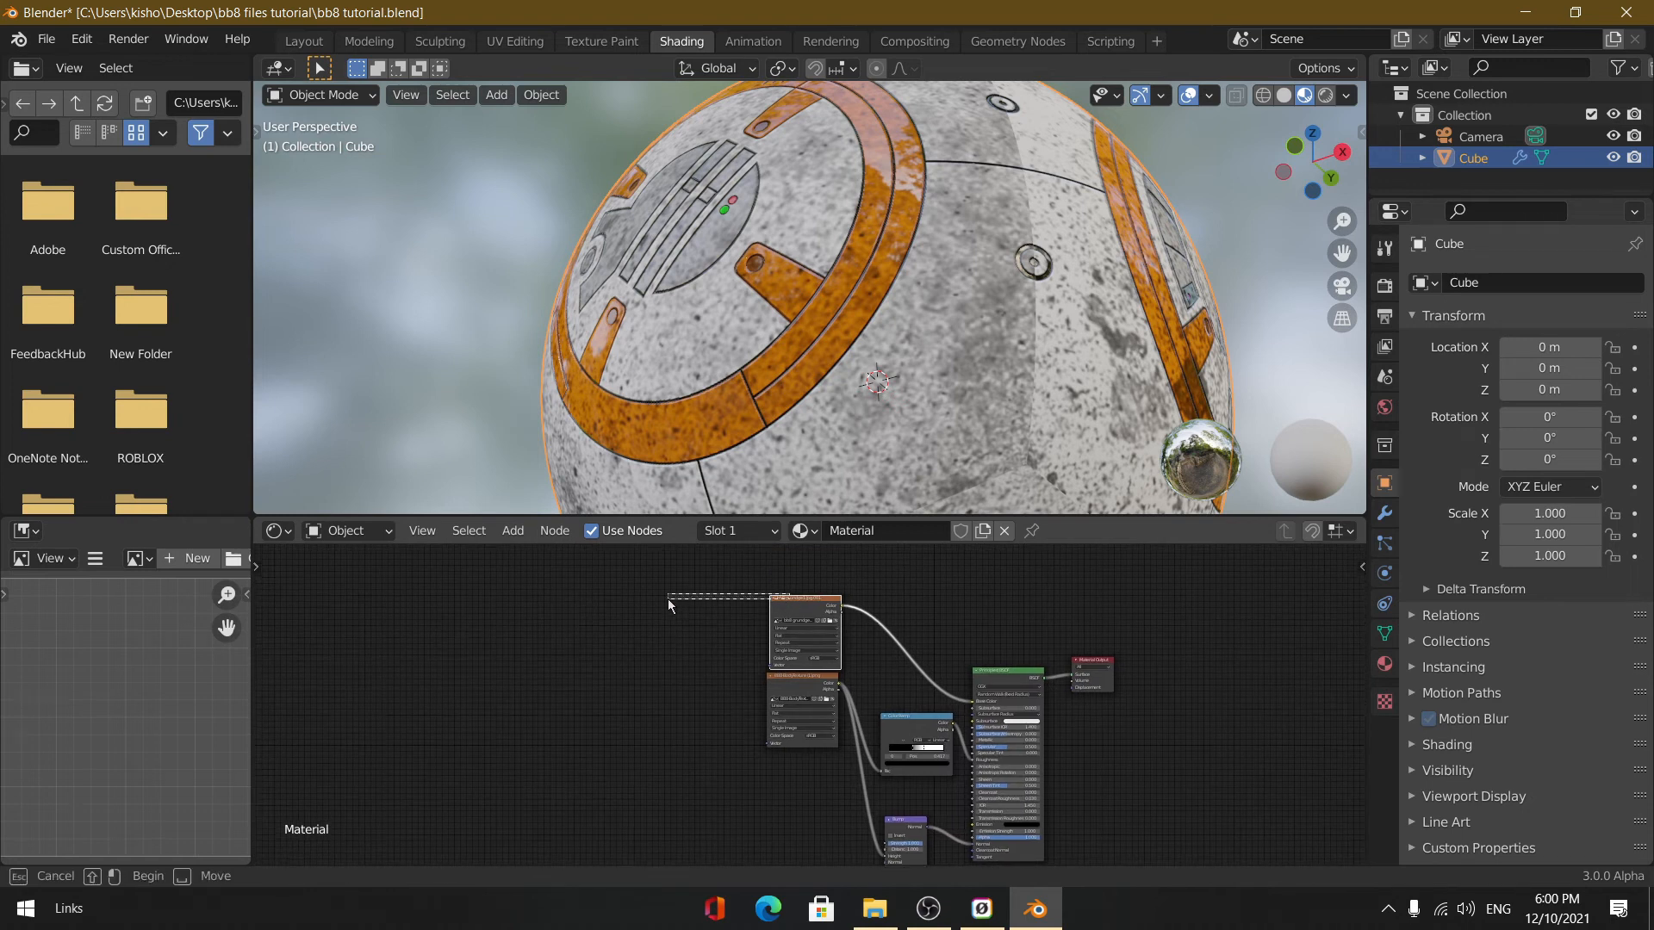
drag(808, 625, 741, 839)
scroll(732, 751, up, 5)
middle_drag(732, 751, 716, 840)
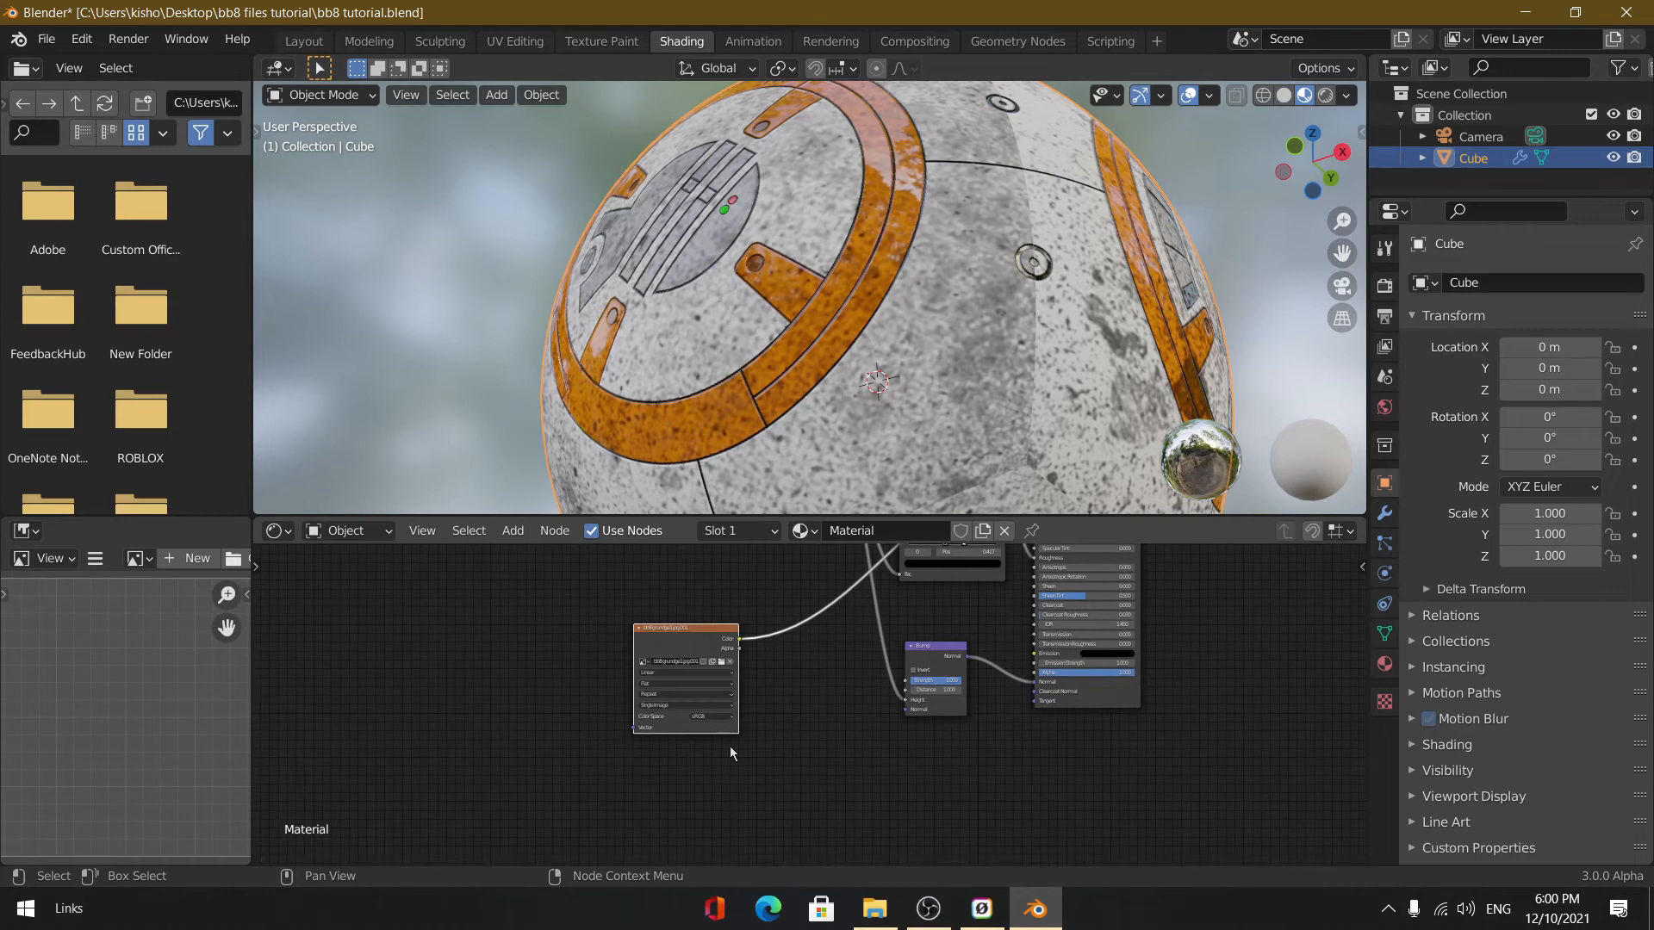
Step: Add a second Bump node and connect its Normal output to the existing Bump node's Normal input
key(shift+a)
click(712, 638)
text(bump)
click(753, 664)
click(801, 698)
scroll(853, 704, up, 2)
drag(912, 703, 961, 712)
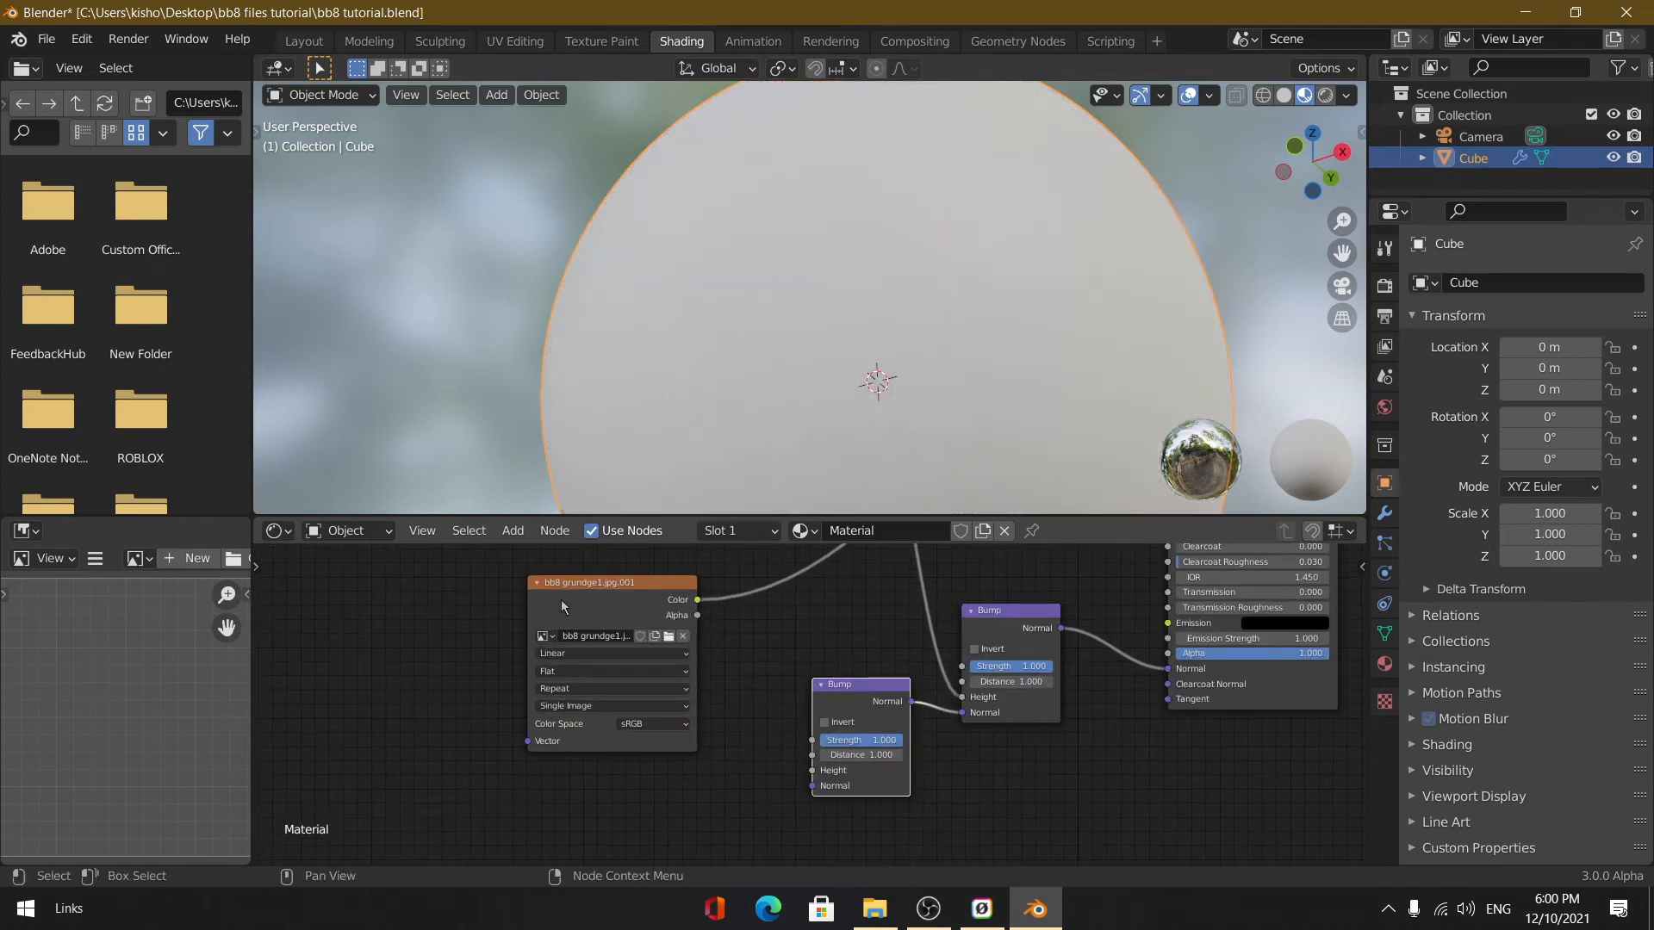
Step: Connect the grunge texture's Color output to the new Bump node's Height input and inspect the surface relief
drag(698, 600, 816, 771)
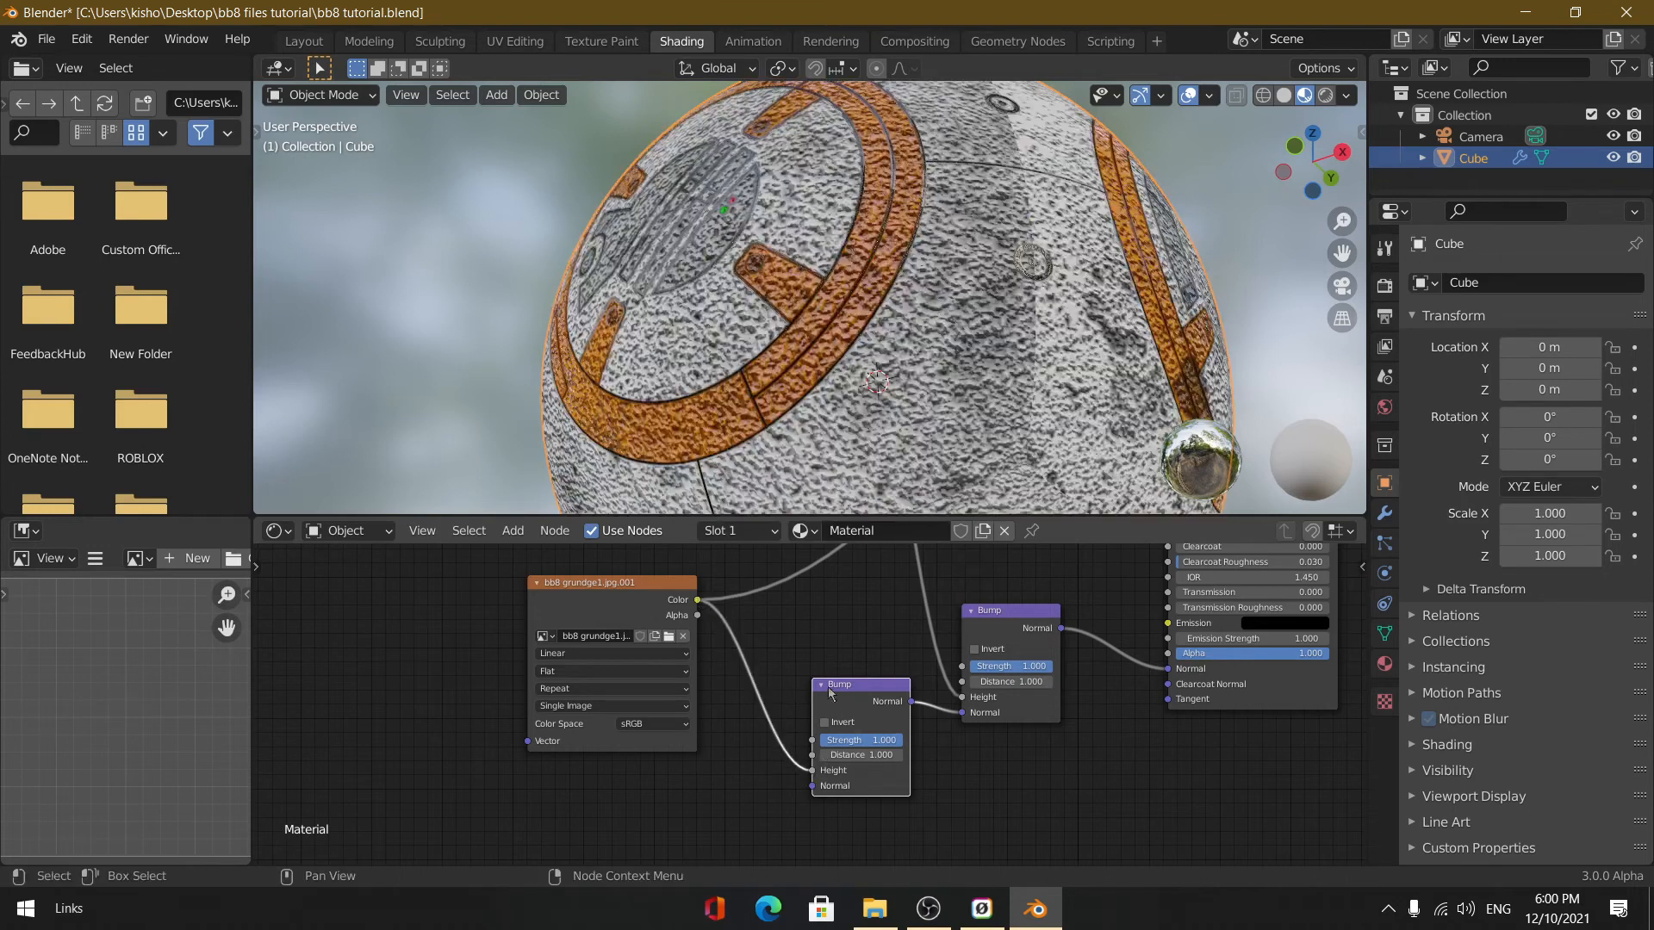
scroll(844, 385, up, 5)
scroll(845, 385, down, 3)
middle_drag(844, 390, 809, 391)
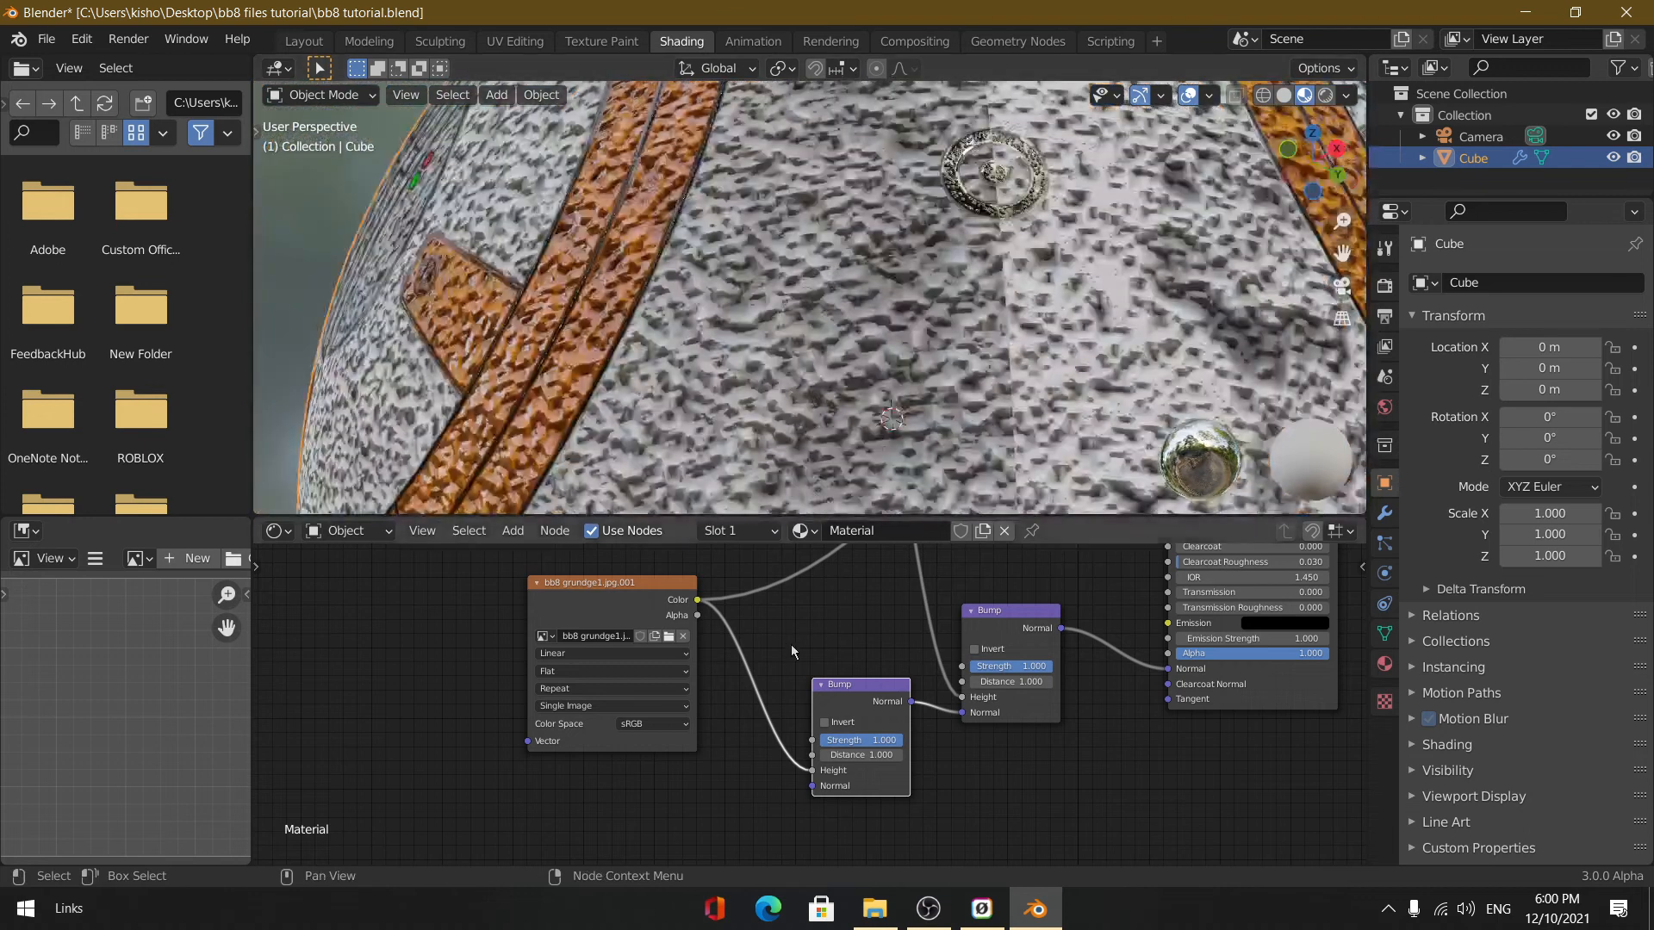
Step: Try a Strength of 0.01 on the grunge Bump node and inspect the surface up close
scroll(789, 649, up, 3)
drag(947, 771, 937, 771)
click(945, 771)
text(0.01)
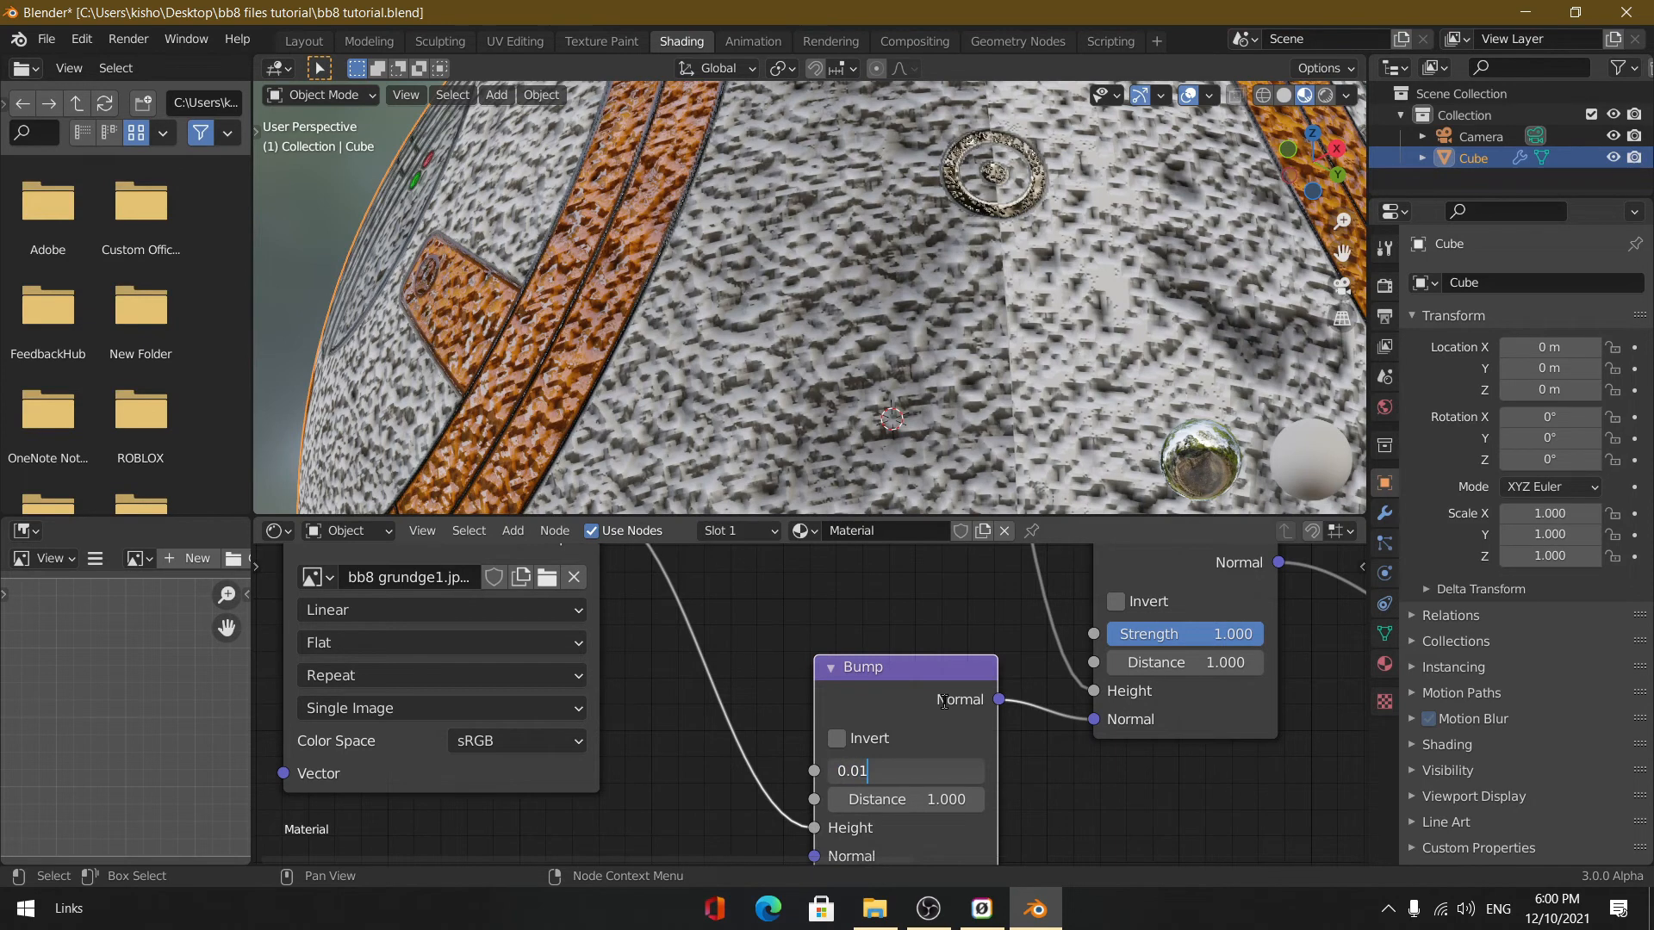
key(Return)
middle_drag(861, 431, 820, 444)
scroll(820, 443, up, 2)
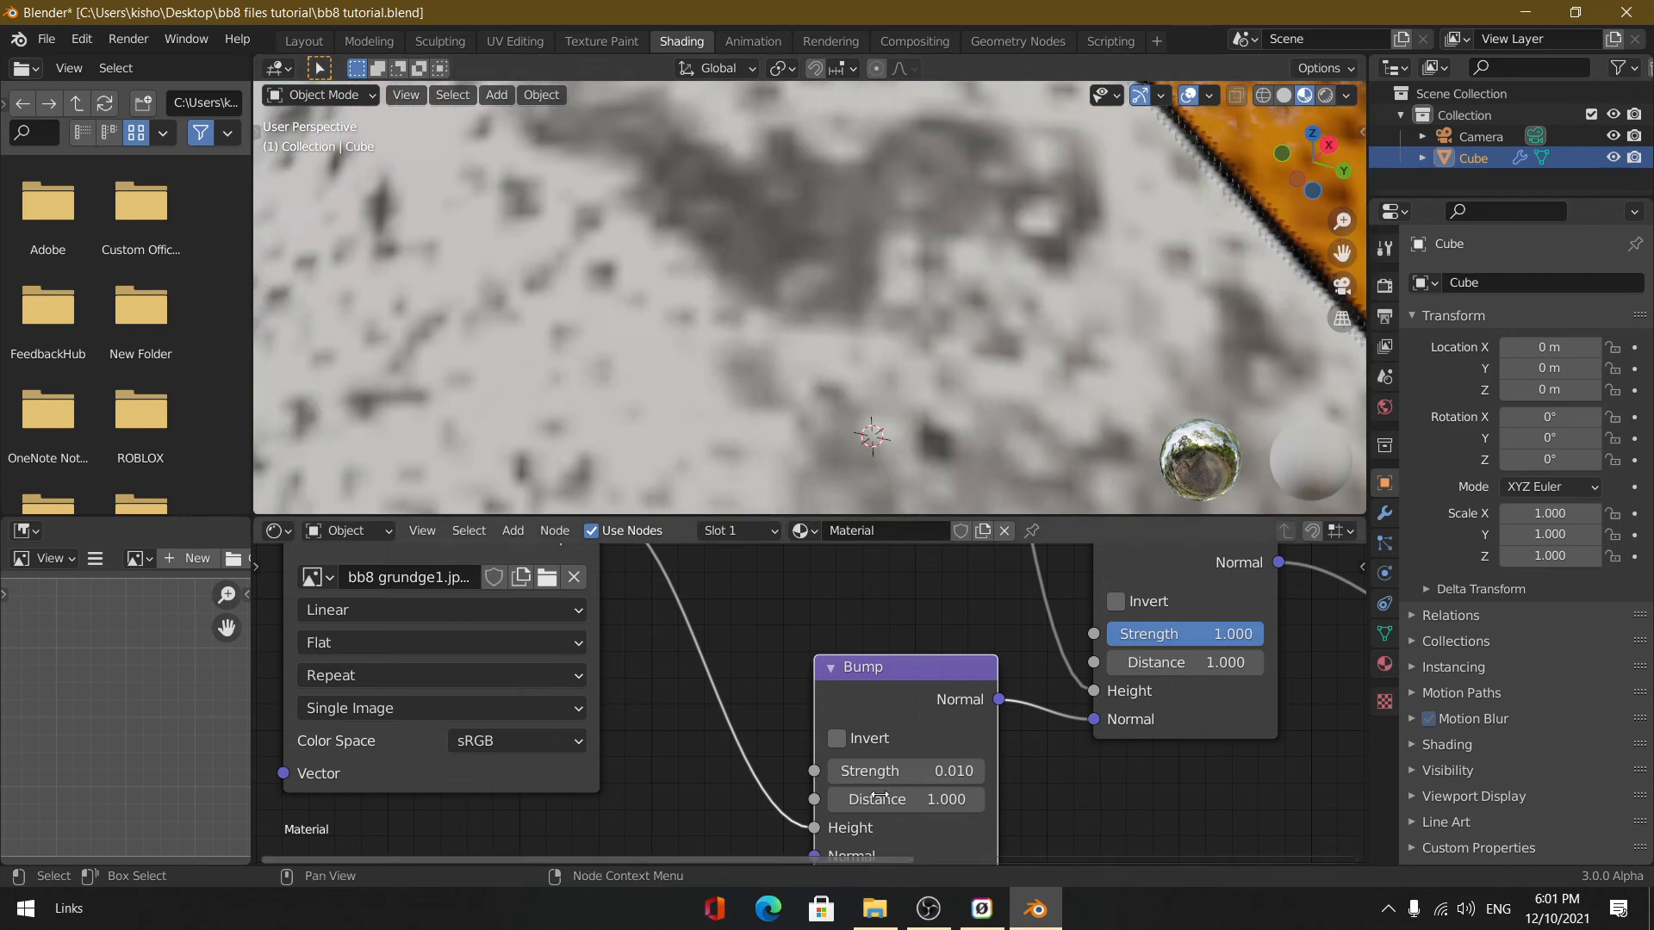
Step: Try Strength values of 1 and 0.1 on the grunge Bump node, comparing the relief on the orange rings
click(904, 771)
text(1)
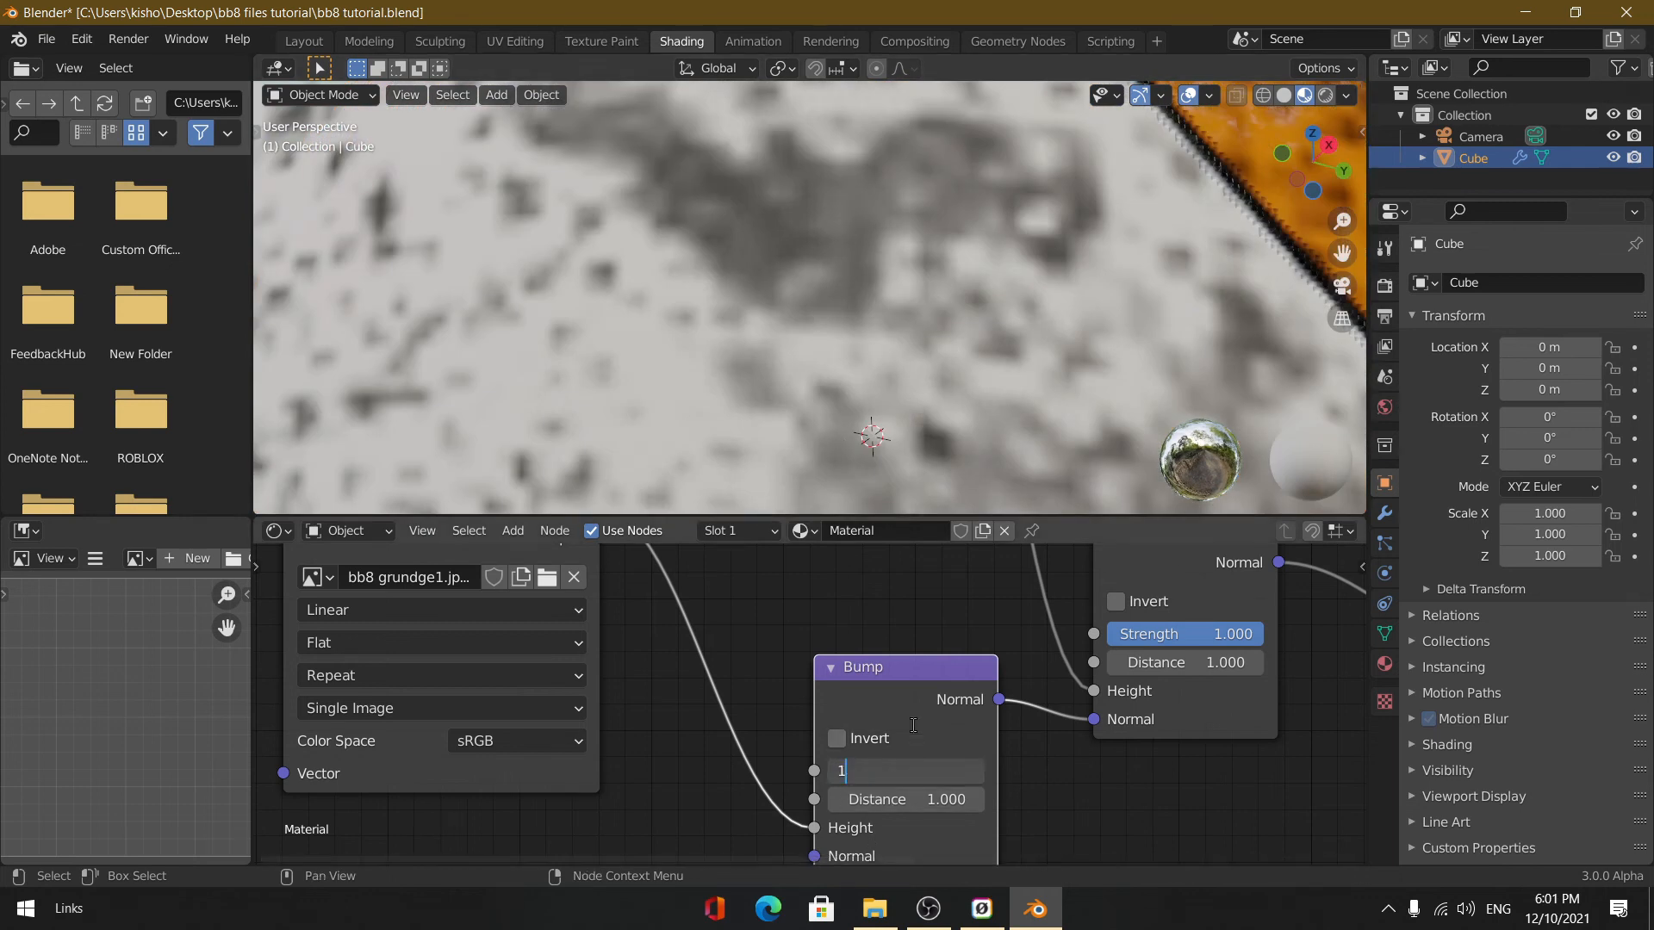
key(Return)
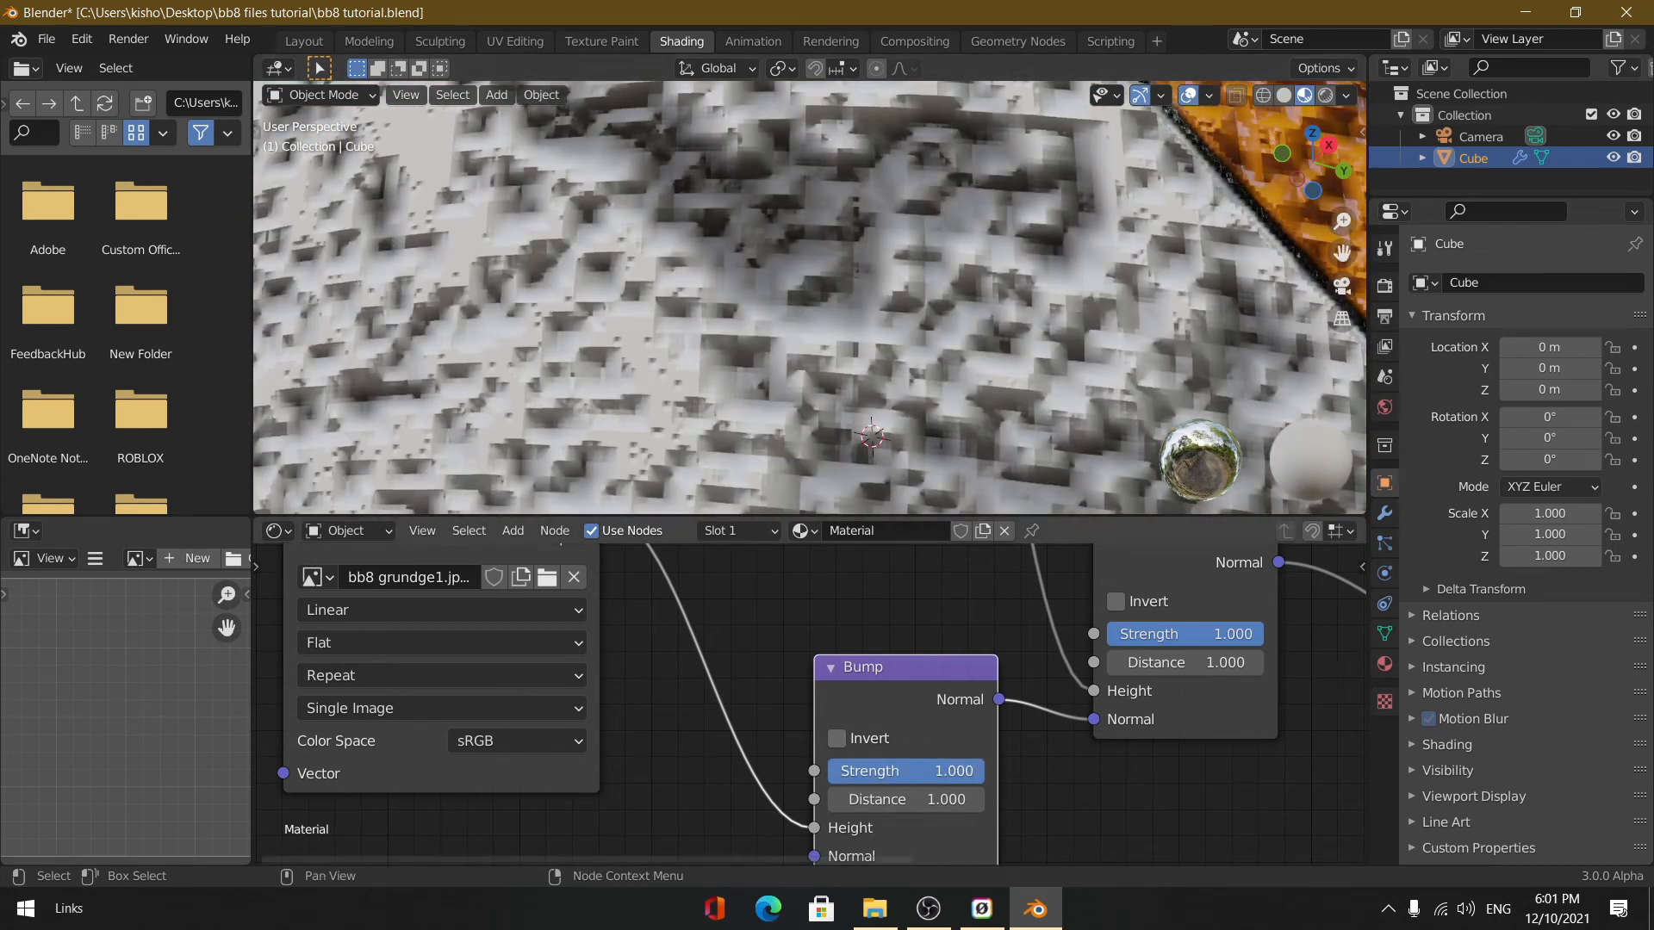
click(904, 771)
text(0.1)
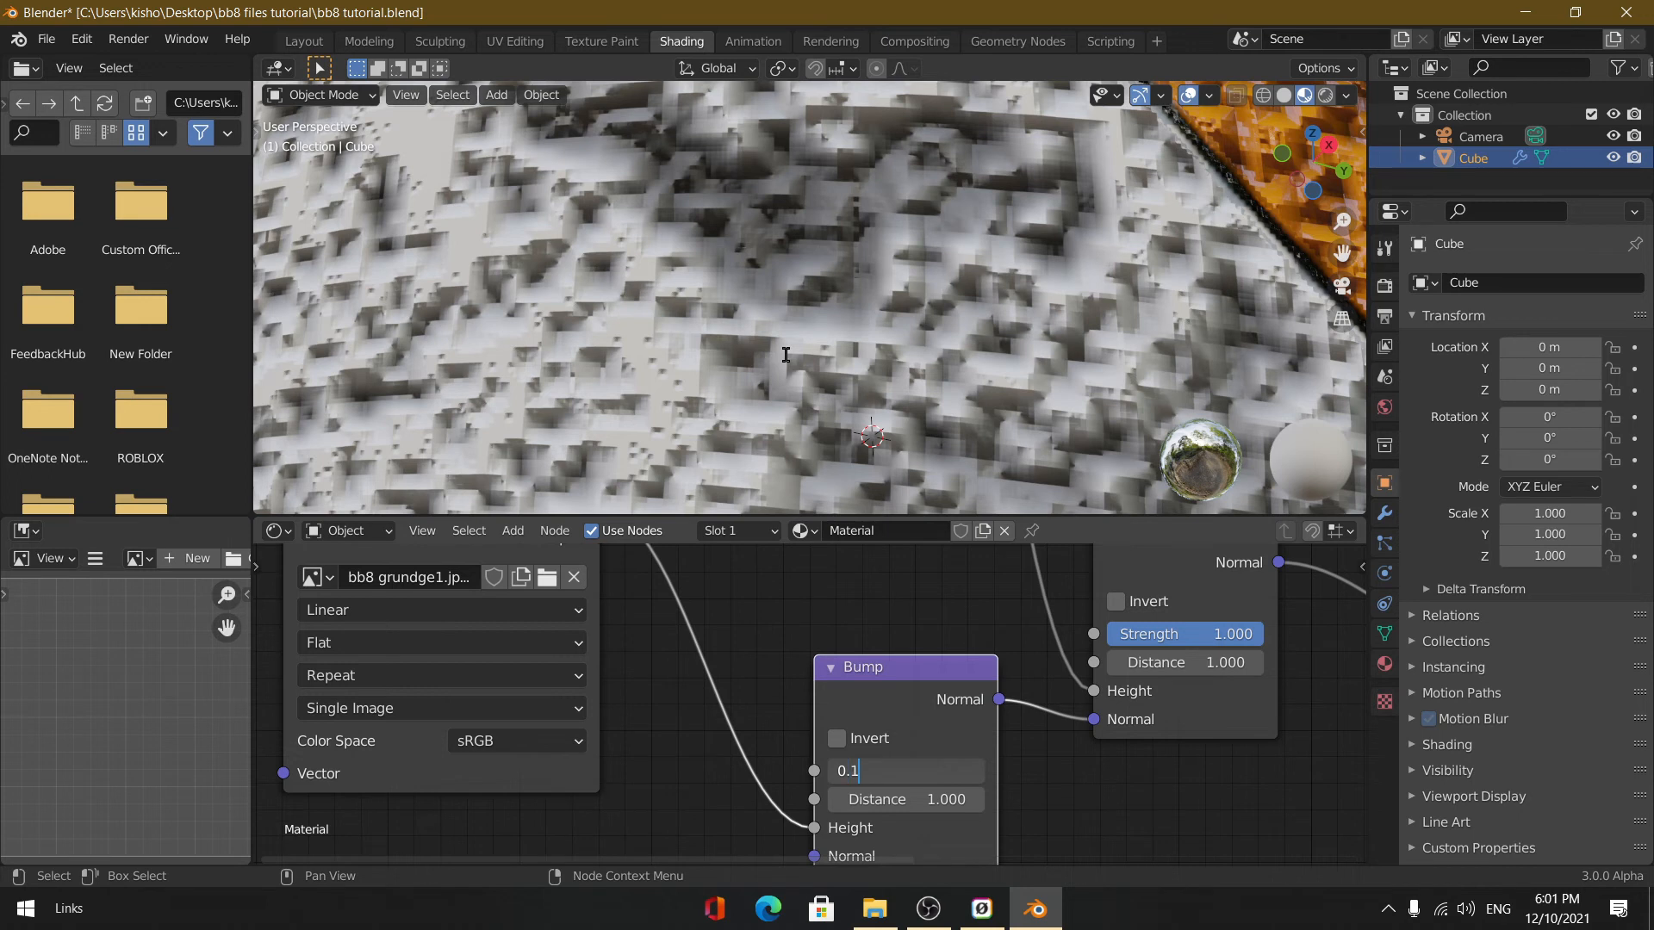
key(Return)
scroll(837, 371, down, 6)
middle_drag(838, 371, 805, 432)
scroll(790, 494, up, 6)
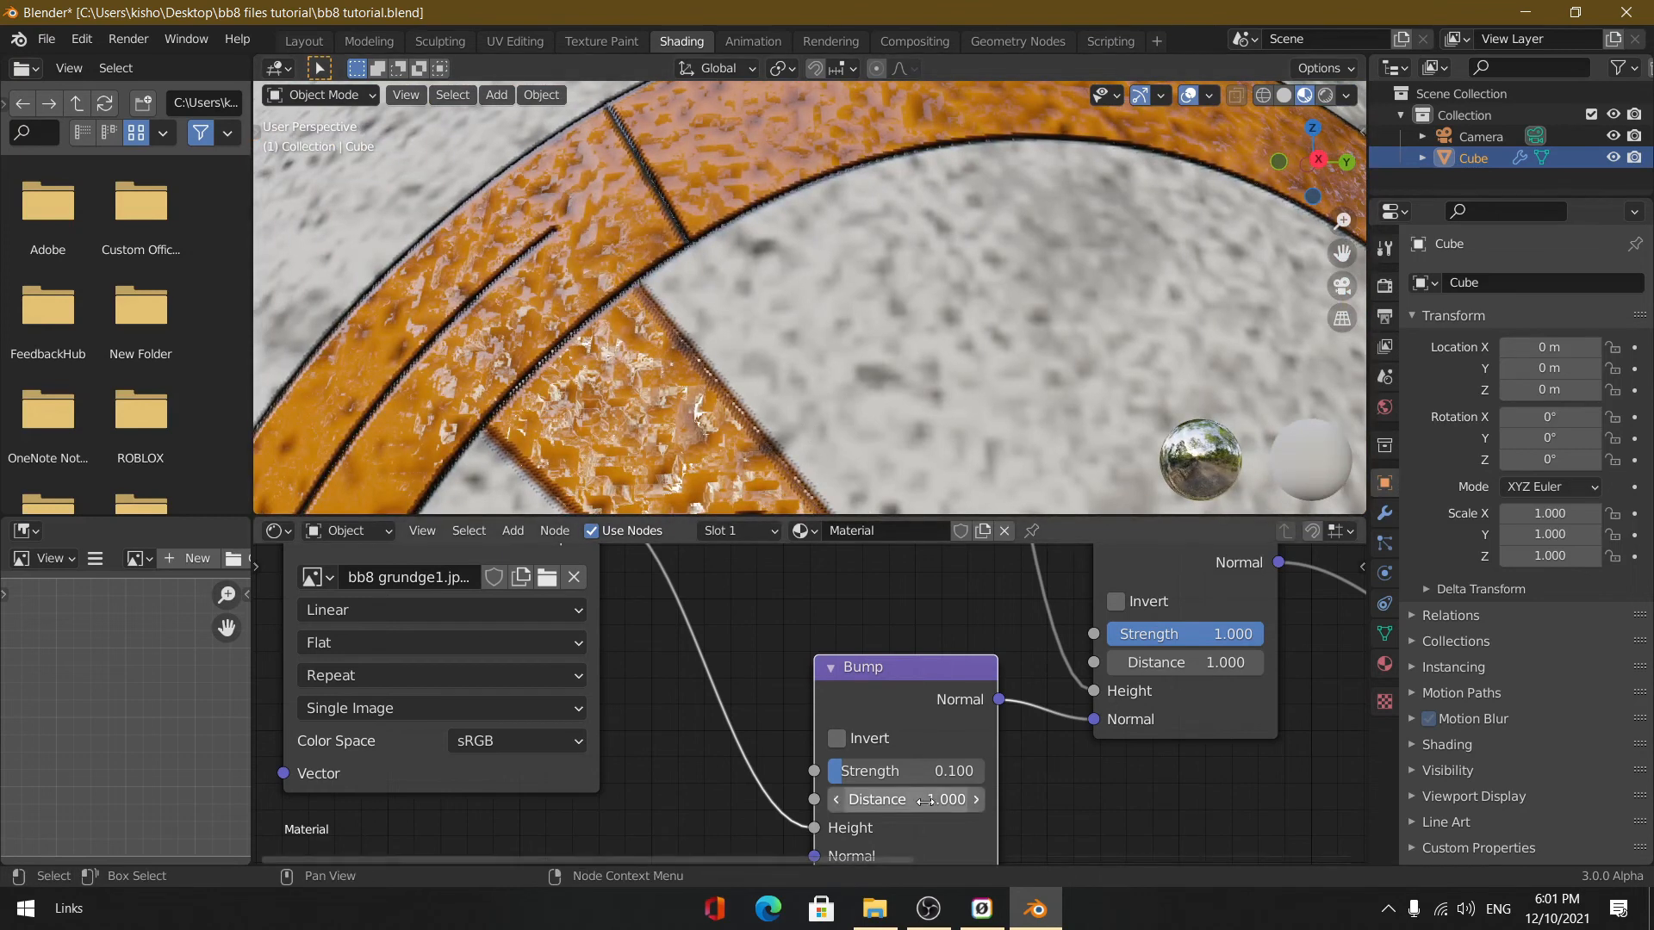
Step: Set the grunge Bump node's Strength to 0.01 and check the body from several angles
double_click(882, 771)
text(0.)
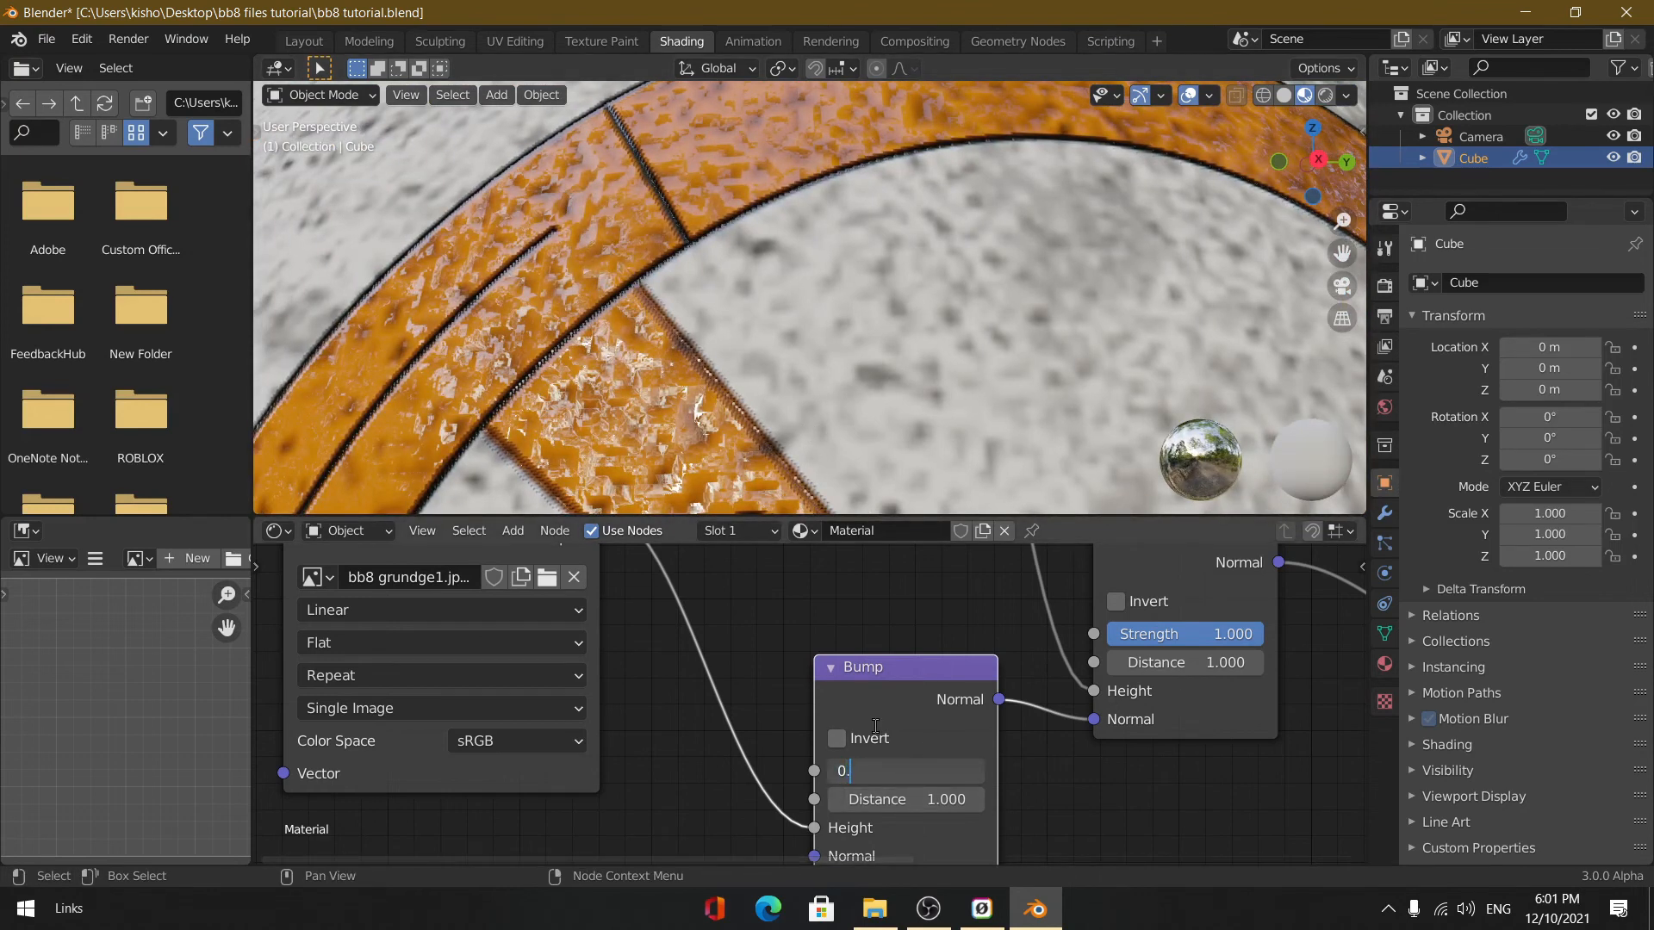
text(01)
key(Return)
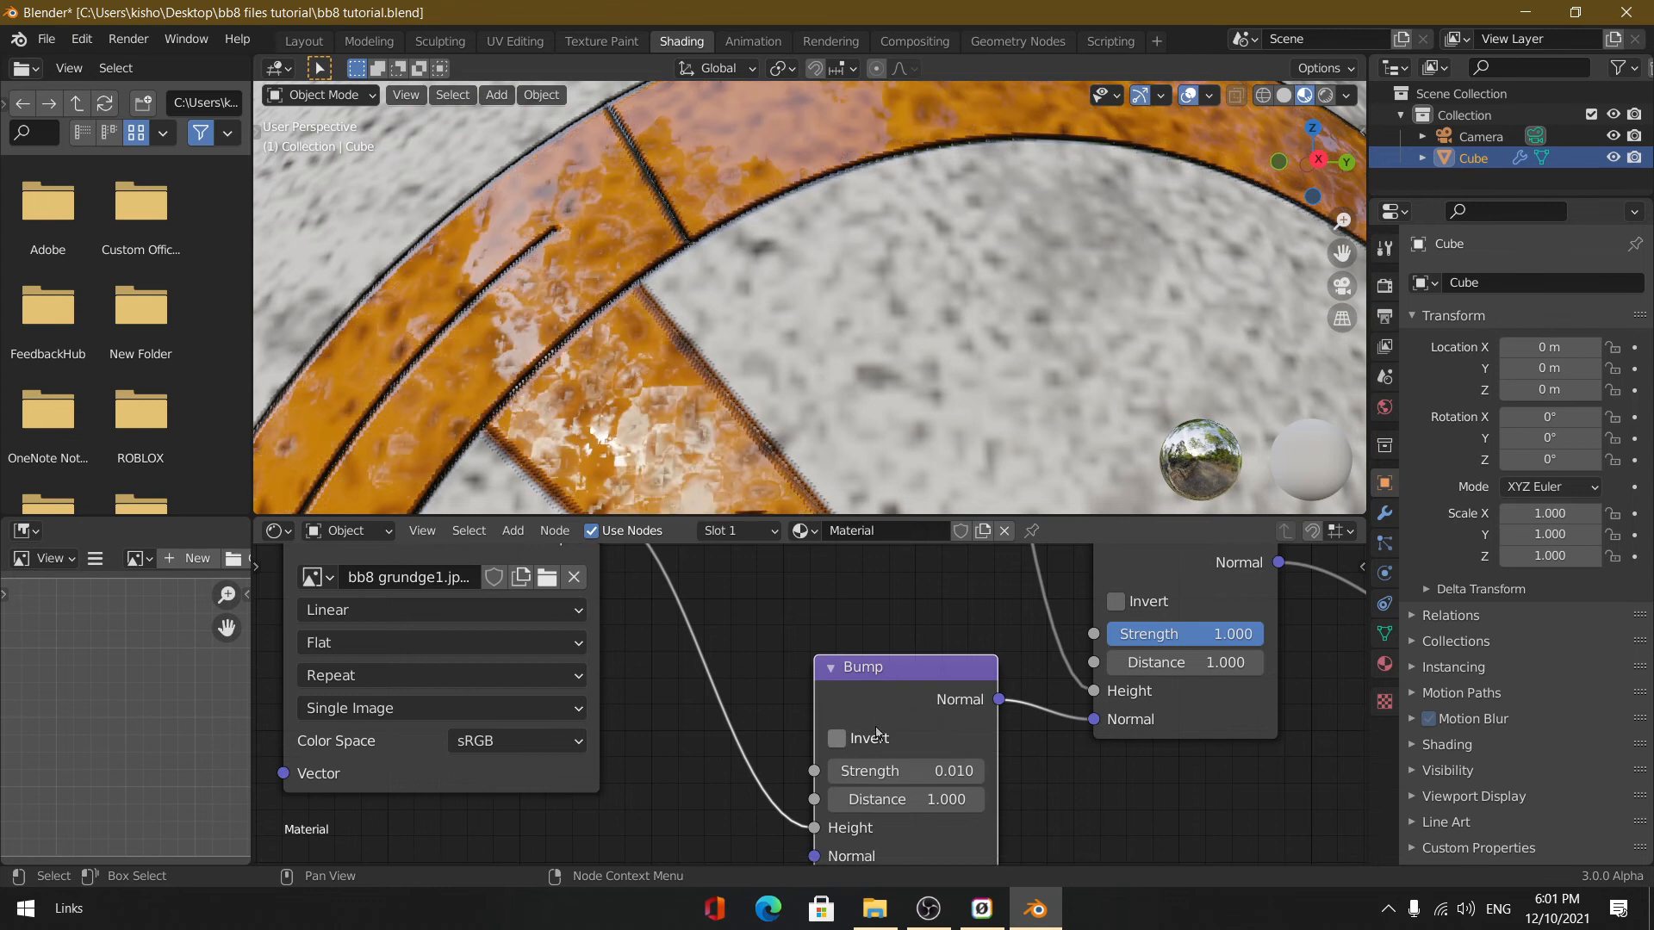
scroll(847, 341, down, 6)
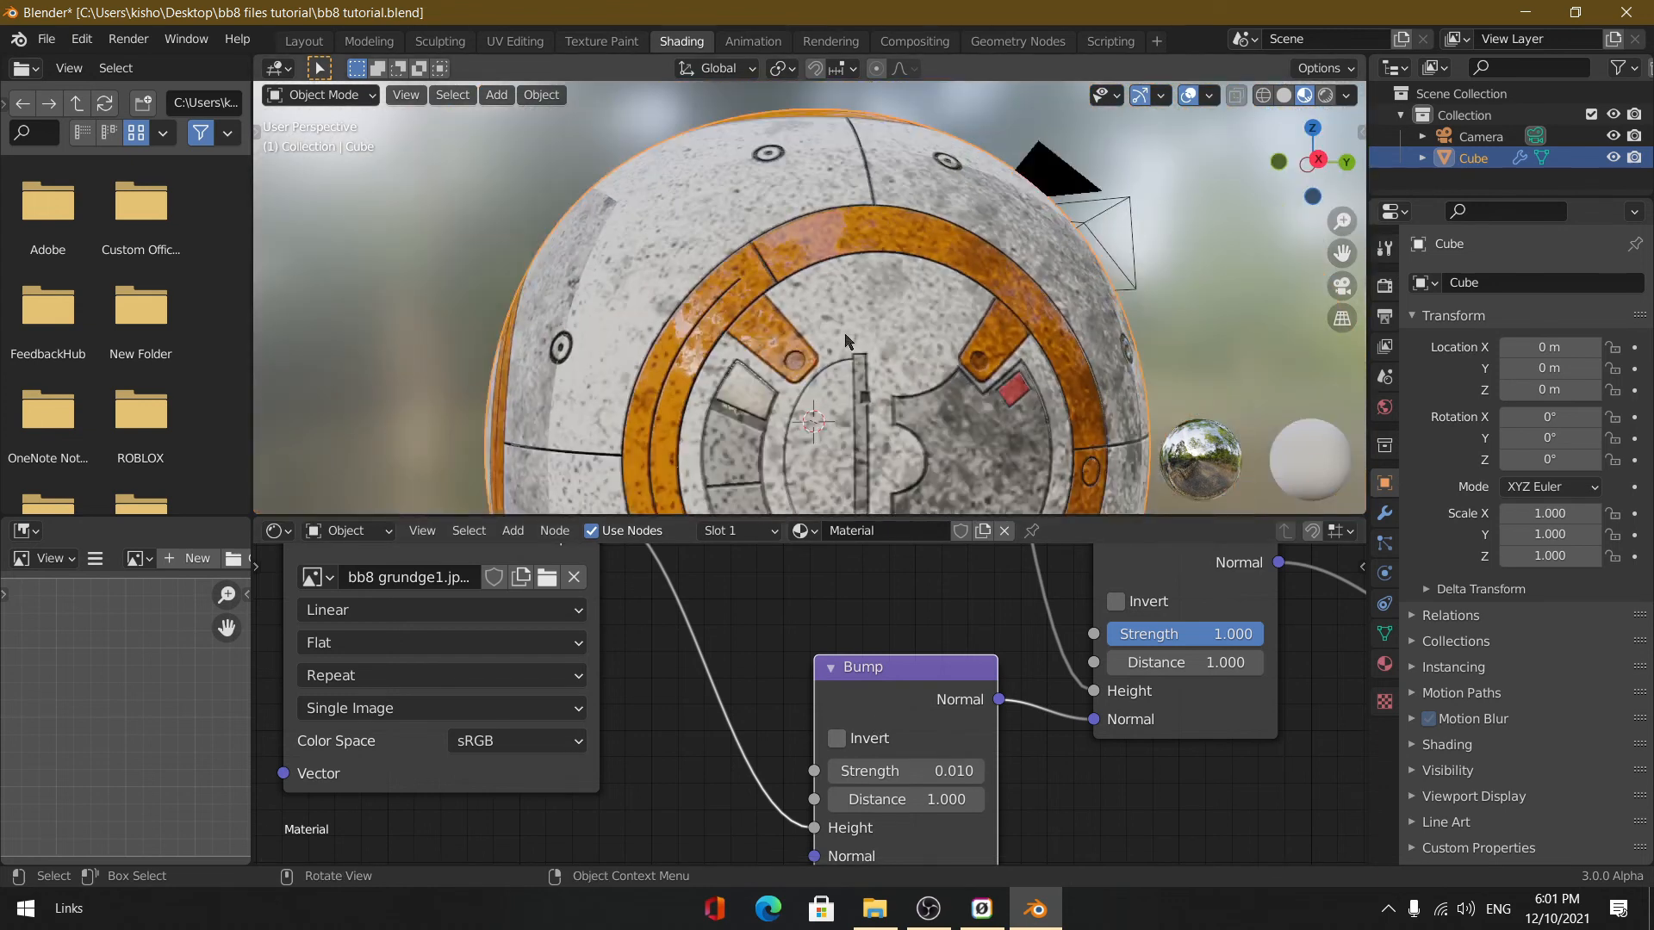
scroll(838, 330, up, 1)
middle_drag(837, 330, 887, 303)
Step: Select all of the material's nodes and take a close look at the grunge detail on the body's panels
scroll(742, 843, down, 12)
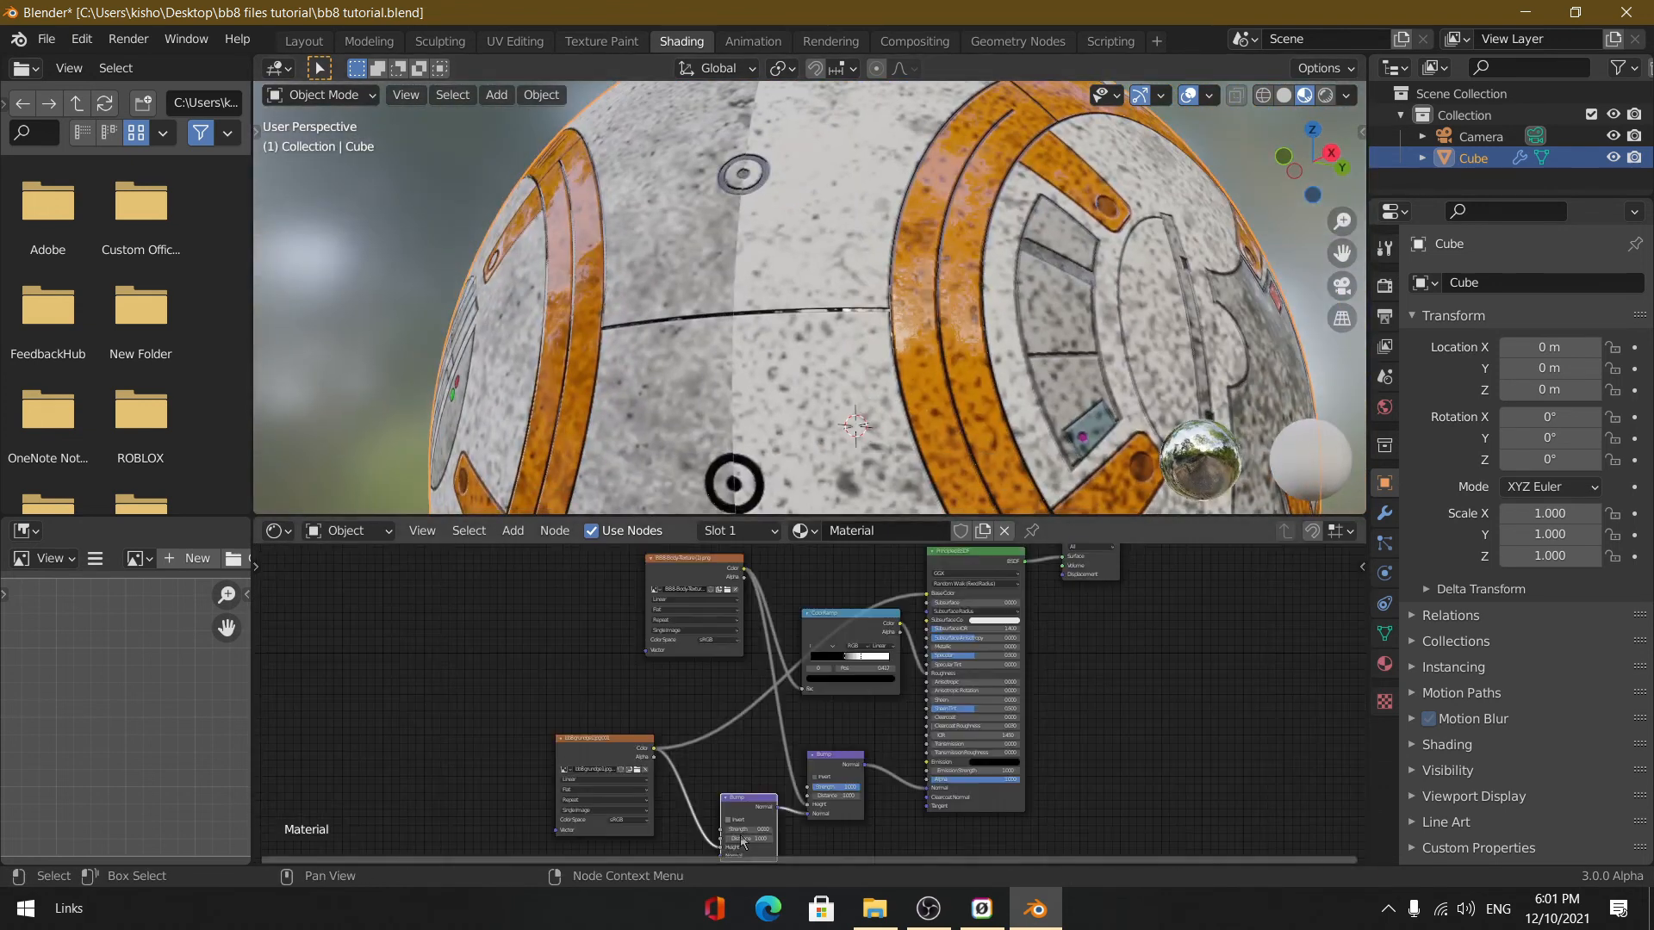
scroll(743, 842, down, 5)
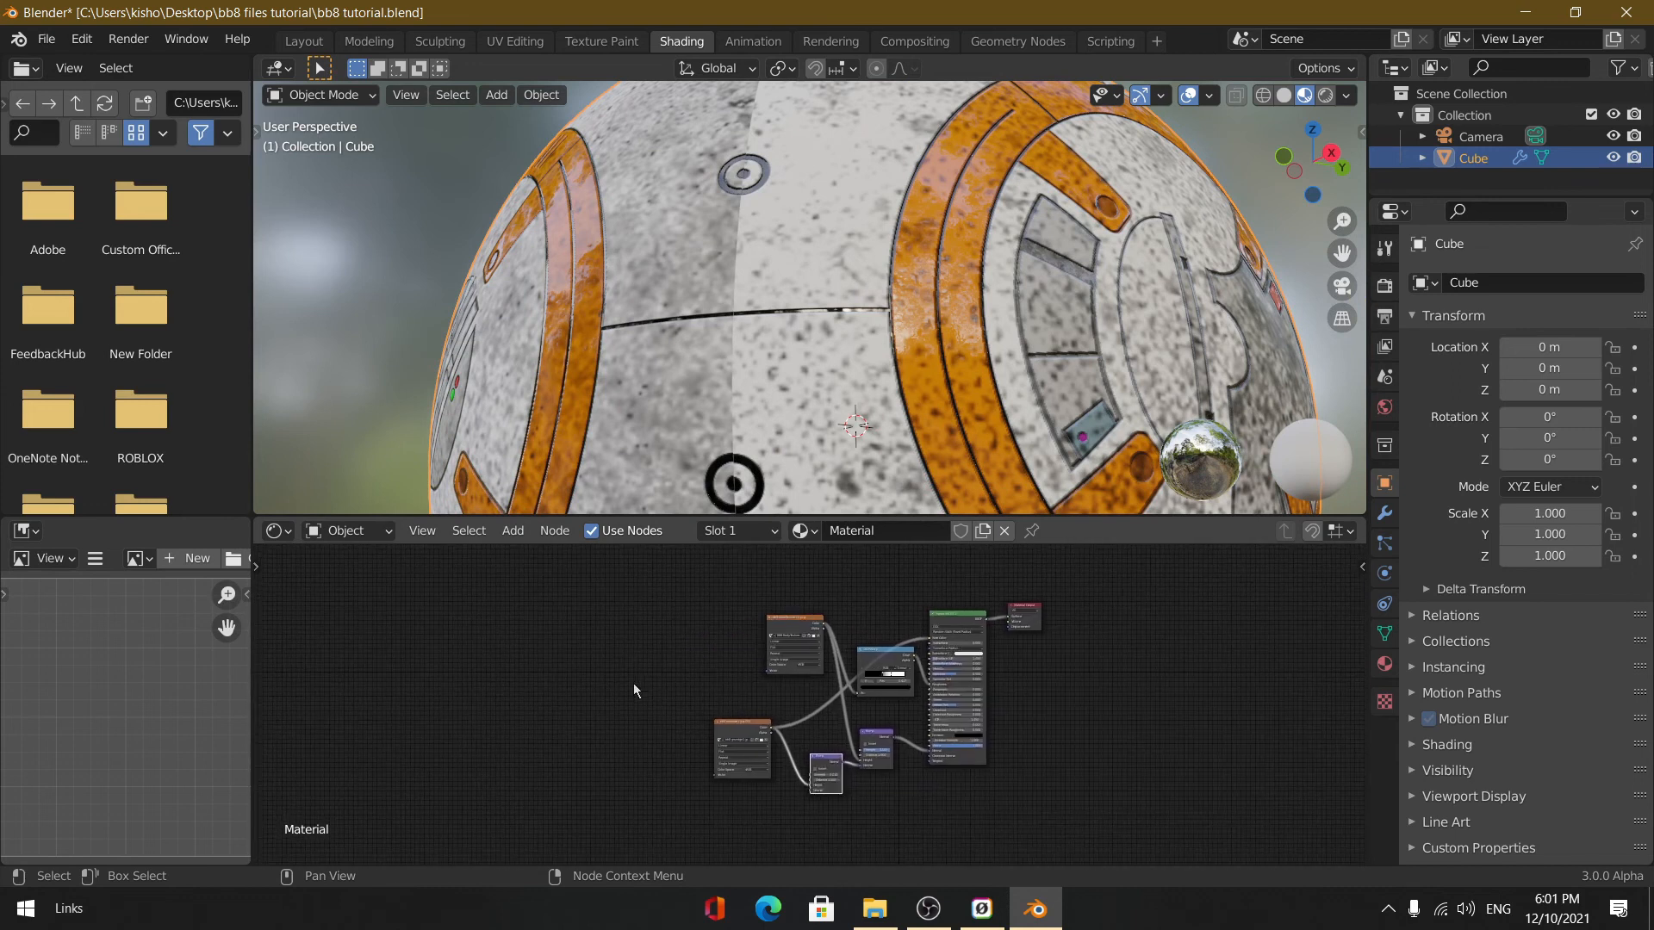
drag(603, 629, 1177, 797)
scroll(886, 250, up, 5)
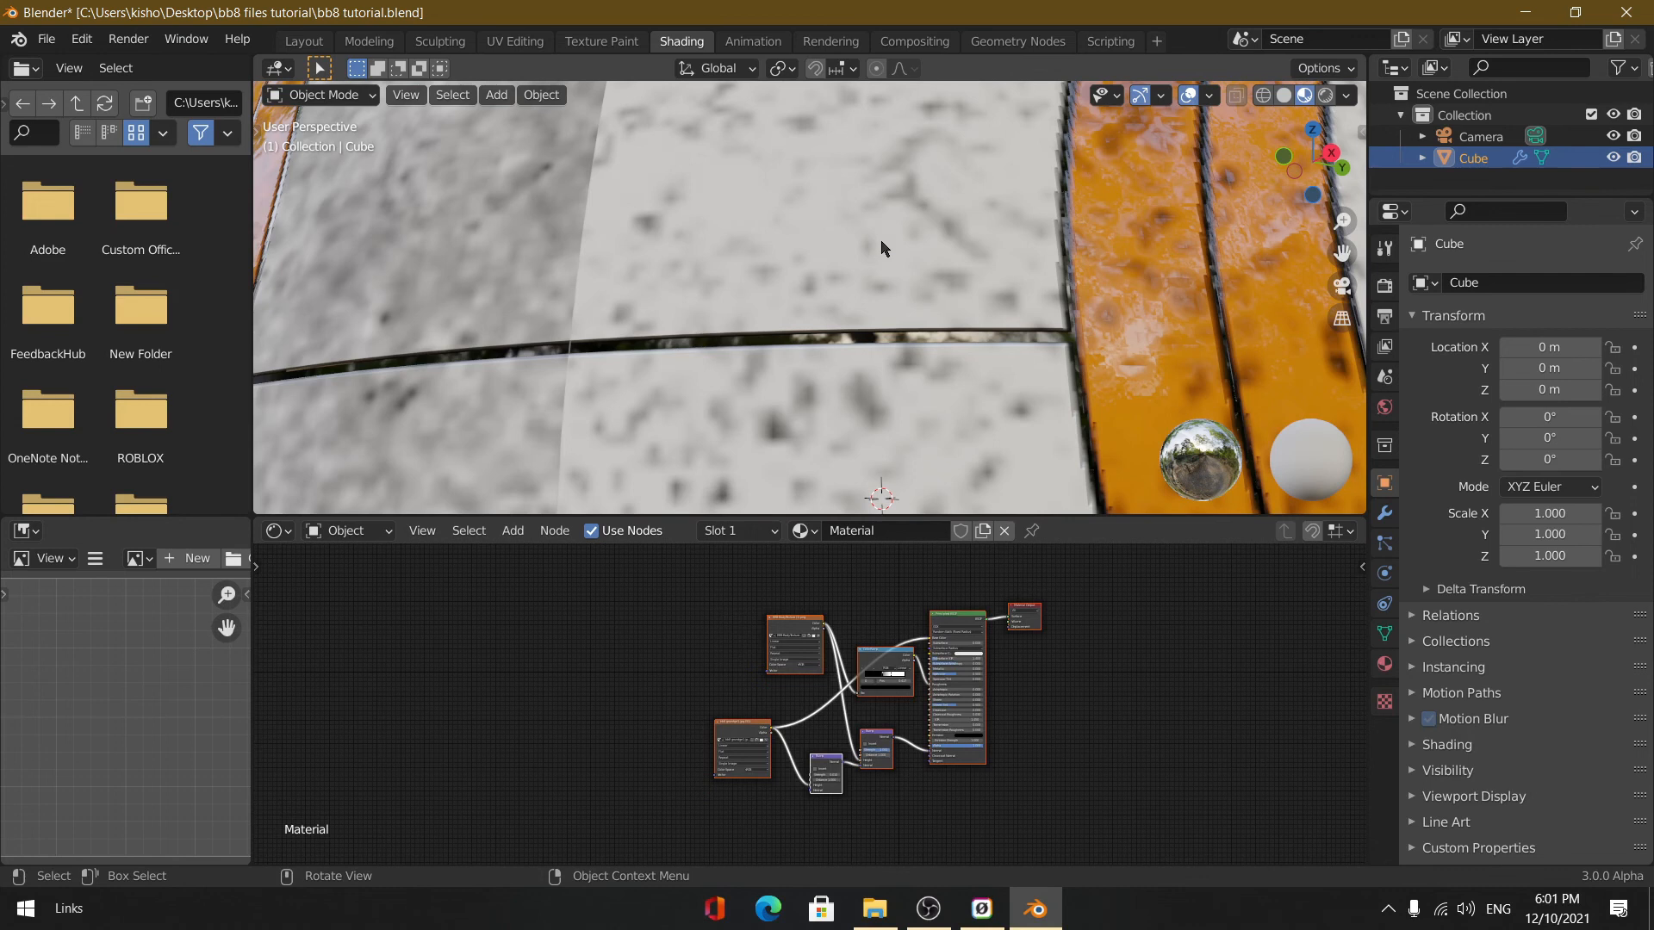